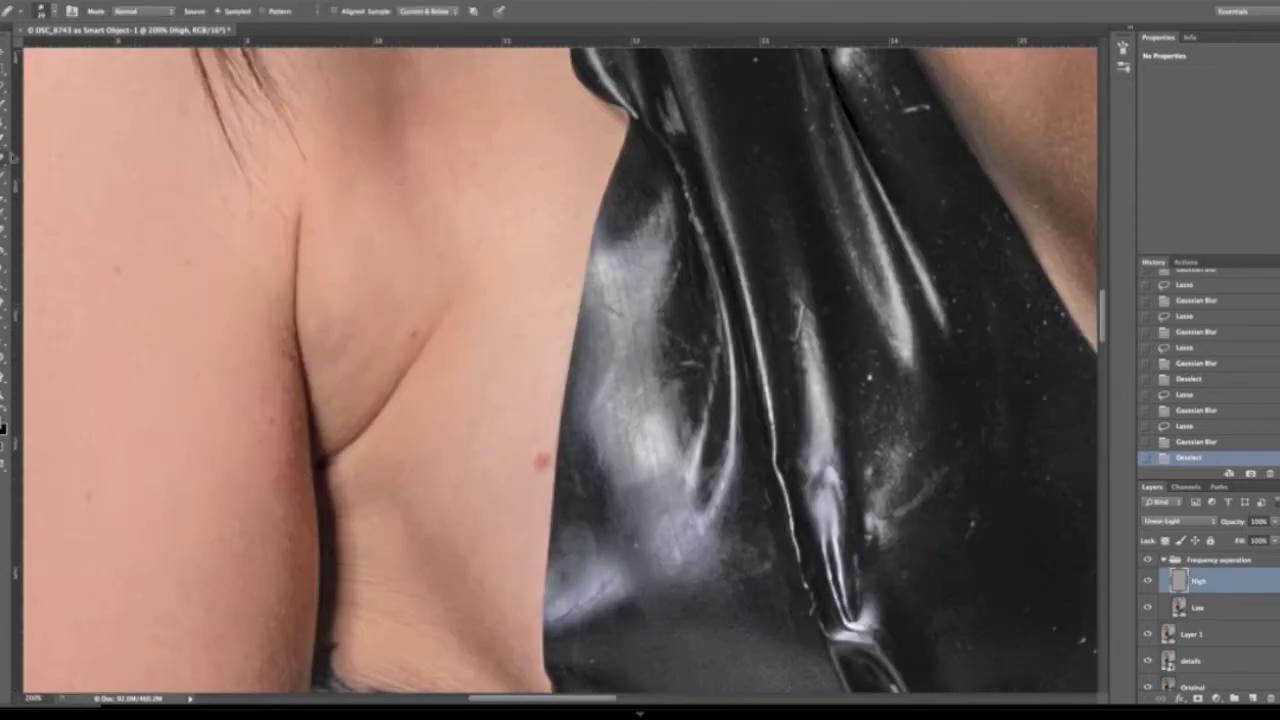
- Heal the blemishes on the upper arm and side of the chest and the skin crease beside the armpit on the High layer
click(512, 485)
click(512, 485)
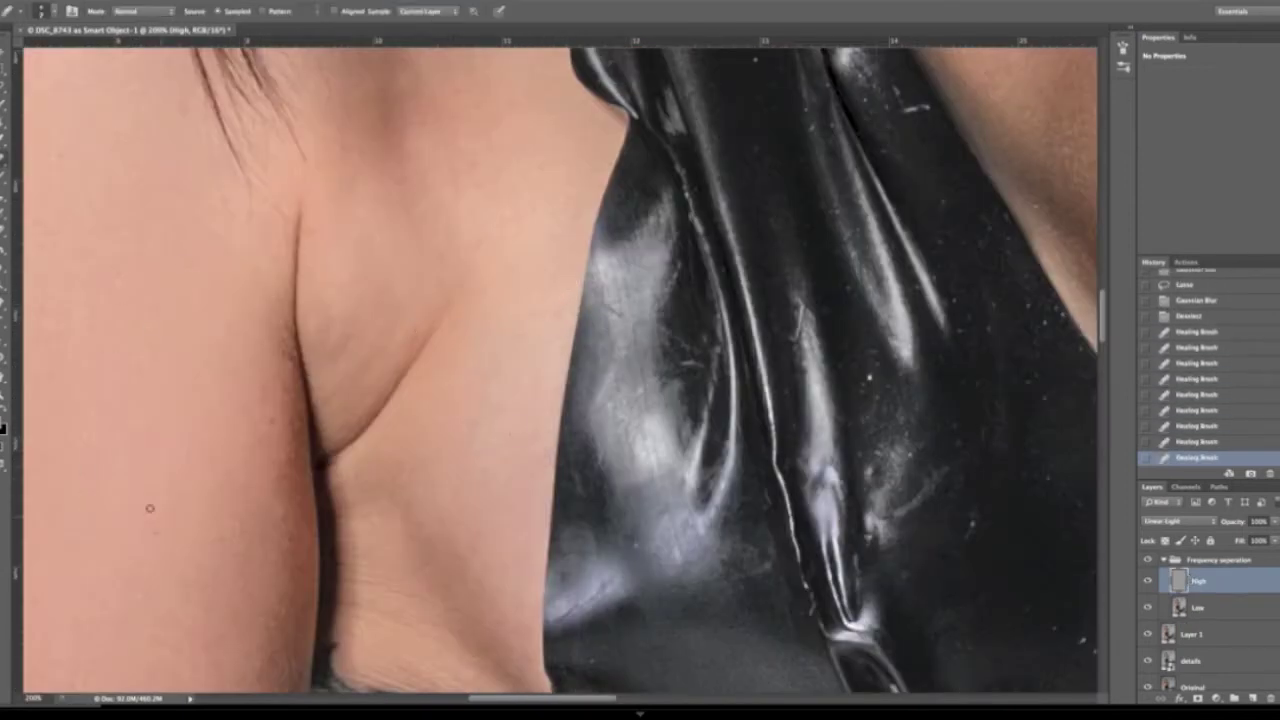
alt+click(361, 397)
drag(374, 428, 344, 451)
alt+click(411, 405)
drag(392, 405, 376, 430)
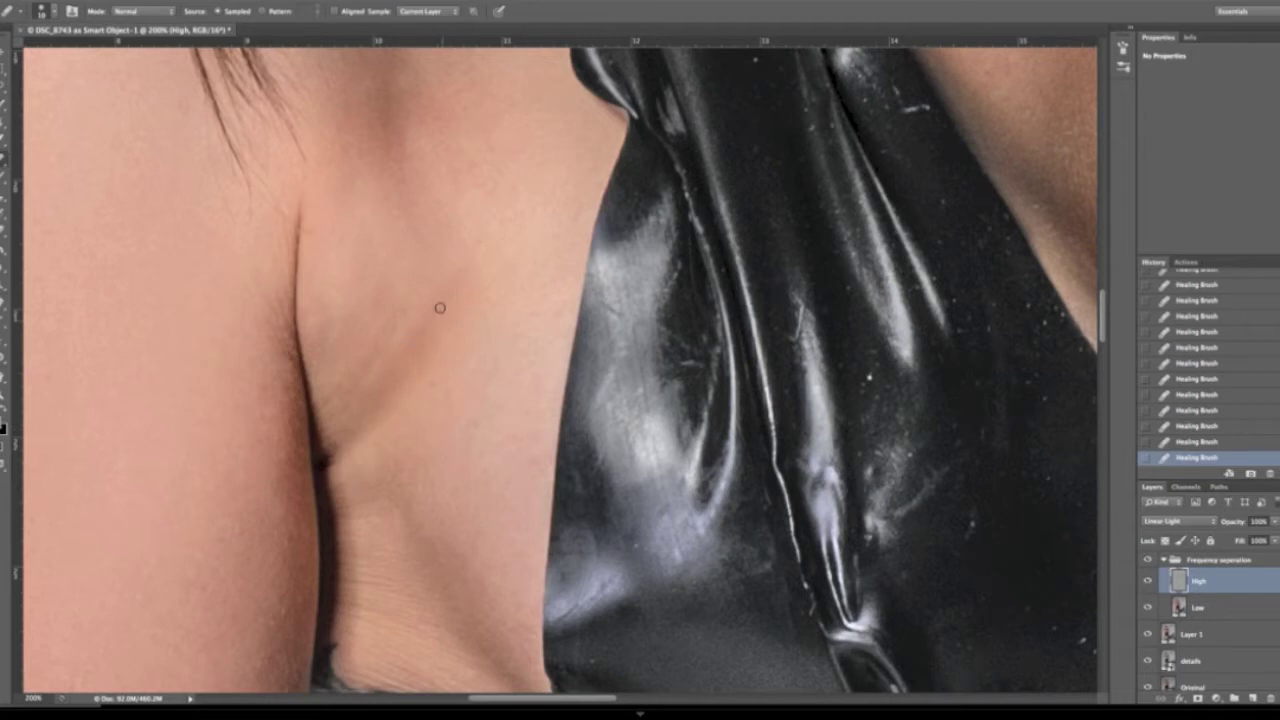
- Undo the last lasso selection and Gaussian Blur edits on the Low layer
drag(902, 492, 435, 321)
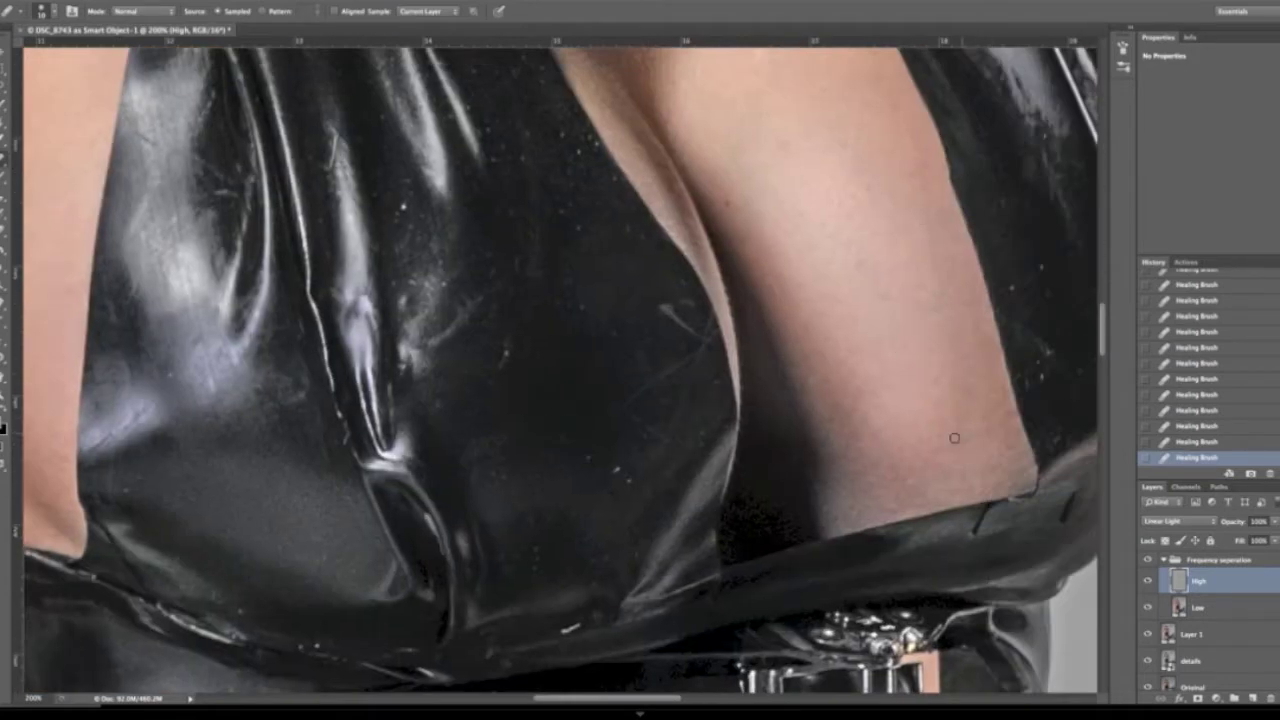
scroll(954, 438, up, 5)
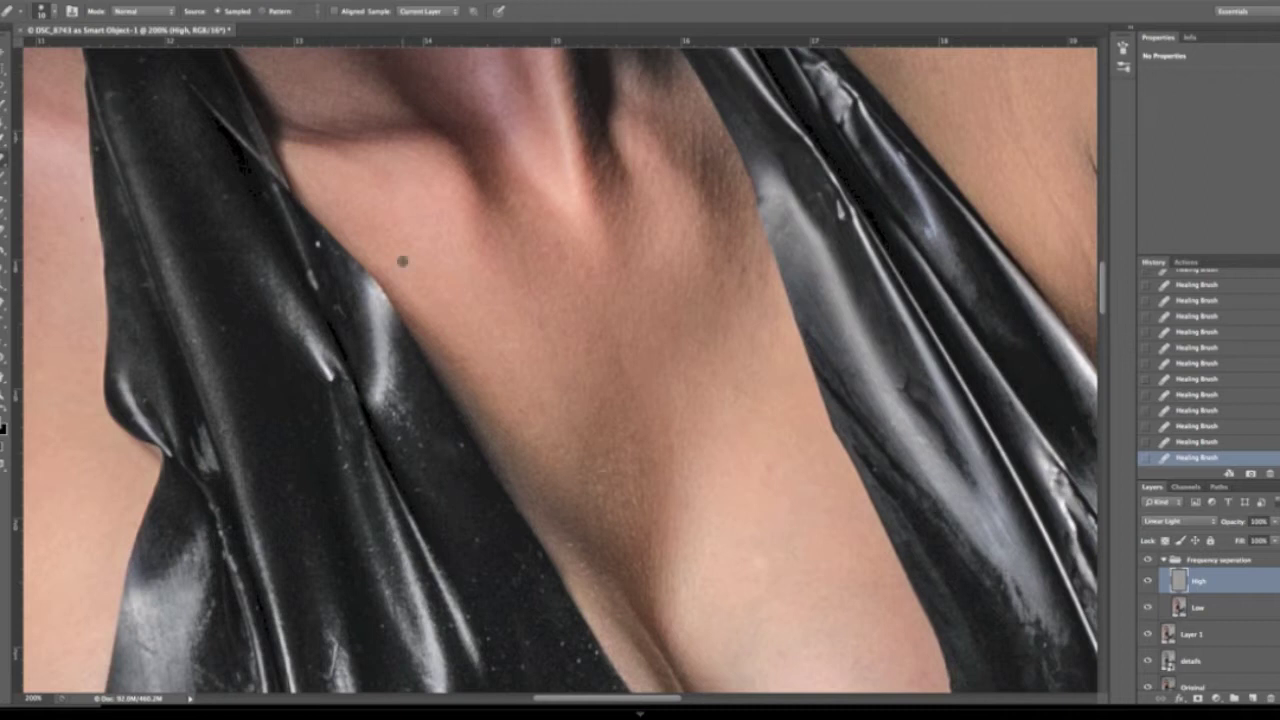
scroll(398, 418, down, 5)
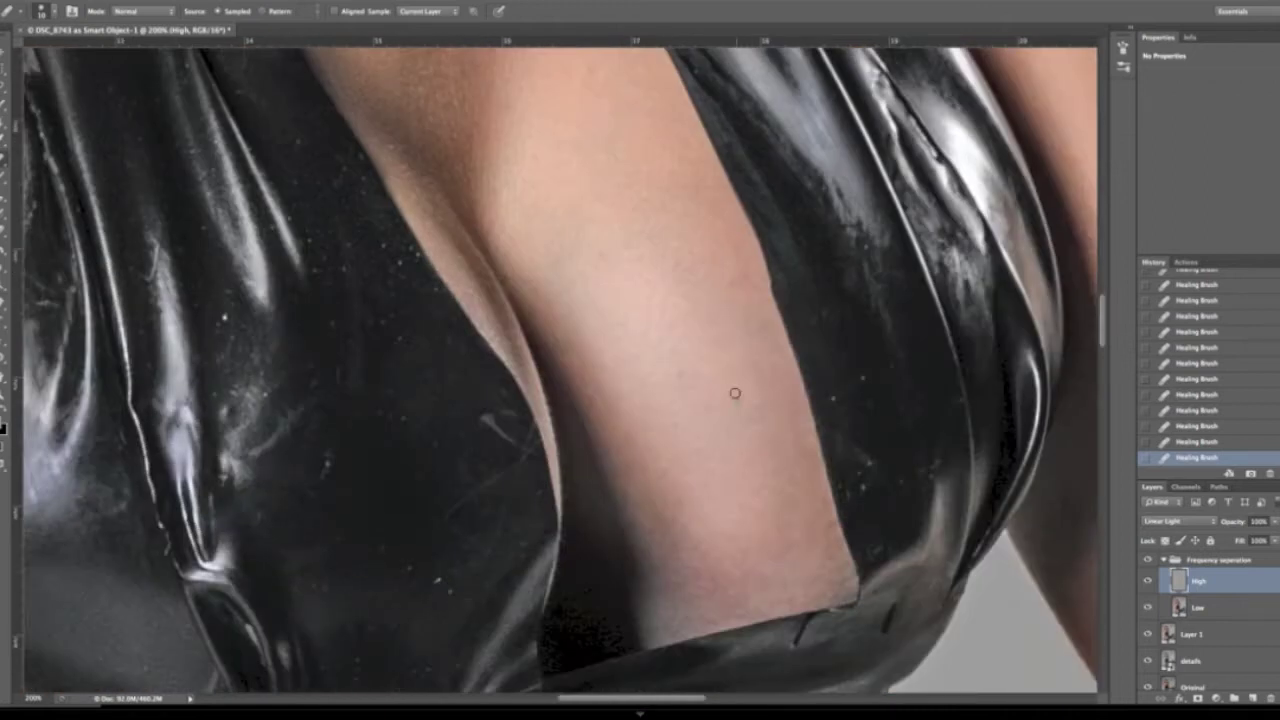
scroll(819, 273, up, 5)
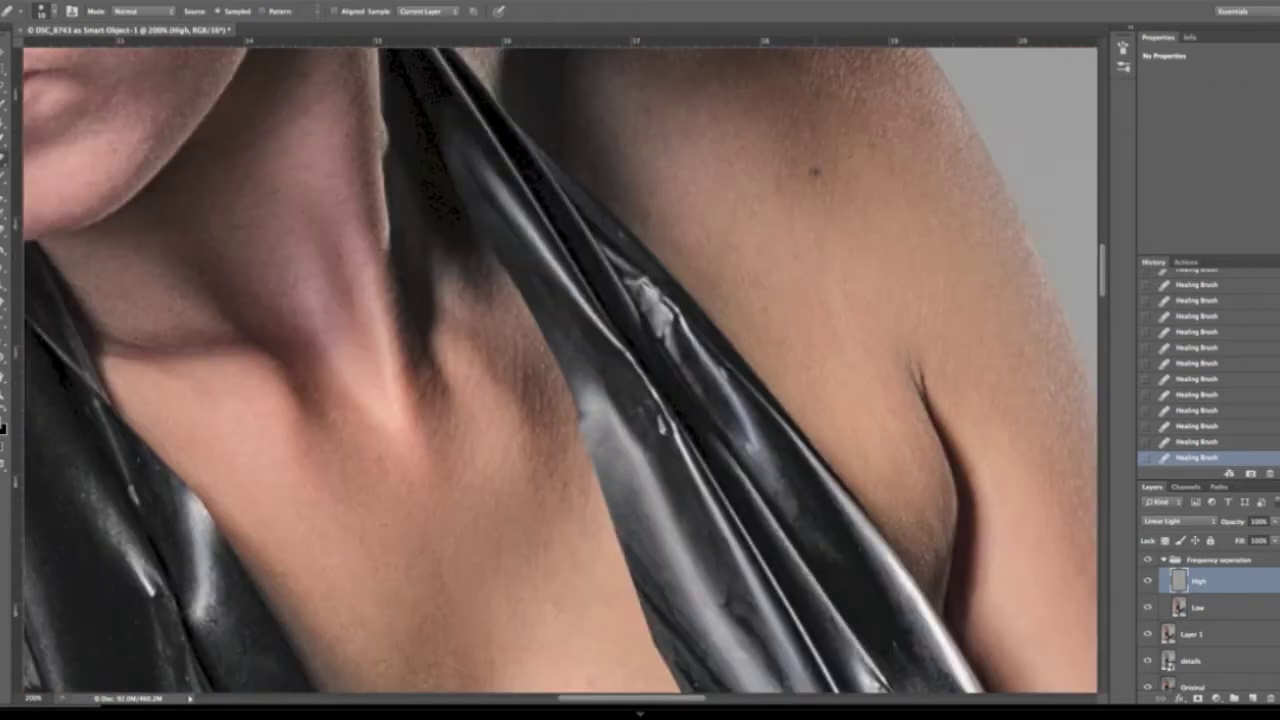
scroll(694, 213, up, 1)
scroll(694, 213, up, 4)
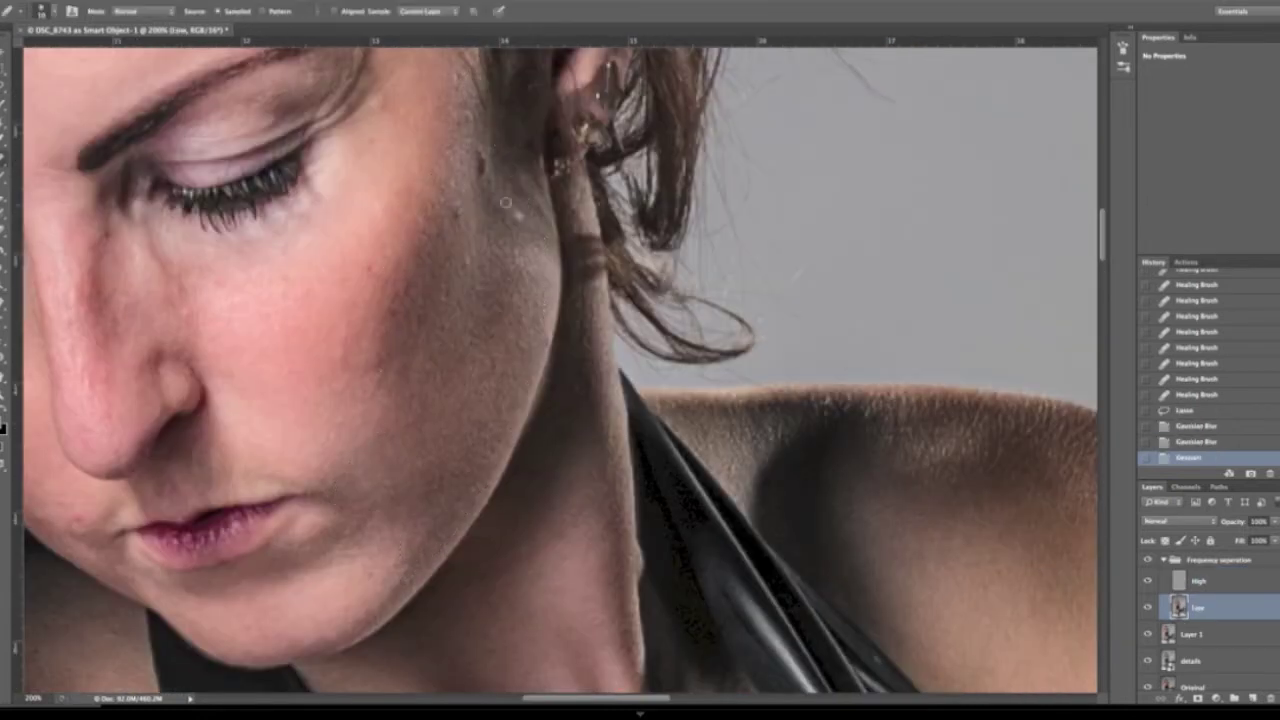
key(ctrl+alt+z)
key(ctrl+alt+z)
key(ctrl+alt+z)
key(ctrl+alt+z)
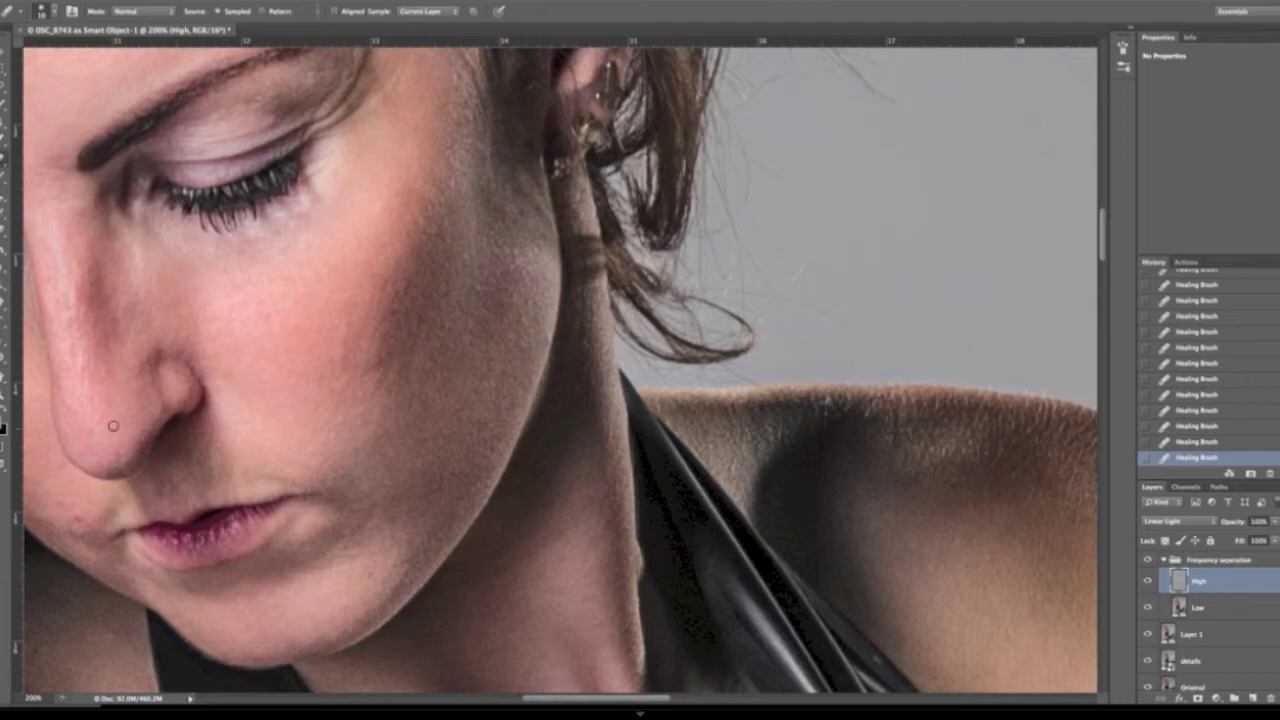
- Heal the small blemishes on the forehead, cheek and chin on the High layer
drag(376, 289, 548, 592)
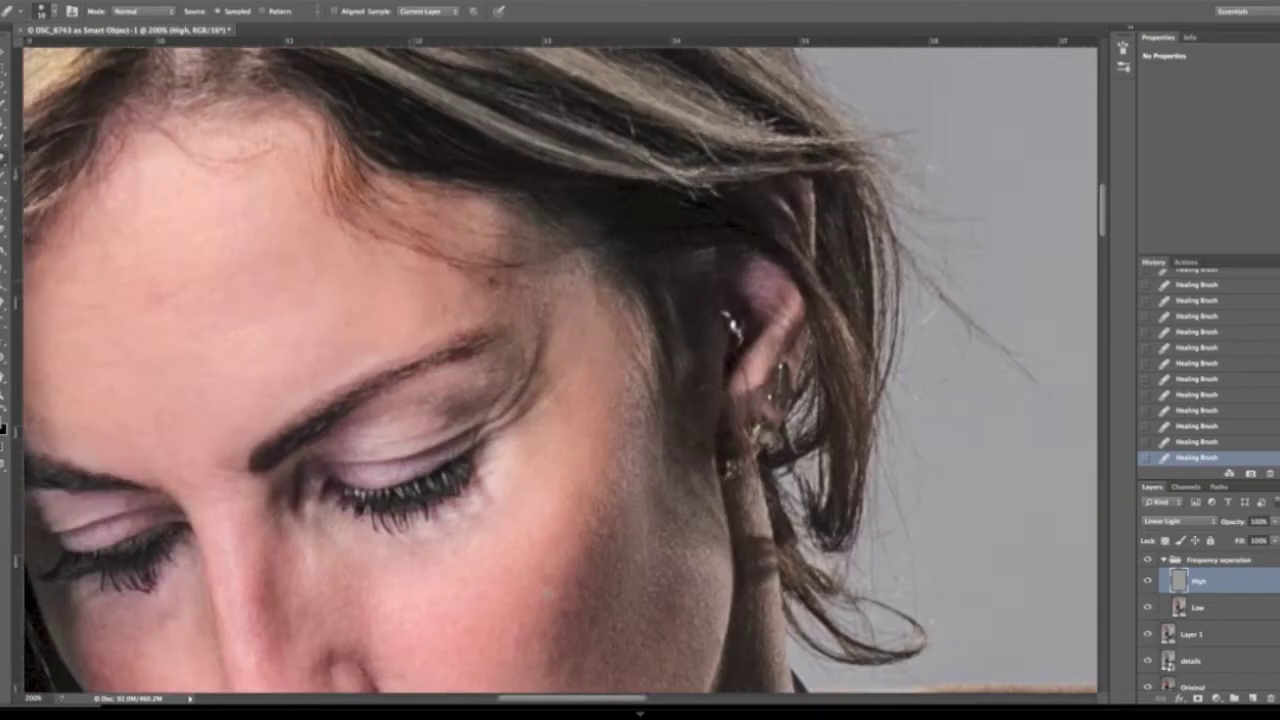
scroll(214, 343, left, 3)
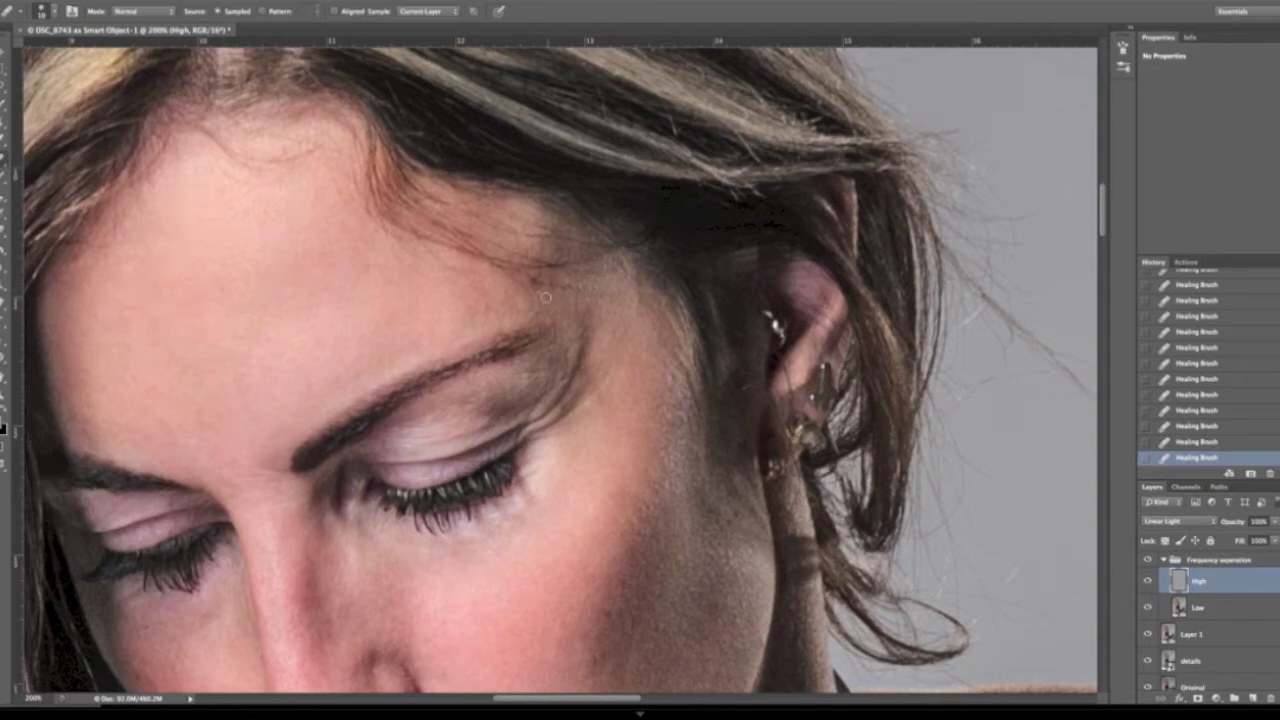
scroll(620, 365, left, 10)
scroll(620, 365, down, 2)
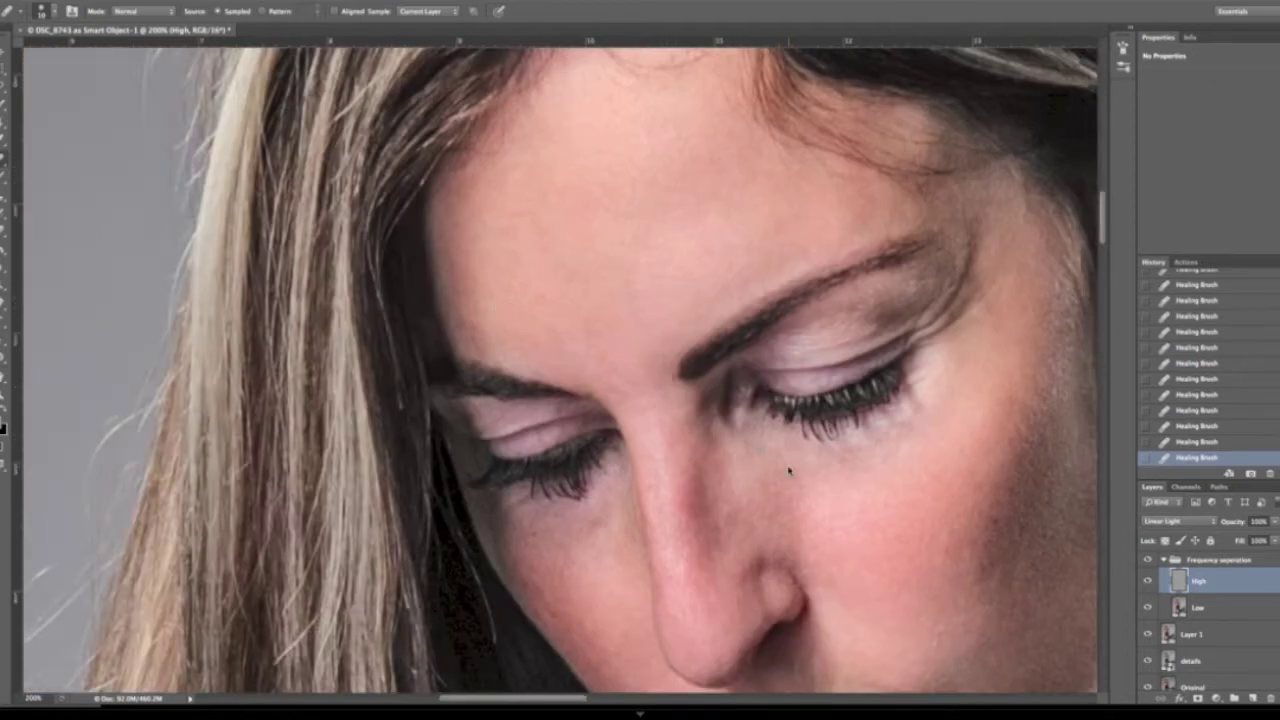
scroll(541, 533, down, 5)
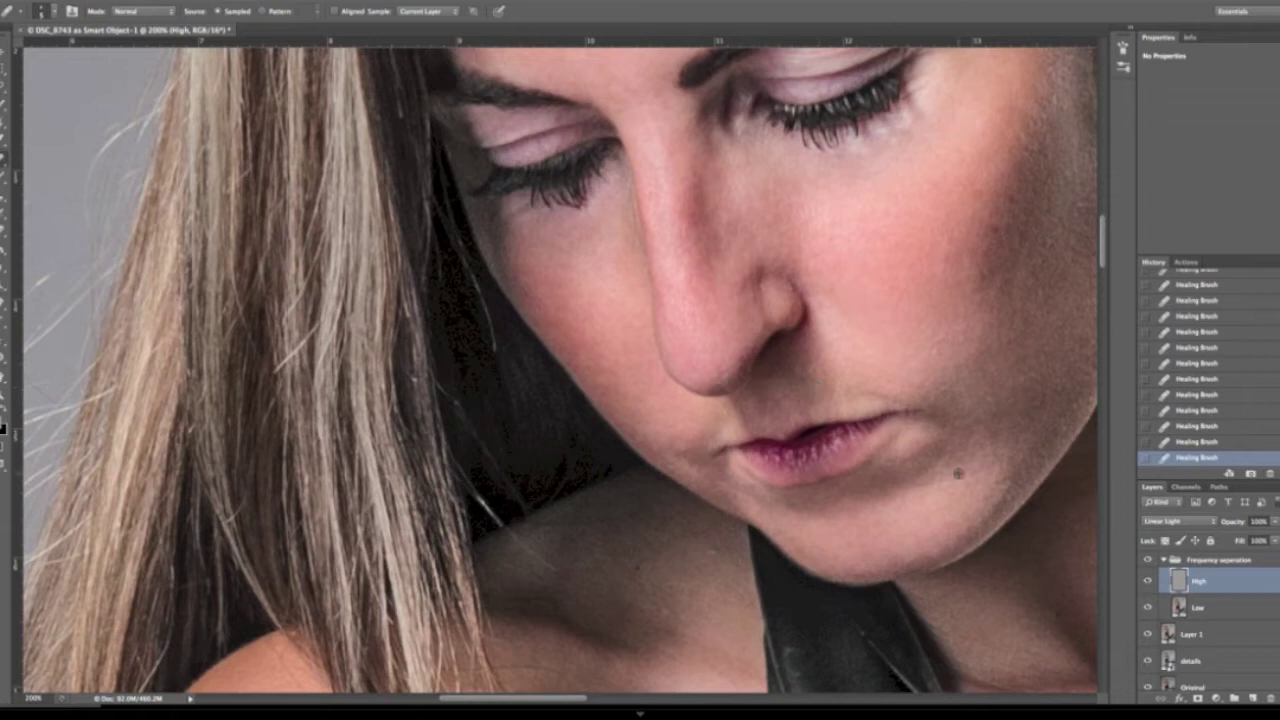
scroll(880, 524, down, 3)
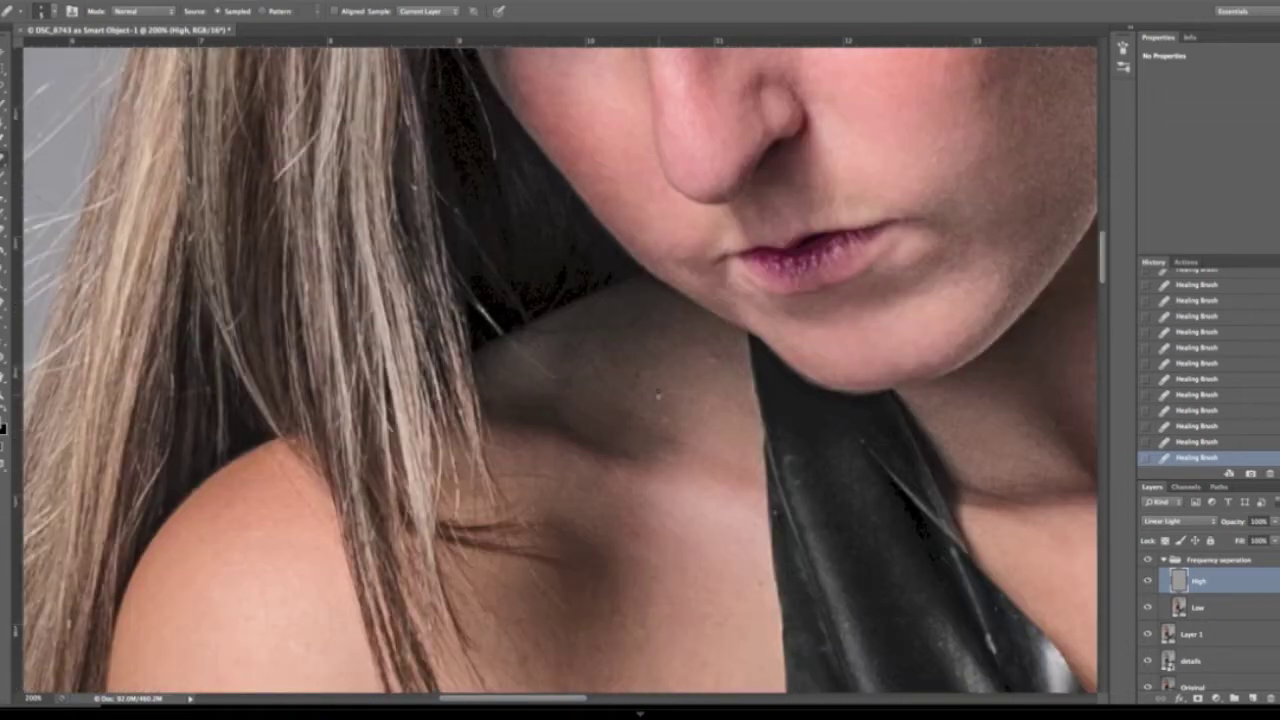
- Heal the scratches and bright marks on the black corset beside the arm and between the straps
scroll(666, 420, down, 10)
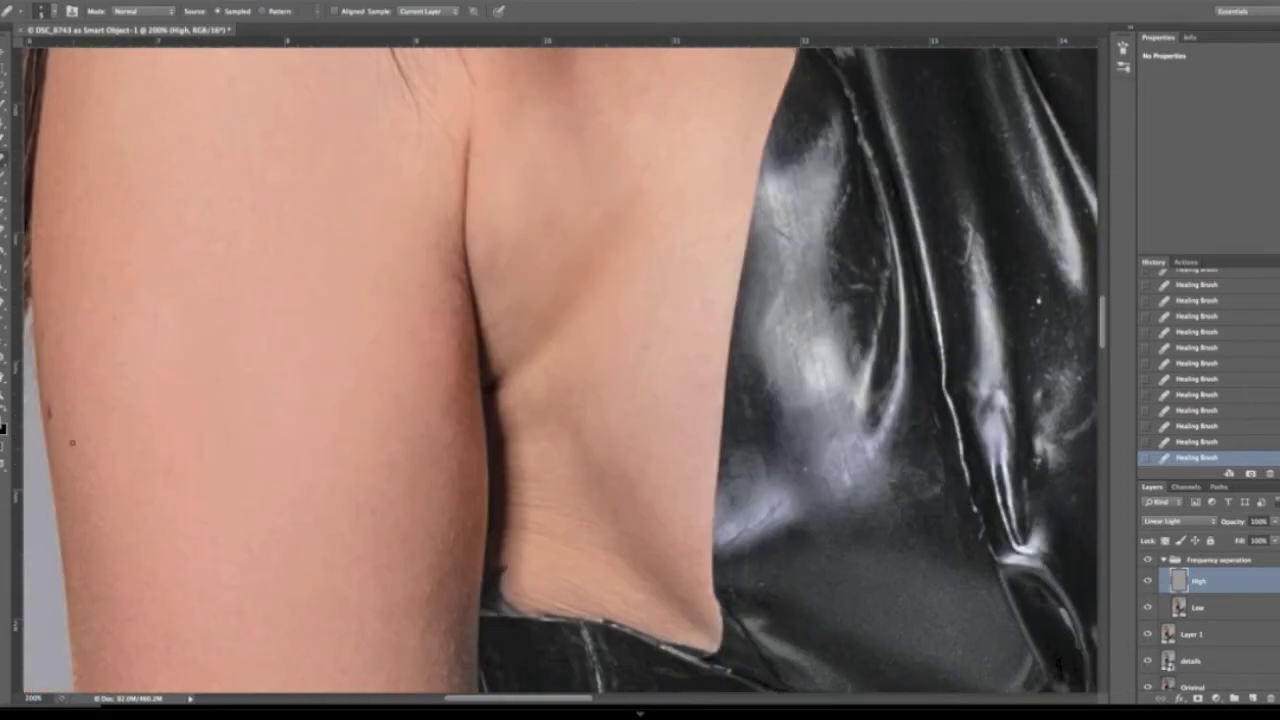
scroll(670, 323, down, 10)
drag(910, 494, 1018, 464)
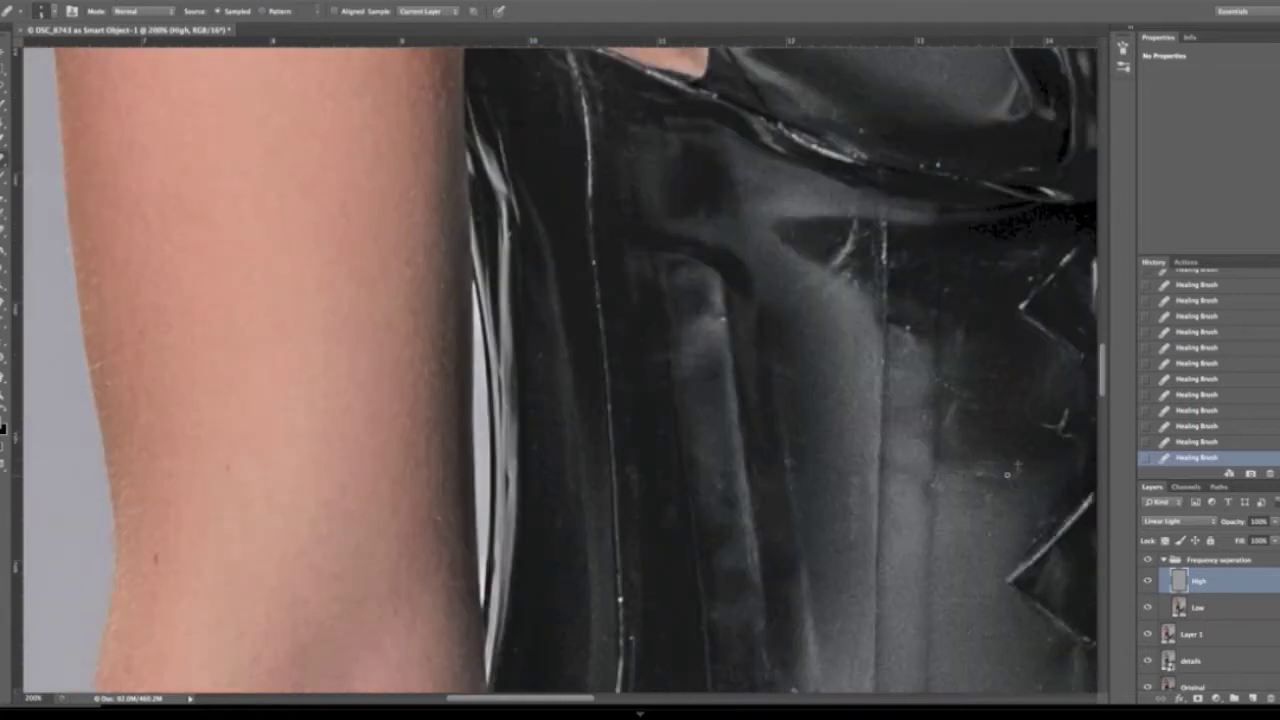
scroll(628, 419, down, 10)
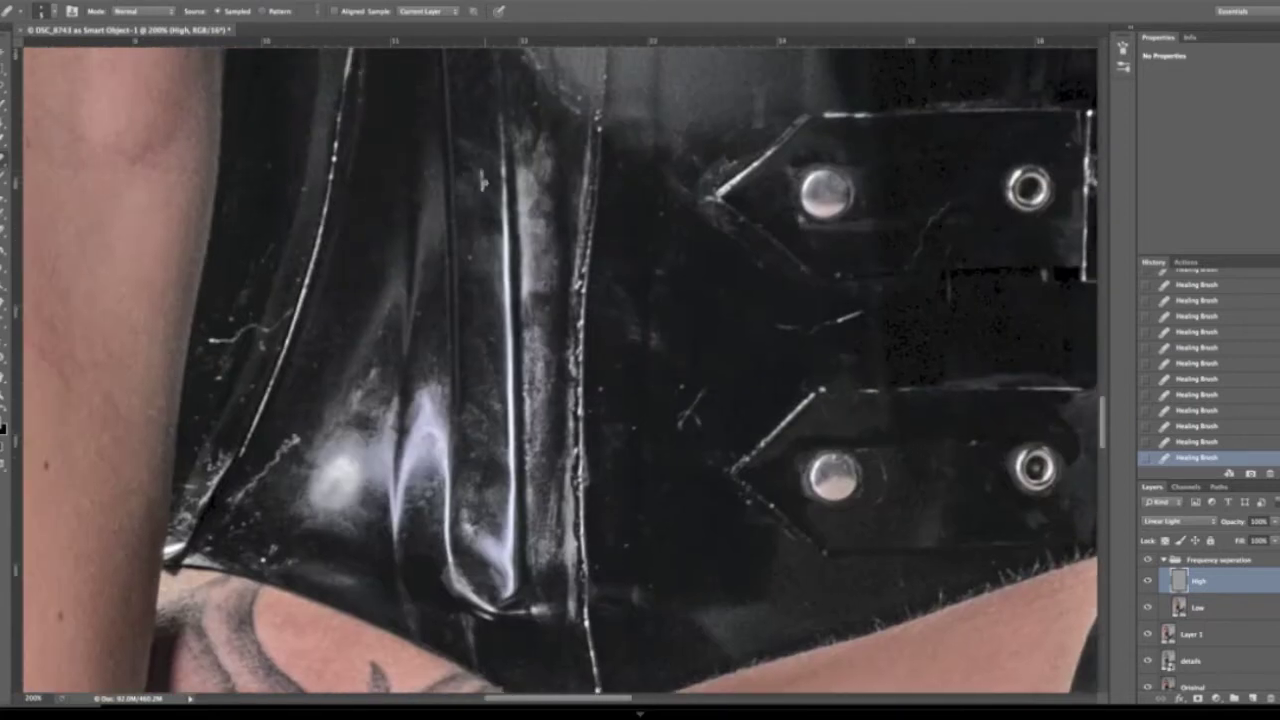
click(655, 340)
drag(212, 341, 292, 312)
click(225, 362)
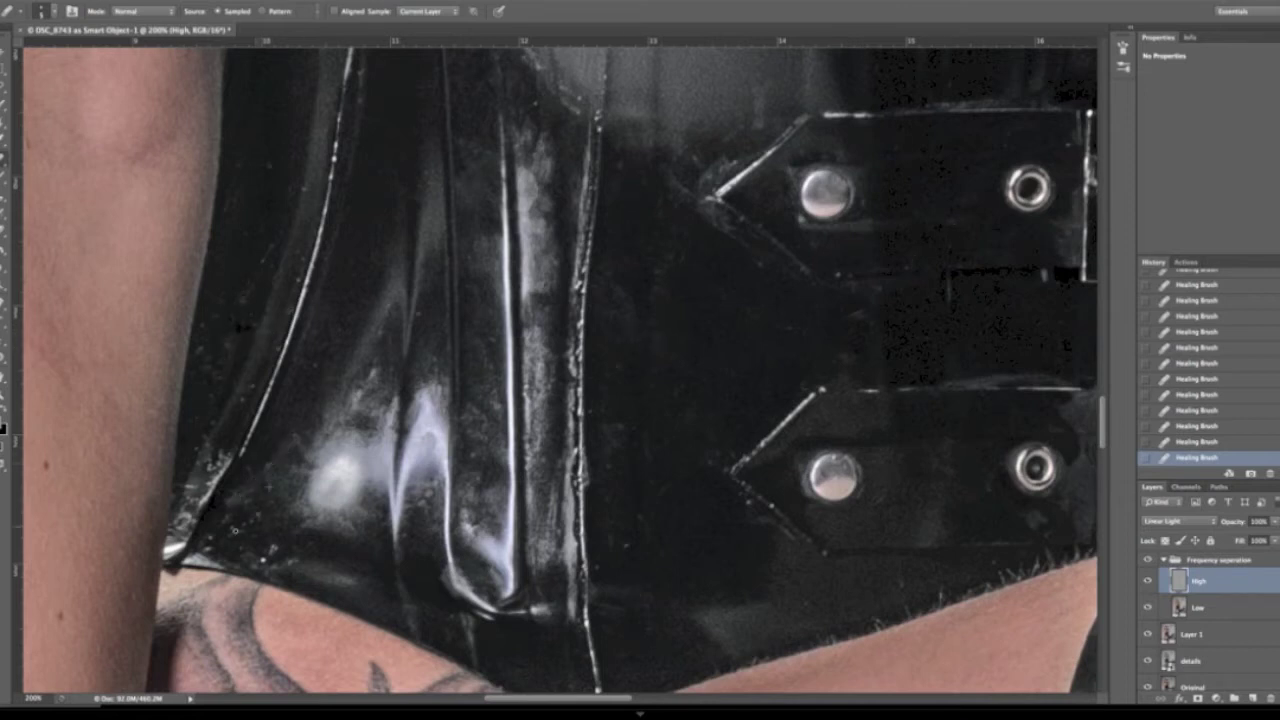
- Heal the dark spots on the forearm down to the leather wrist cuff
scroll(480, 165, left, 8)
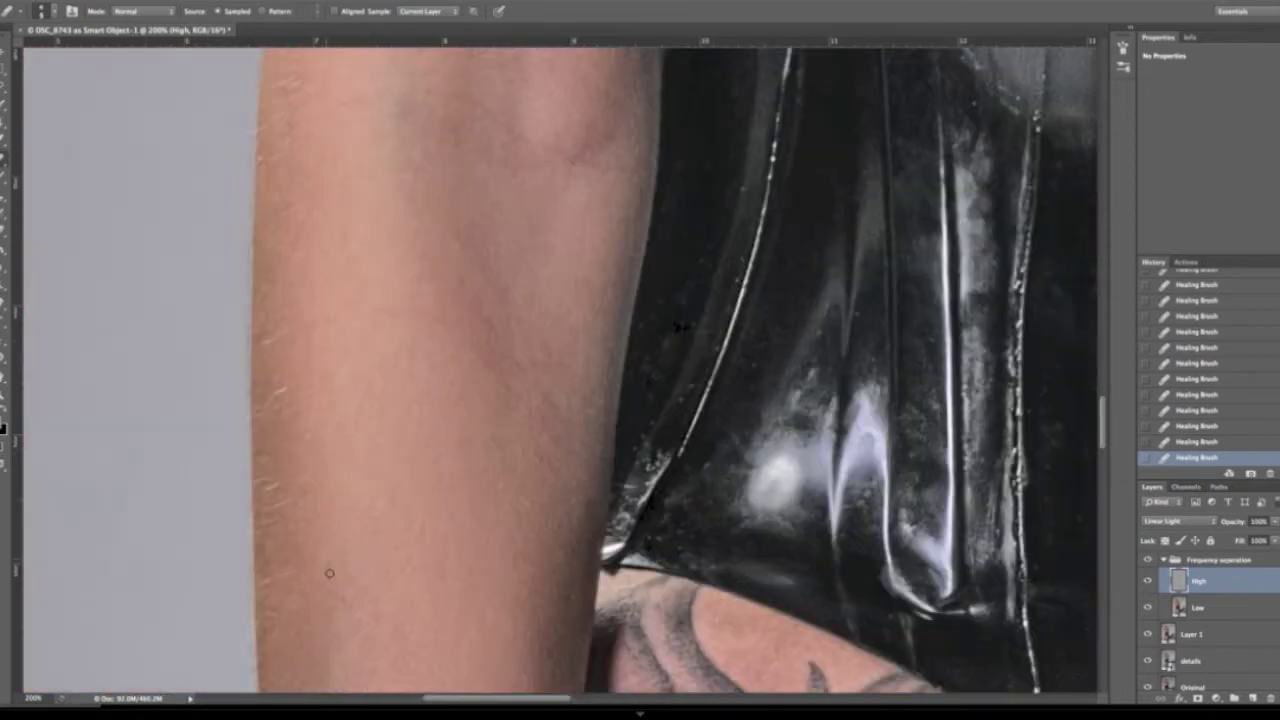
scroll(329, 573, up, 3)
scroll(380, 500, down, 6)
scroll(423, 340, down, 5)
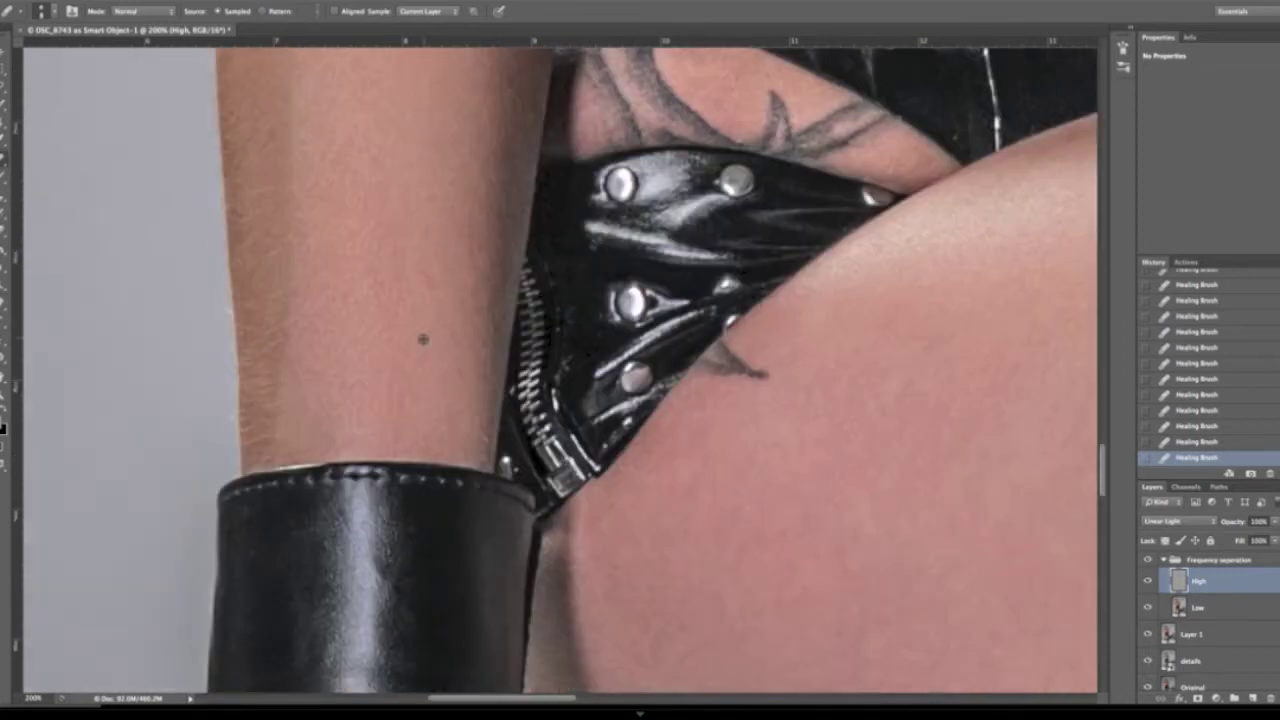
scroll(523, 314, down, 8)
scroll(532, 121, up, 3)
scroll(834, 320, right, 4)
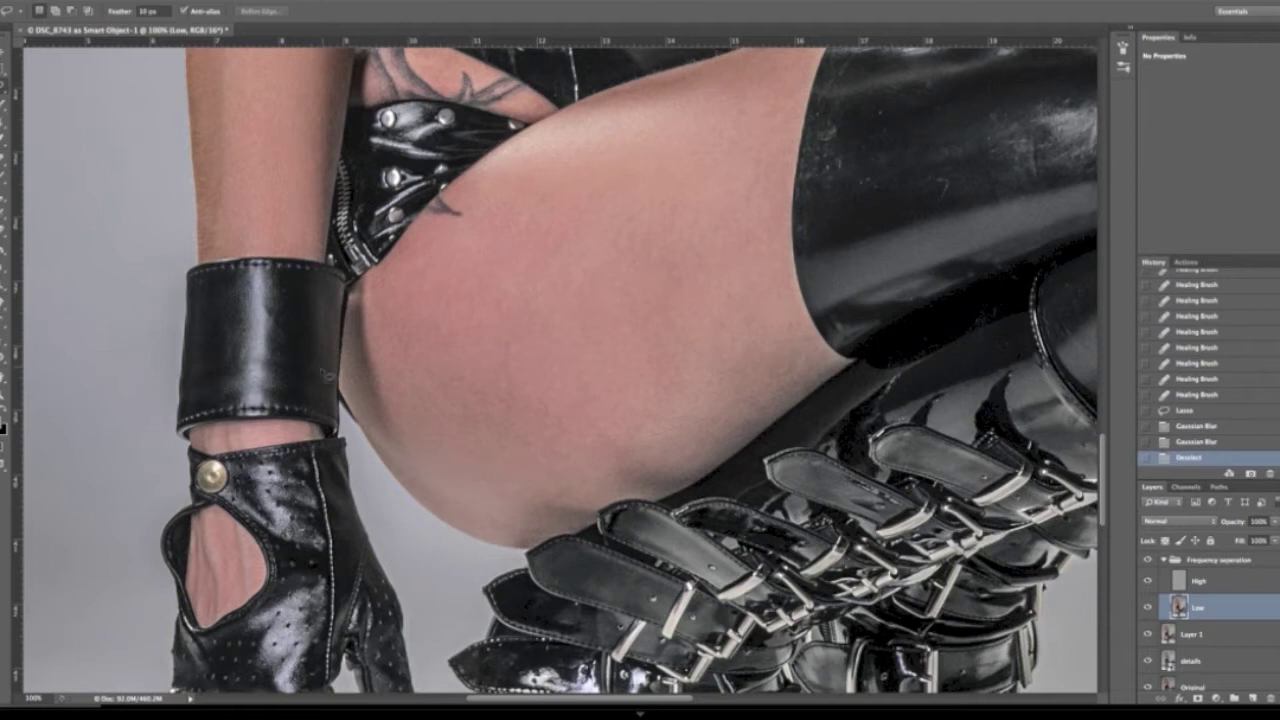
- Heal the blemishes on the thigh with the Healing Brush on the High layer
key(j)
click(1198, 581)
click(628, 435)
click(674, 184)
click(563, 372)
click(530, 429)
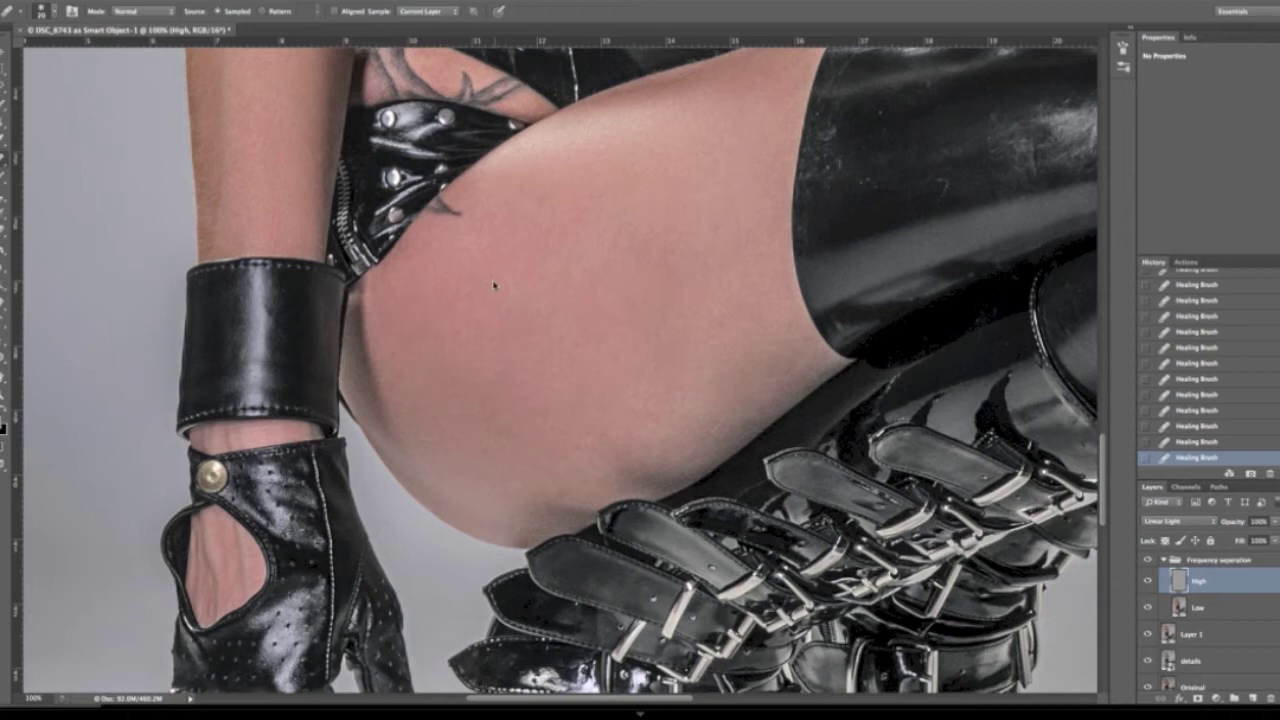
- Compare the whole retouched photo with the Original layer
key(super+minus)
key(super+minus)
key(super+minus)
scroll(560, 370, up, 3)
scroll(1190, 640, down, 1)
alt+click(1147, 680)
alt+click(1147, 680)
- Heal the small spots and marks in the lower part of the photo on the High layer
key(super+plus)
key(super+plus)
key(super+plus)
scroll(839, 327, down, 5)
click(858, 314)
click(826, 318)
click(768, 258)
click(722, 348)
click(728, 284)
click(739, 246)
click(750, 262)
click(937, 273)
drag(818, 172, 862, 174)
mouse_move(758, 178)
mouse_down()
mouse_move(812, 176)
mouse_move(804, 188)
mouse_up()
click(843, 176)
- Heal the remaining spots and marks farther right in the lower part of the photo
scroll(1085, 154, right, 5)
click(881, 344)
drag(1079, 78, 803, 317)
click(600, 311)
drag(563, 294, 537, 300)
- Inspect the bent arm, shoulders and face close up for remaining blemishes
scroll(829, 514, right, 1)
scroll(872, 517, up, 8)
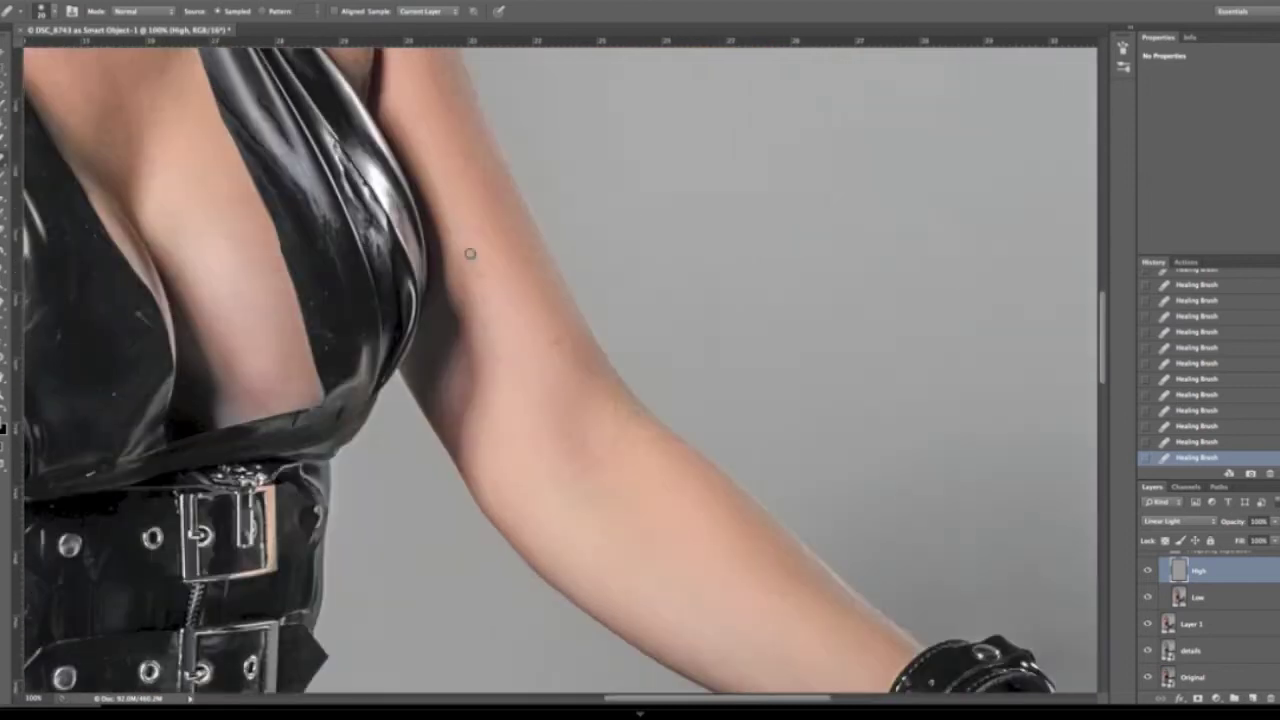
scroll(514, 269, down, 3)
scroll(578, 320, up, 8)
scroll(578, 320, left, 6)
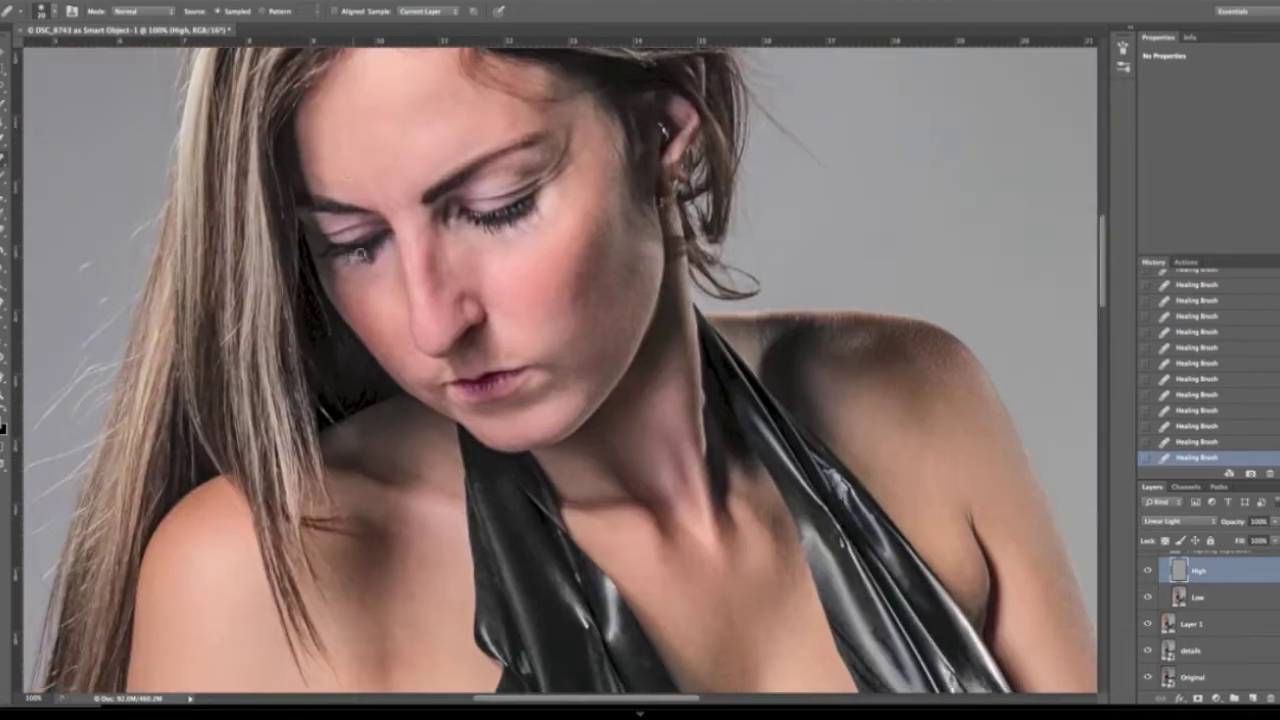
key(super+plus)
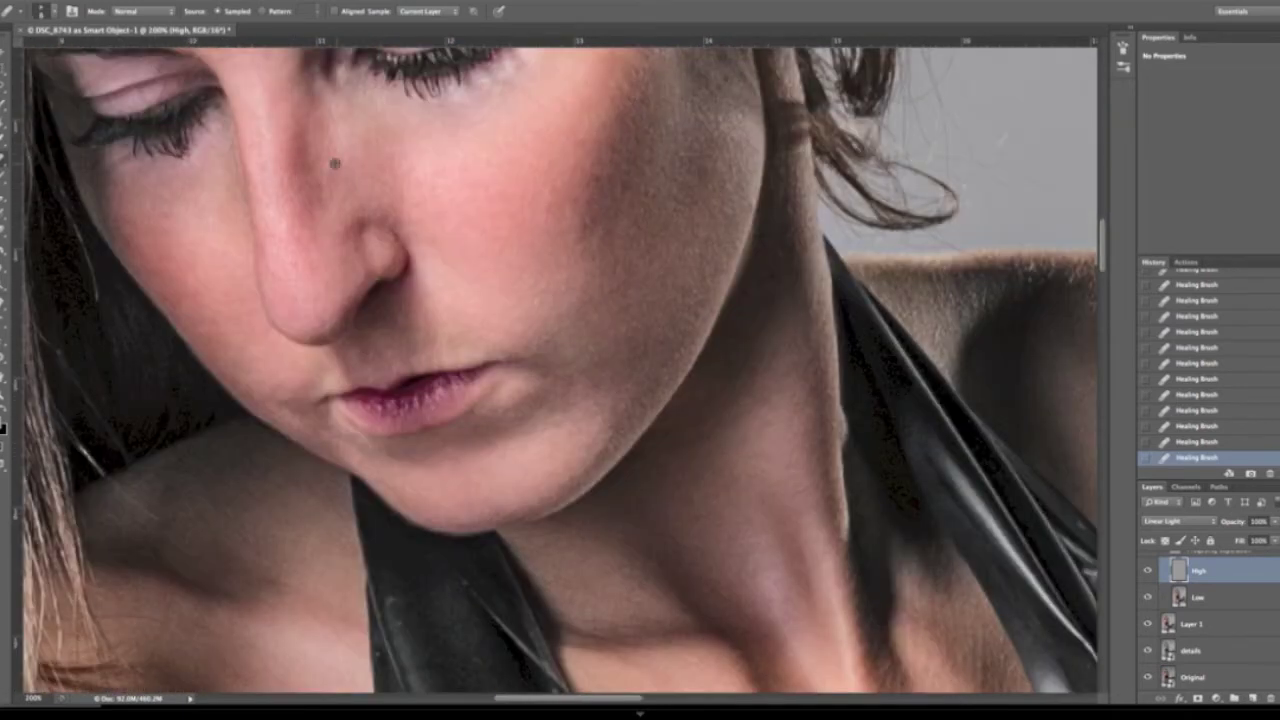
scroll(335, 163, up, 5)
scroll(335, 163, left, 3)
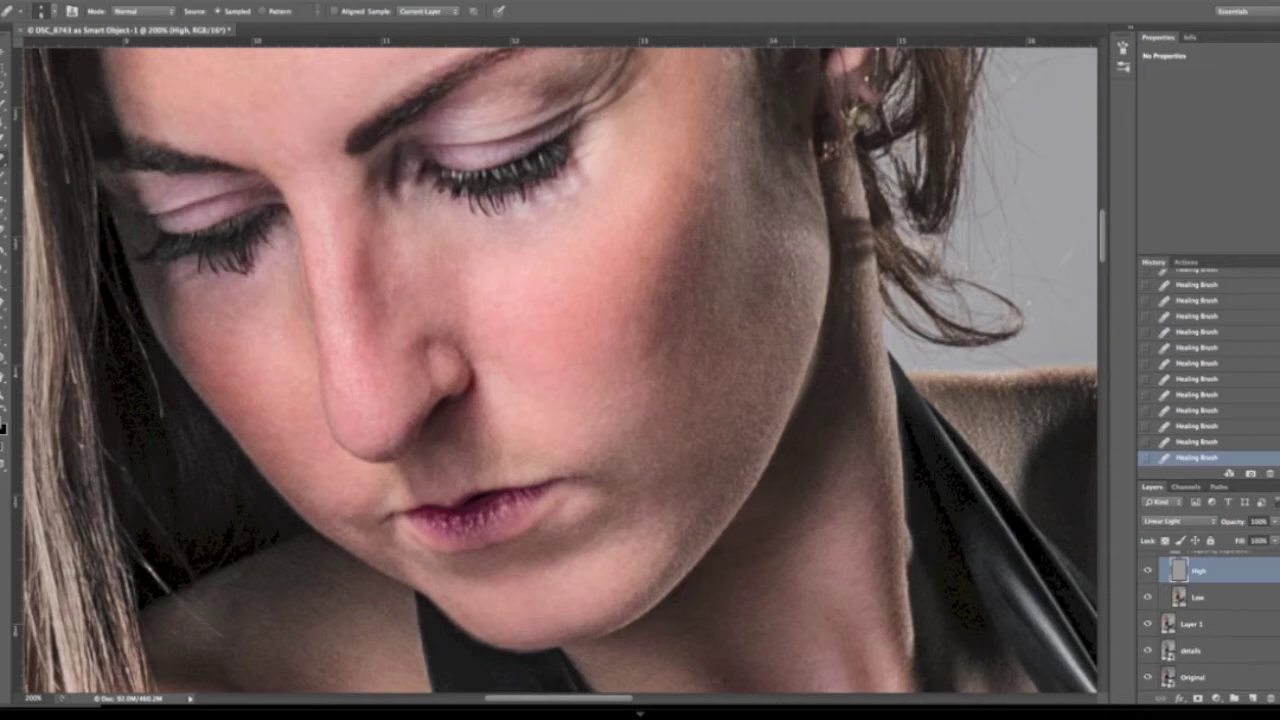
scroll(715, 270, up, 5)
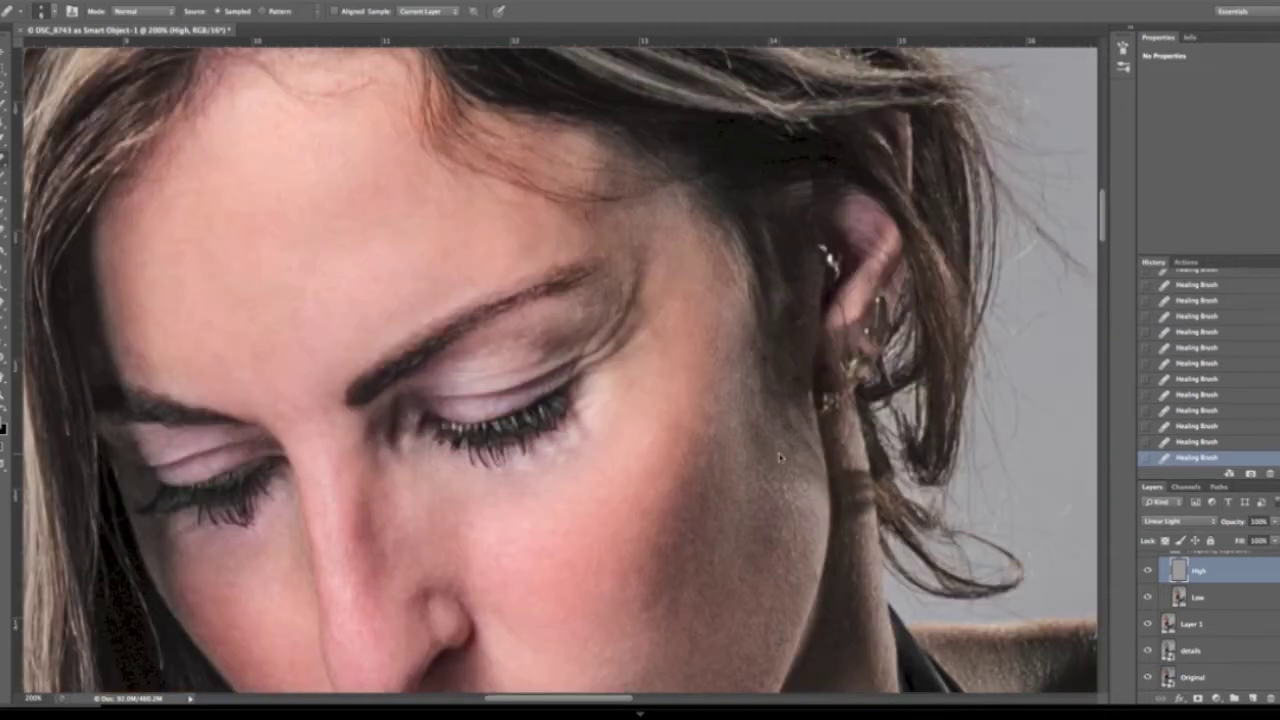
- Collapse the Frequency separation group and compare the whole retouched photo with the Original layer again
key(super+minus)
key(super+minus)
key(super+minus)
key(super+minus)
key(super+minus)
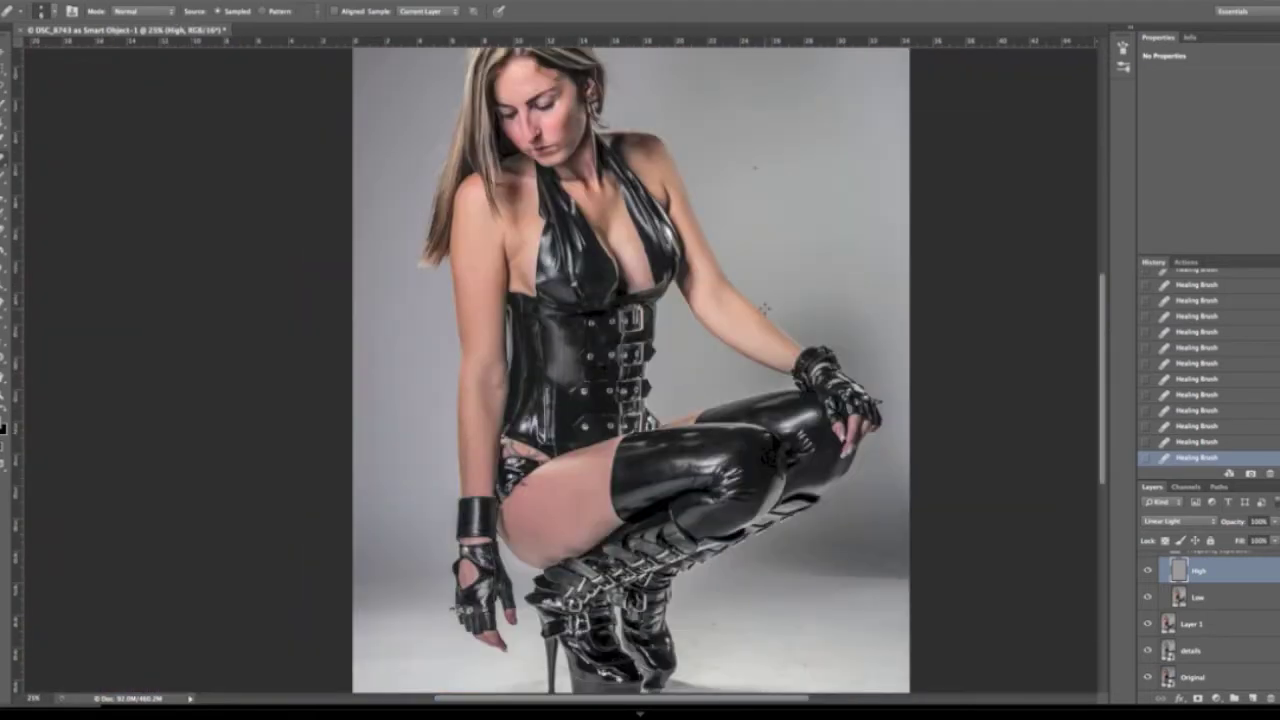
click(1163, 553)
alt+click(1148, 635)
alt+click(1148, 635)
alt+click(1148, 635)
alt+click(1148, 635)
- Run the dodge&burn laag action and rename the new layer as dodge&burn fine
click(1186, 262)
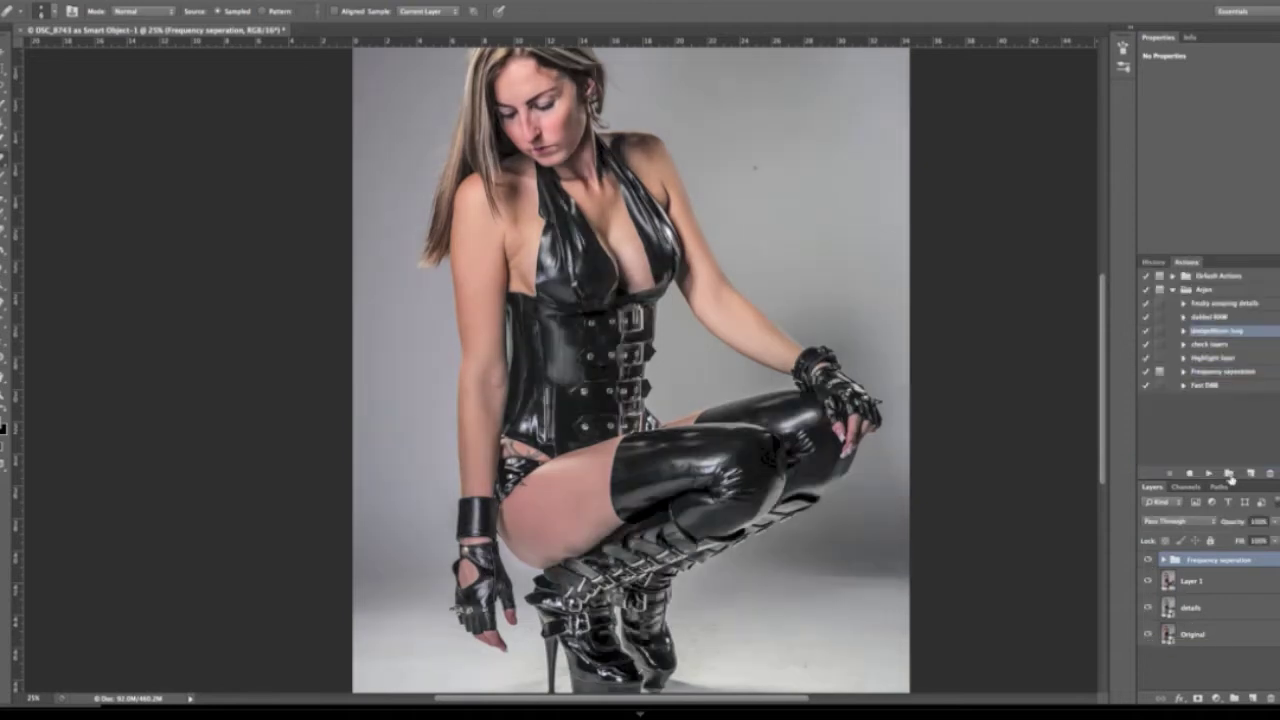
click(1215, 331)
click(1208, 473)
double_click(1203, 567)
text(dodge&burn fine)
- Run the check layers action and activate the Dodge tool on the dodge&burn fine layer at 100% zoom
click(1210, 344)
click(1208, 473)
key(ctrl+1)
key(o)
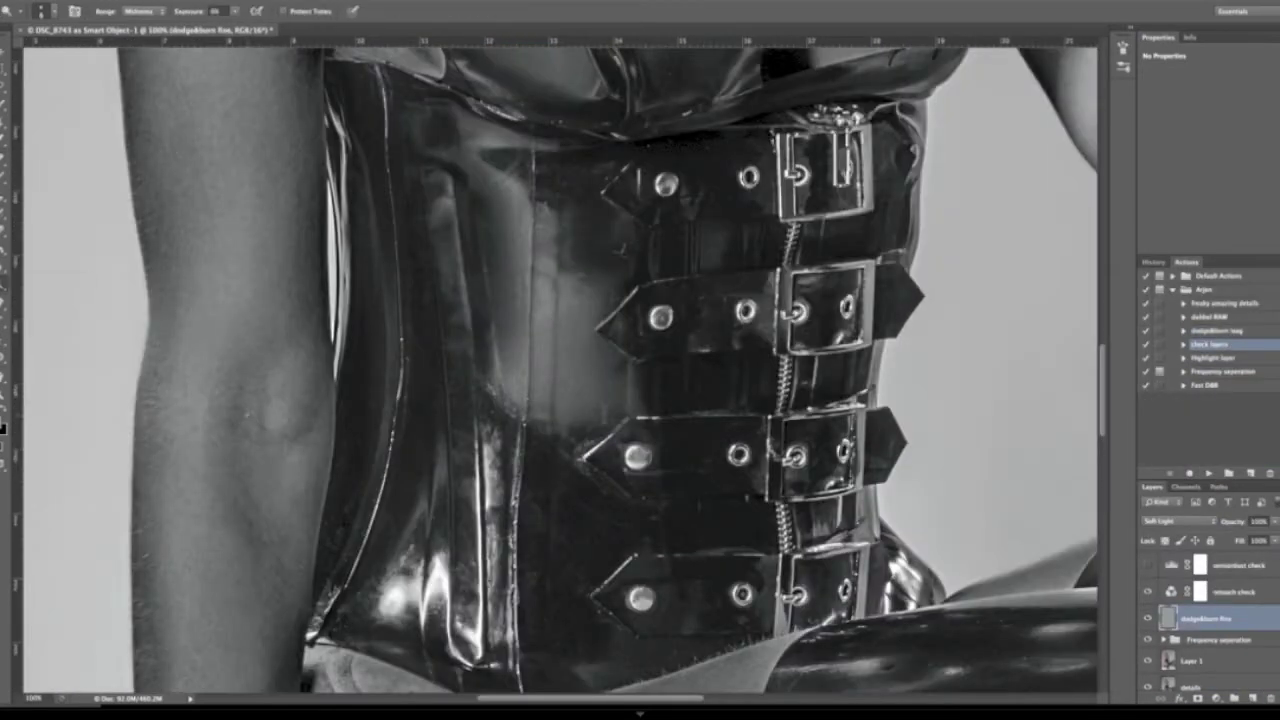
- Even out light and dark skin patches on the upper arm, chest and face at 200% zoom, toggling the retouch check layer to compare
scroll(560, 370, up, 5)
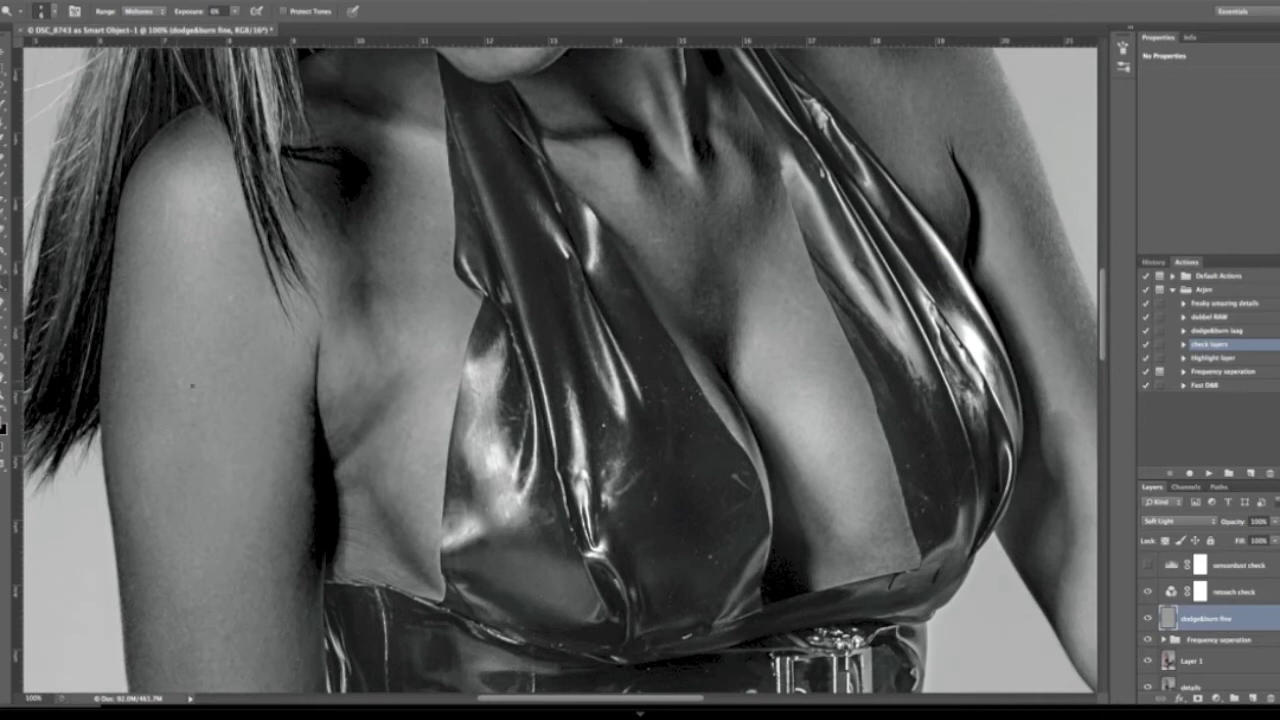
key(ctrl+plus)
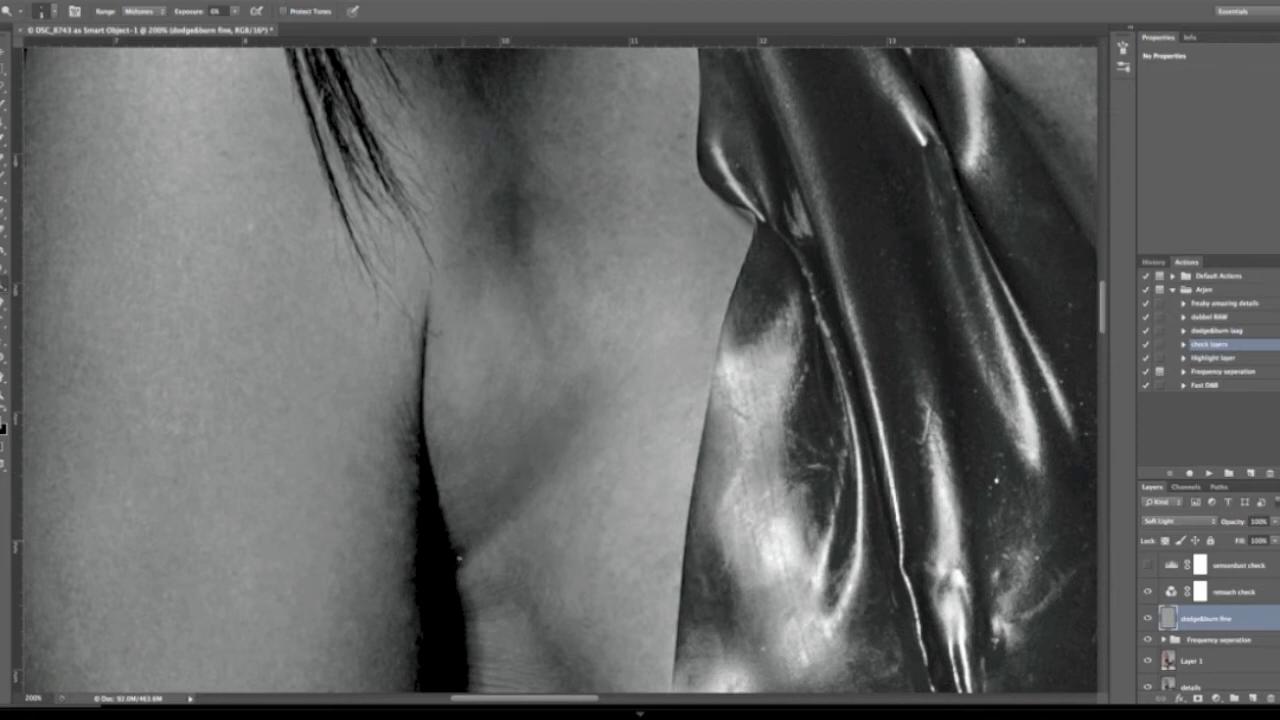
click(1147, 592)
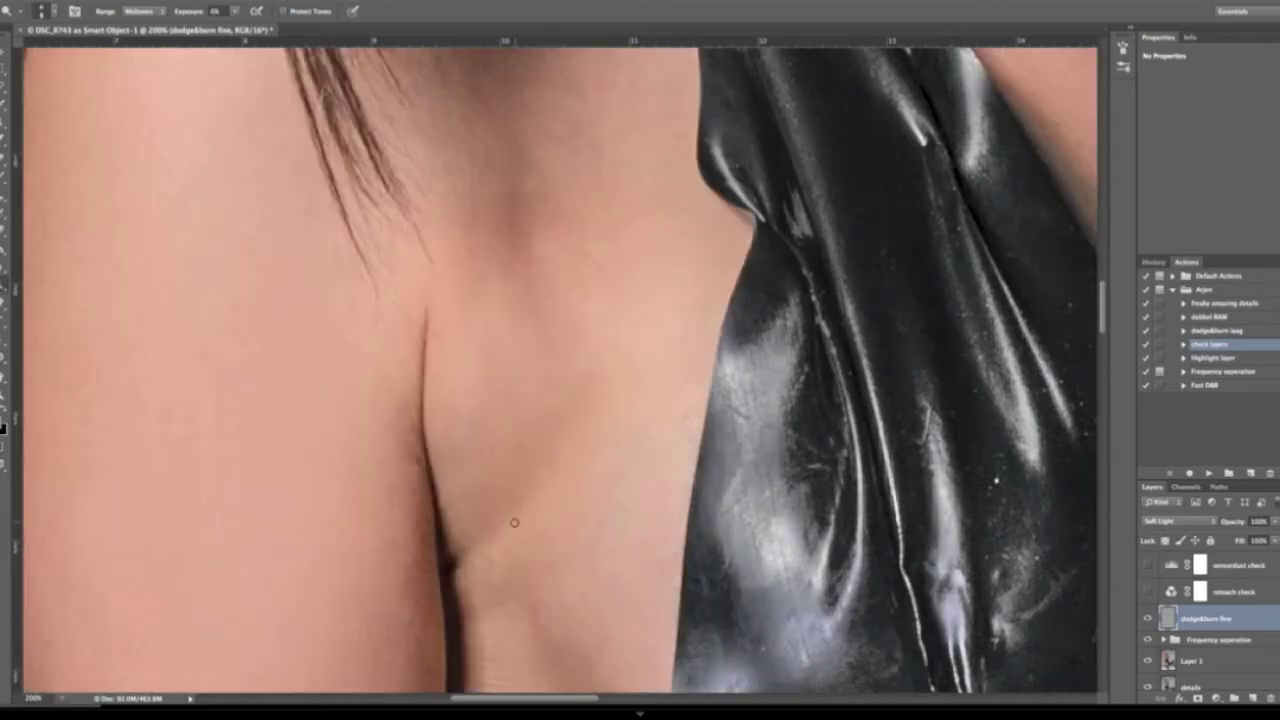
click(1147, 592)
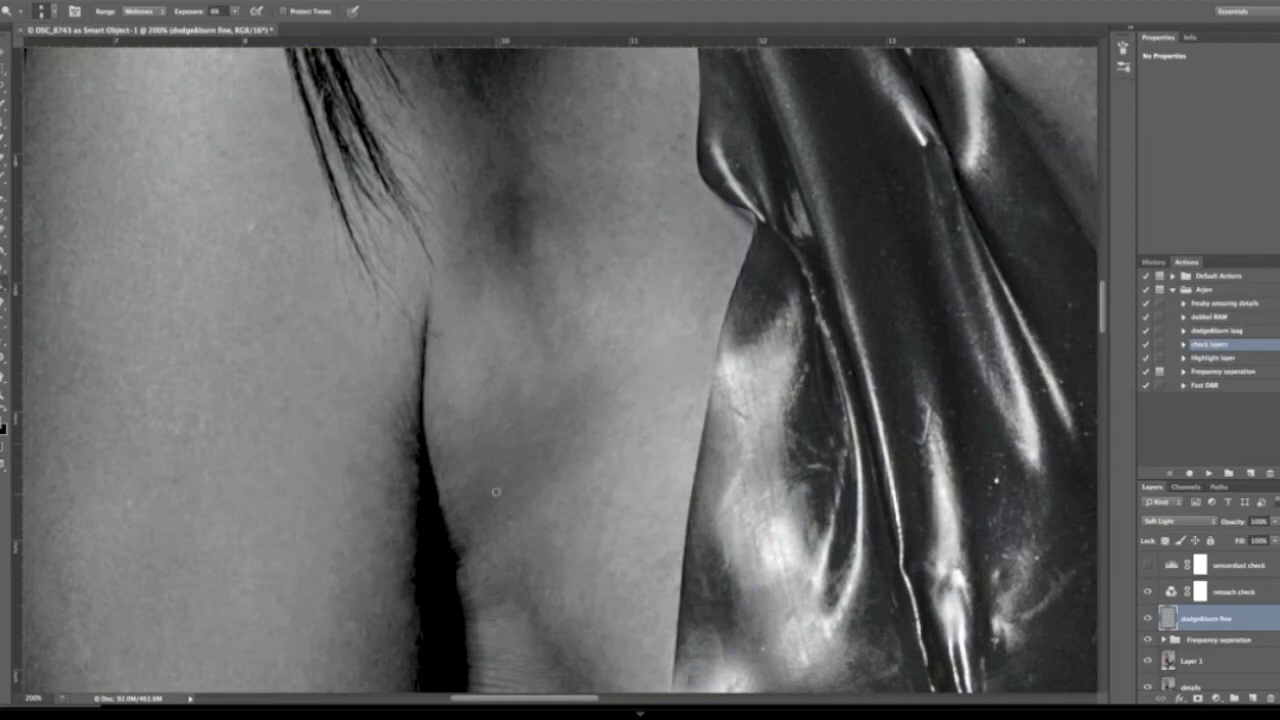
click(1147, 592)
scroll(560, 370, down, 5)
scroll(614, 416, left, 2)
scroll(600, 400, up, 5)
click(1147, 592)
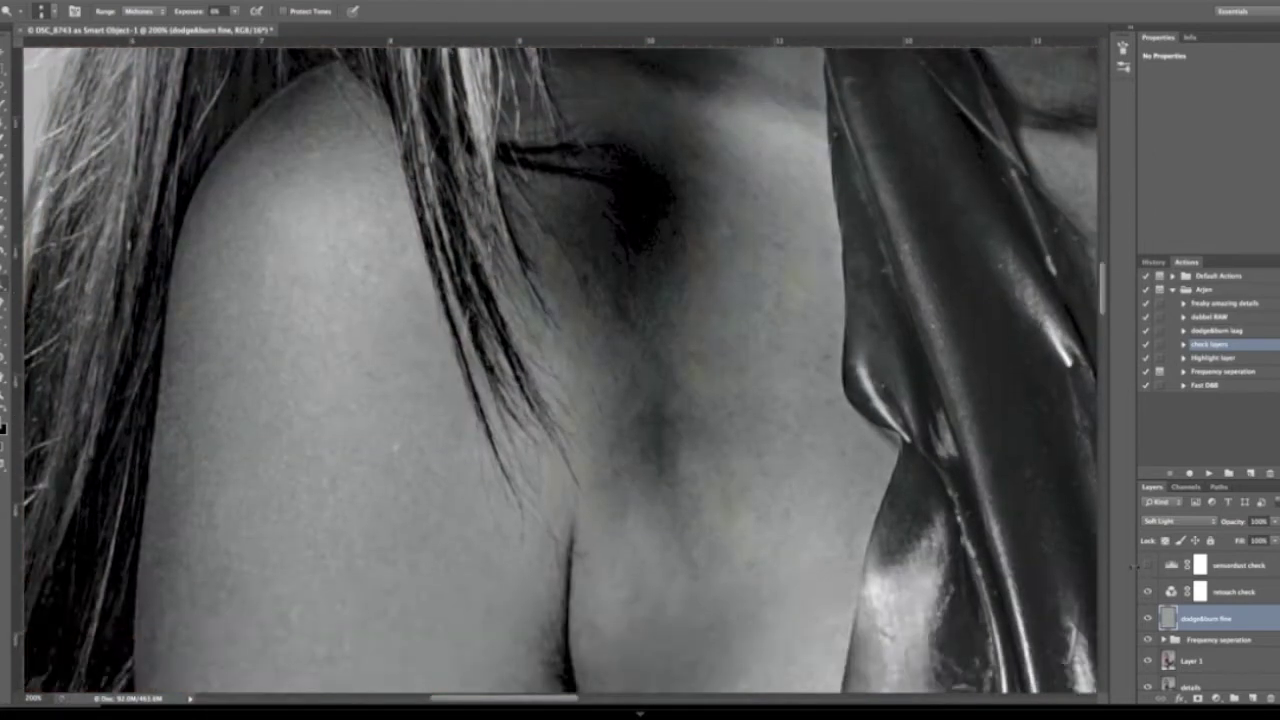
scroll(543, 390, up, 7)
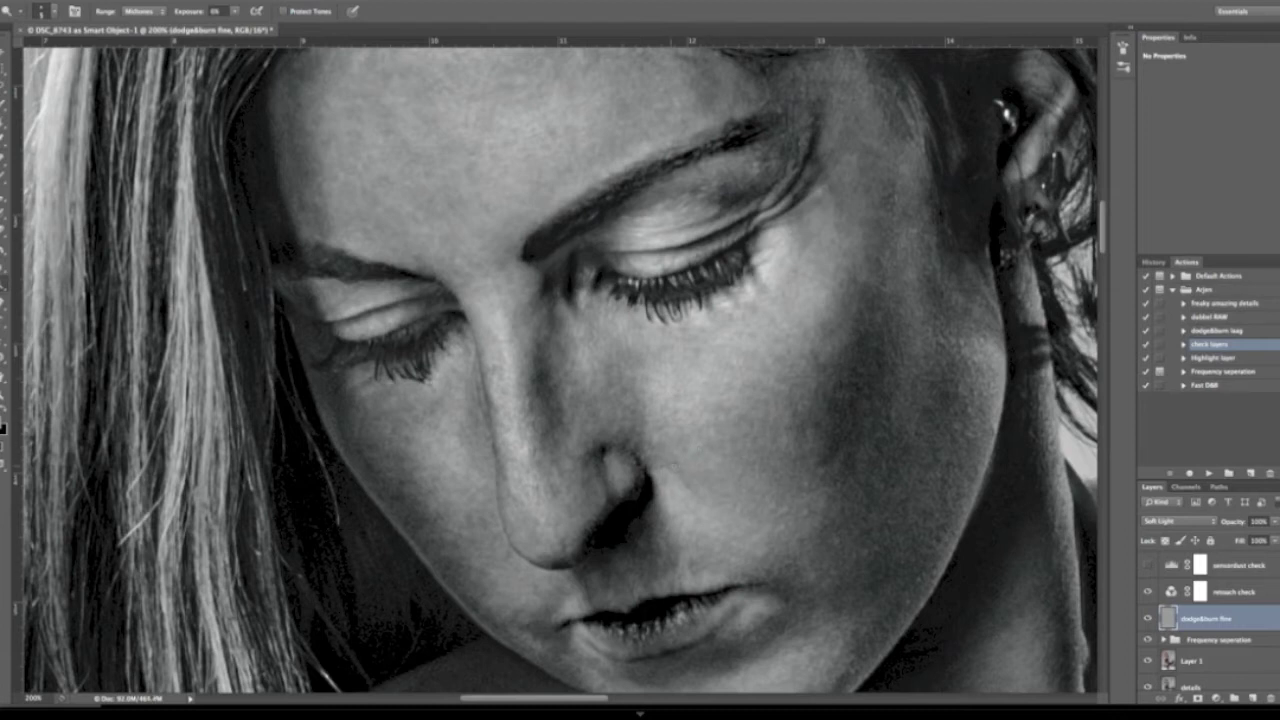
scroll(473, 124, up, 3)
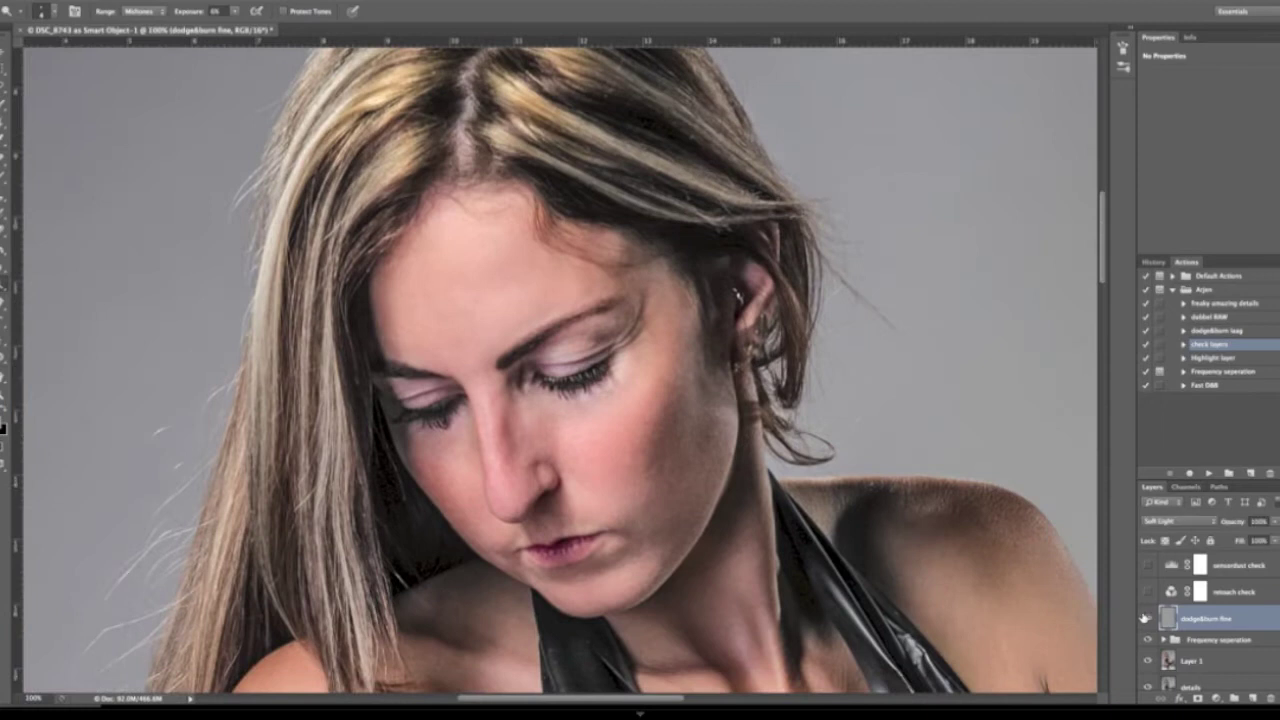
- Run the dodge&burn laag action to add another dodge&burn layer and activate the Dodge tool on it
click(1215, 330)
click(1209, 472)
key(shift+o)
key(shift+o)
- Shape the forehead, nose and cheek contours on the dodge&burn layer, adjusting the brush size to each area
key(bracketright)
key(bracketright)
key(bracketright)
key(bracketright)
key(bracketright)
key(bracketleft)
key(bracketleft)
key(bracketleft)
key(bracketleft)
key(bracketleft)
key(bracketleft)
key(bracketleft)
key(bracketleft)
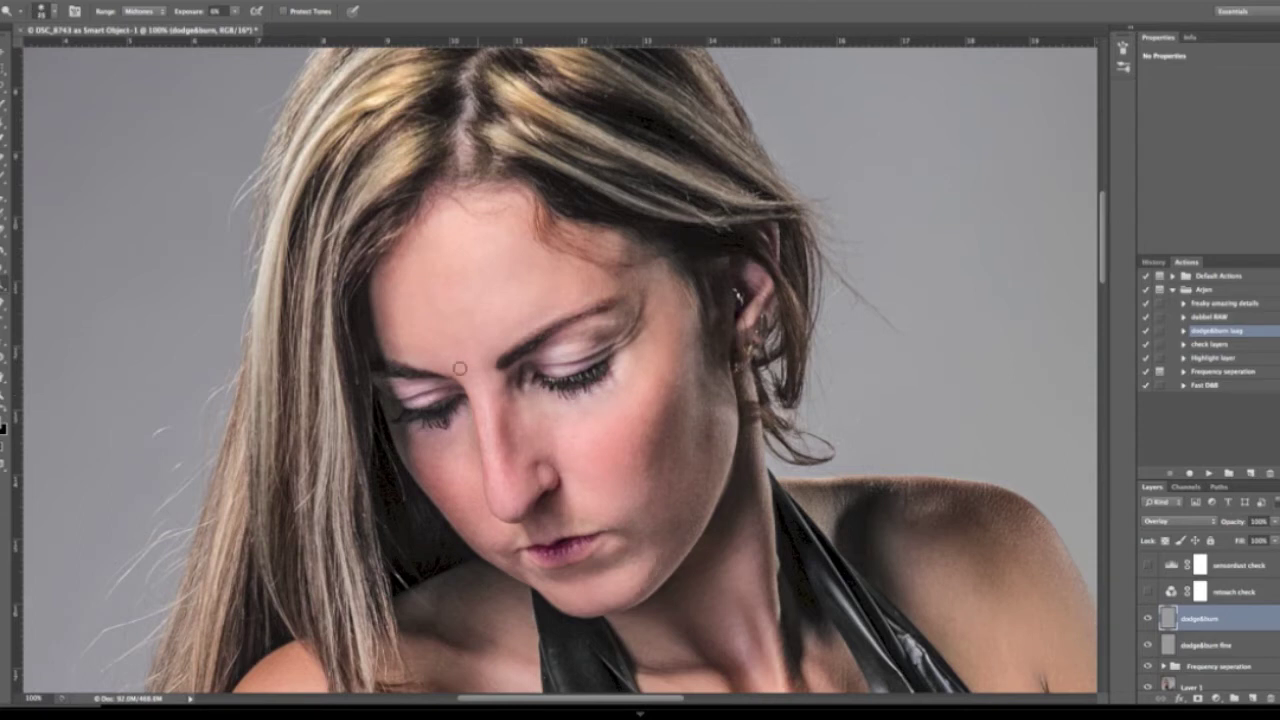
- Dodge and burn the lips and chin on the dodge&burn layer with a smaller brush
scroll(460, 500, down, 3)
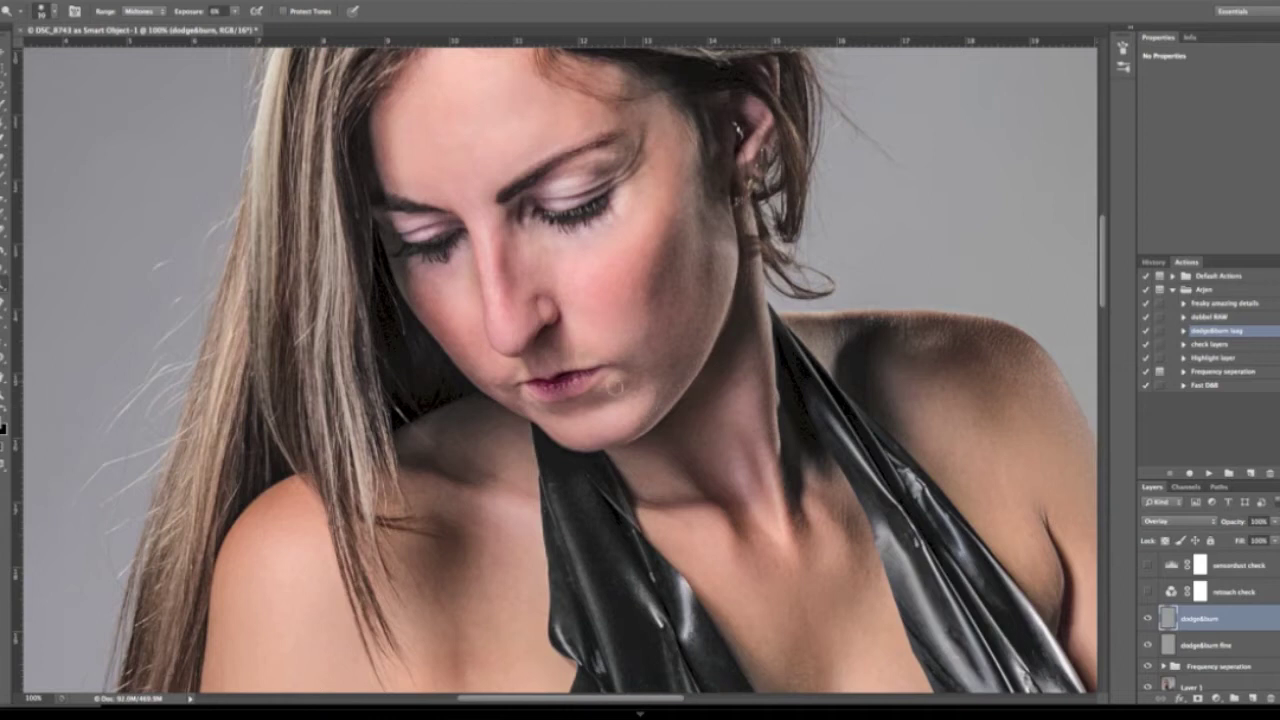
key([)
key([)
key([)
key([)
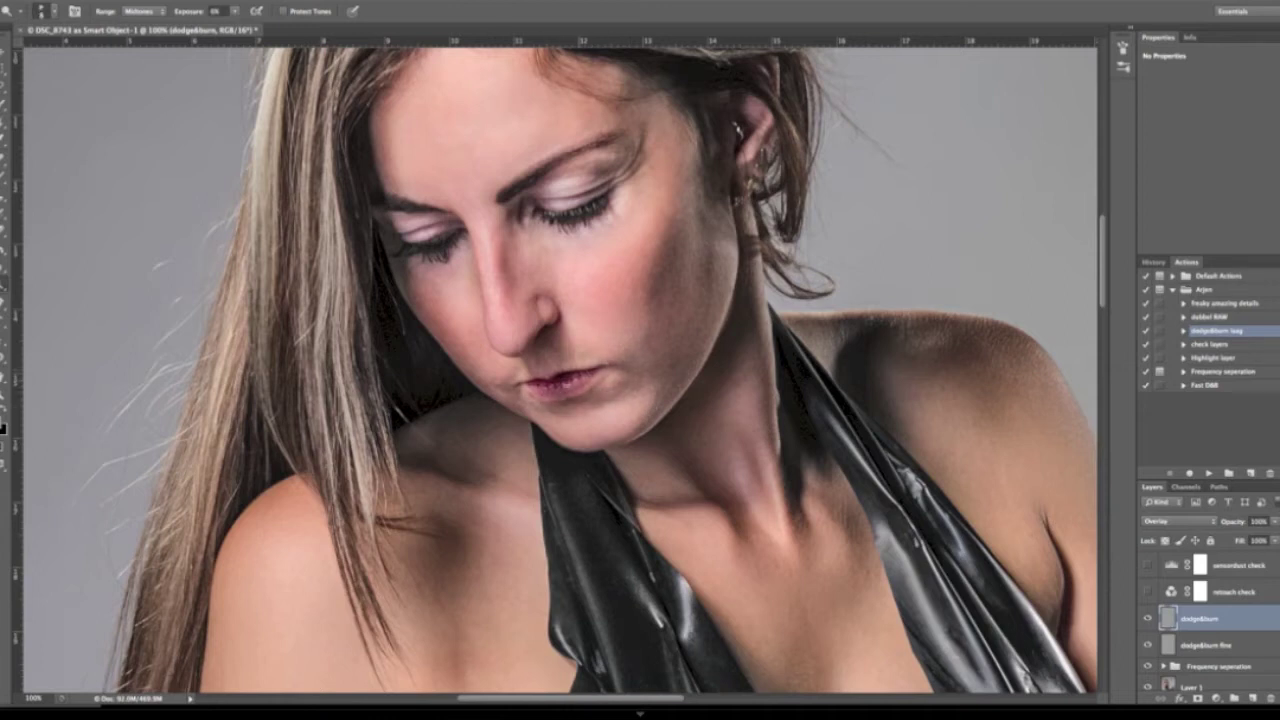
- Isolate the dodge&burn layer, soften the strokes around the lips with the Brush tool at 10% opacity, and show all layers again
alt+click(1147, 618)
key(b)
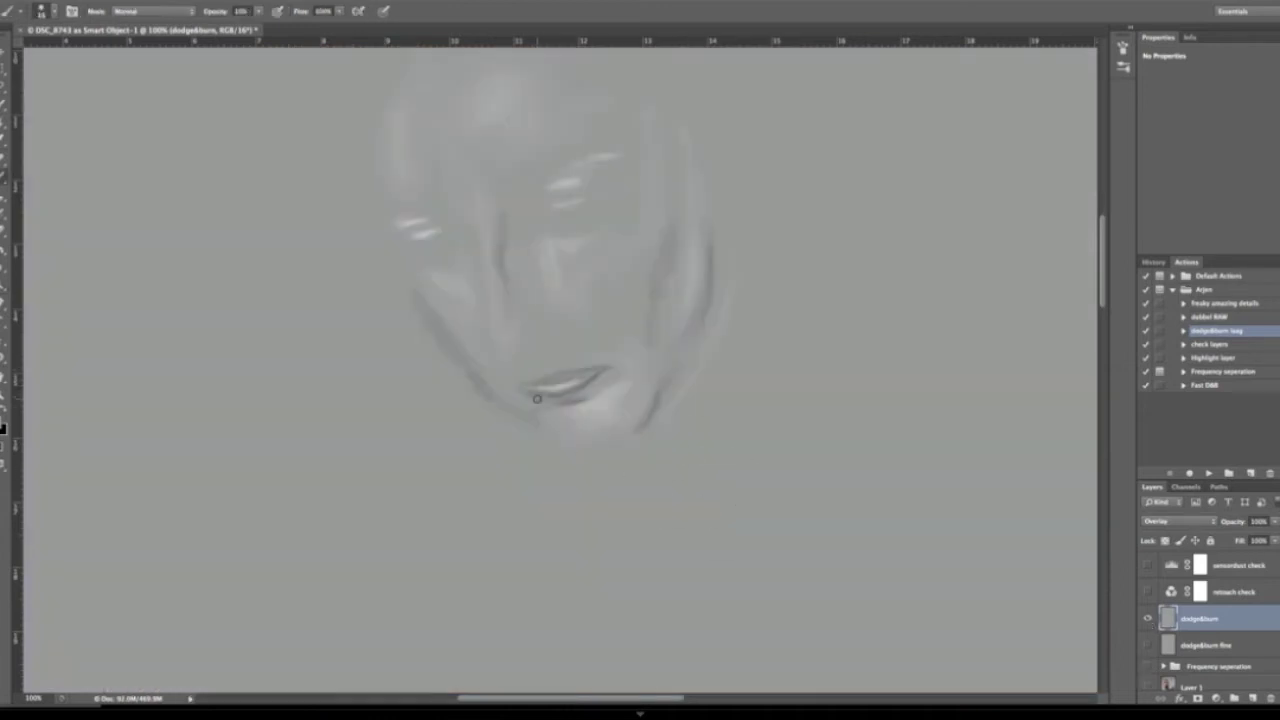
drag(546, 394, 584, 387)
alt+click(1148, 620)
- Compare the face with and without the dodge&burn layer
scroll(1151, 677, down, 3)
scroll(1150, 650, up, 3)
click(1147, 612)
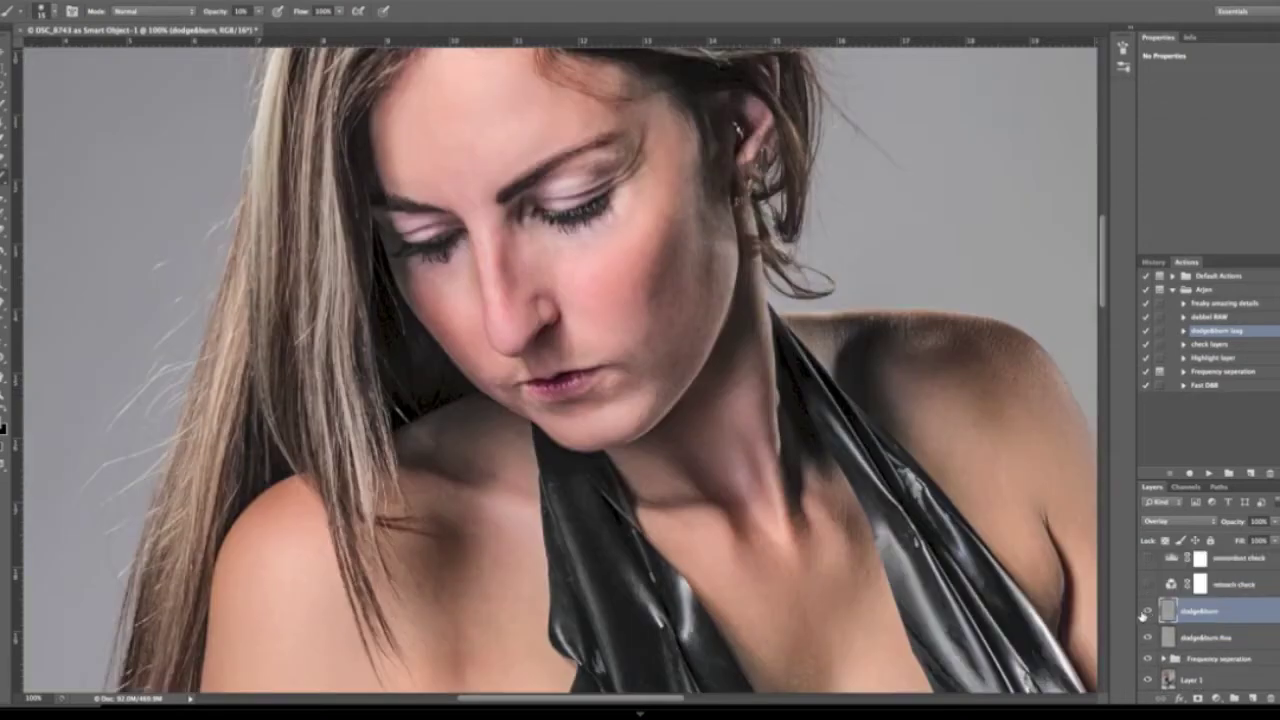
click(1147, 612)
- Darken the lash lines and eye area at 300% zoom with the Burn tool at 30% exposure
key(super+plus)
key(super+plus)
key(o)
scroll(503, 228, up, 5)
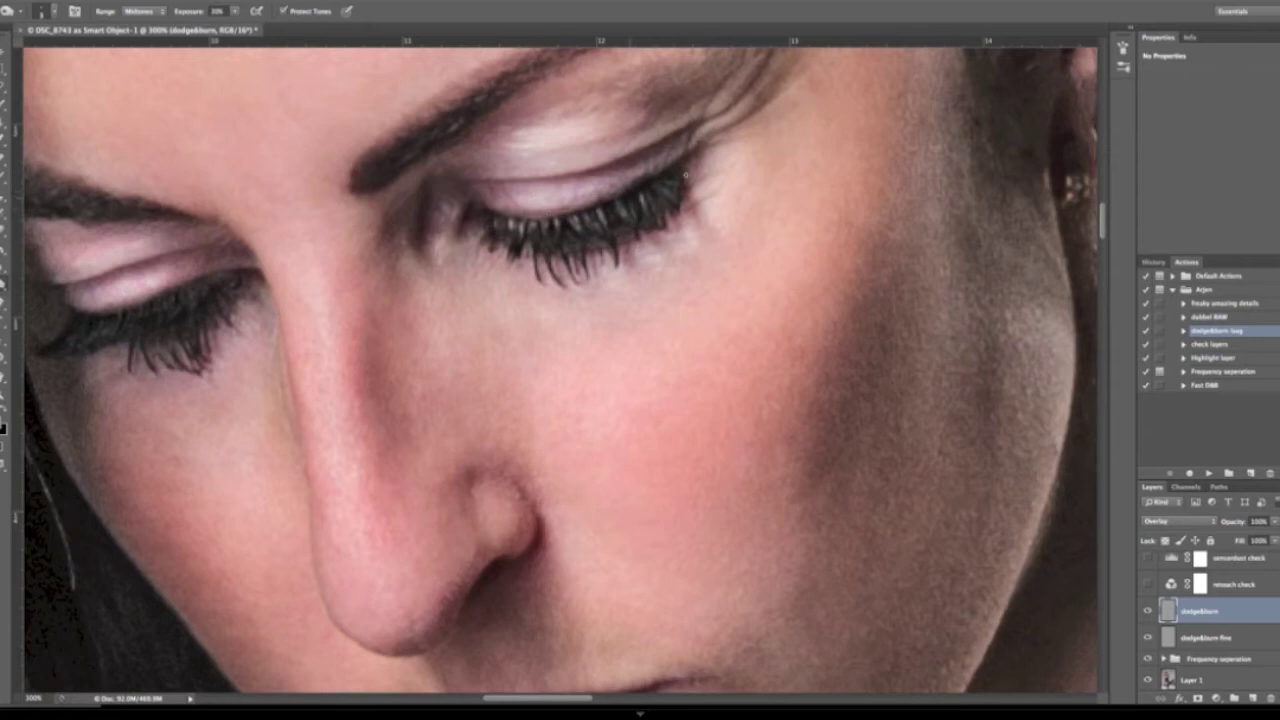
scroll(779, 238, up, 3)
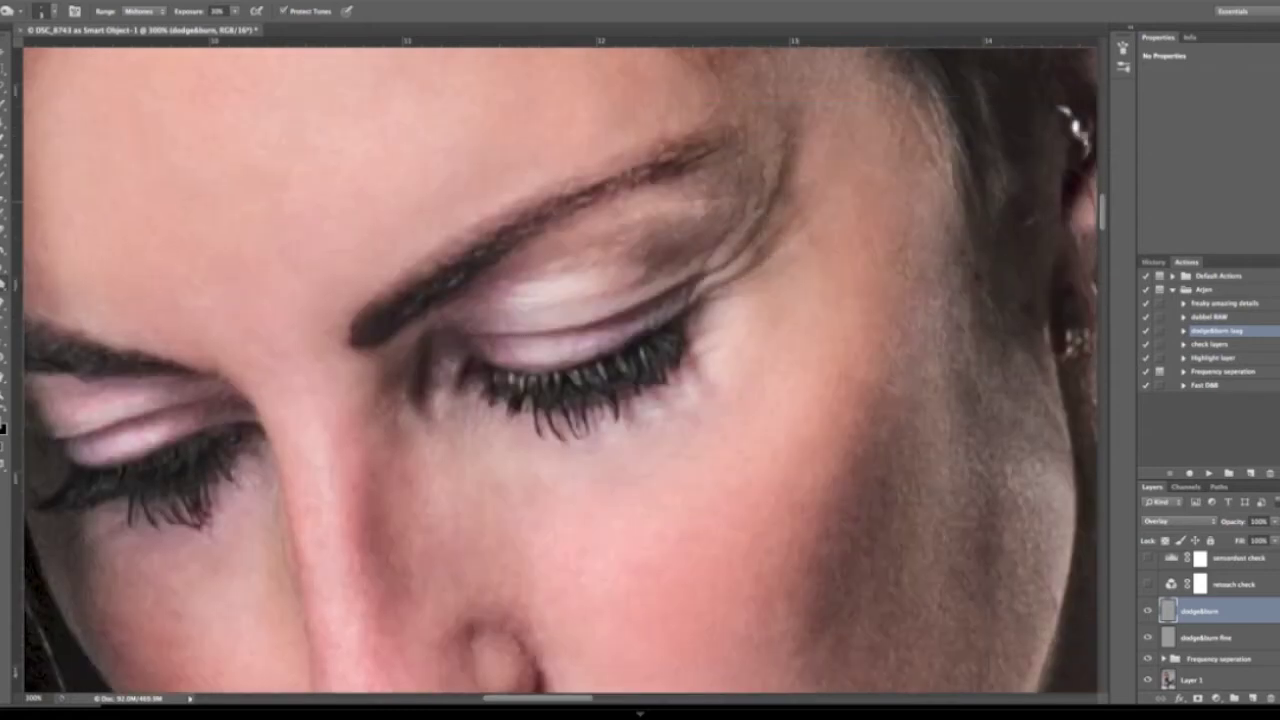
- Compare the whole upper body with the dodge&burn layer hidden and shown at 50% zoom
key(super+minus)
key(super+minus)
key(super+minus)
key(super+minus)
click(1146, 611)
click(1146, 611)
scroll(1140, 590, up, 1)
scroll(760, 330, down, 4)
- Dodge and burn the hair, chest, outfit and legs on the dodge&burn layer at 50% zoom
key(shift+o)
key(shift+o)
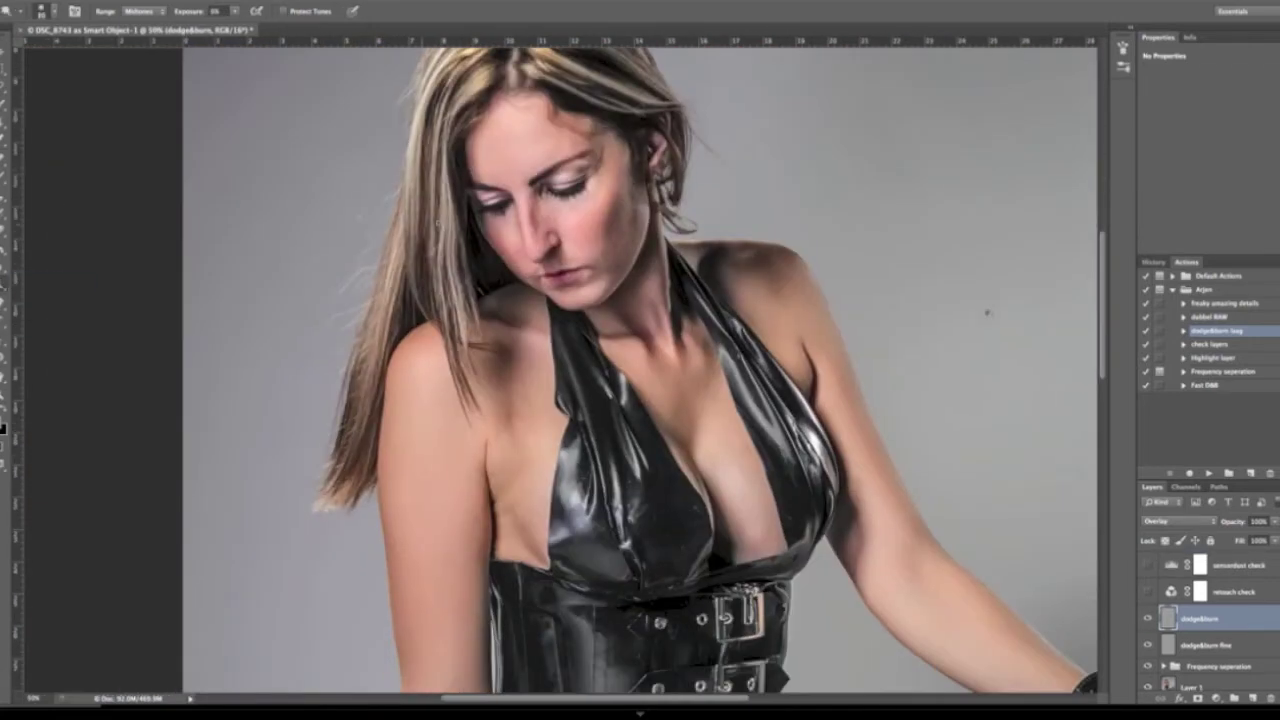
scroll(472, 116, up, 2)
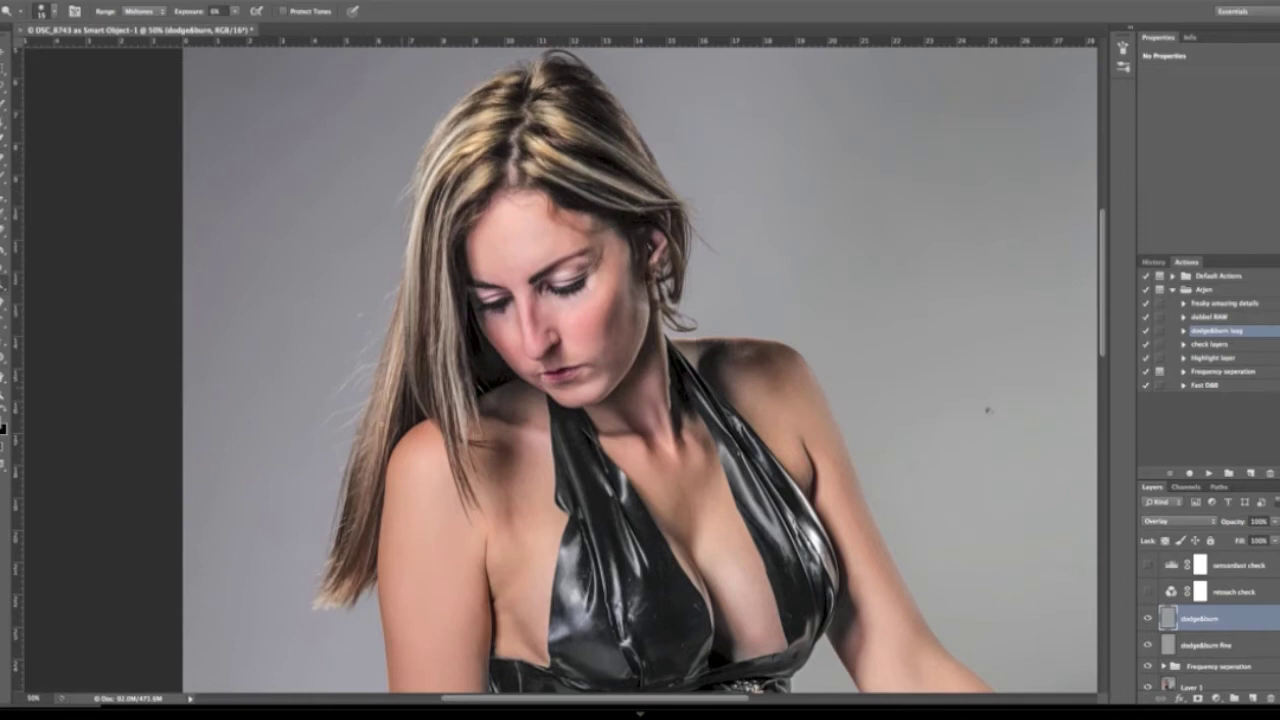
scroll(397, 381, down, 3)
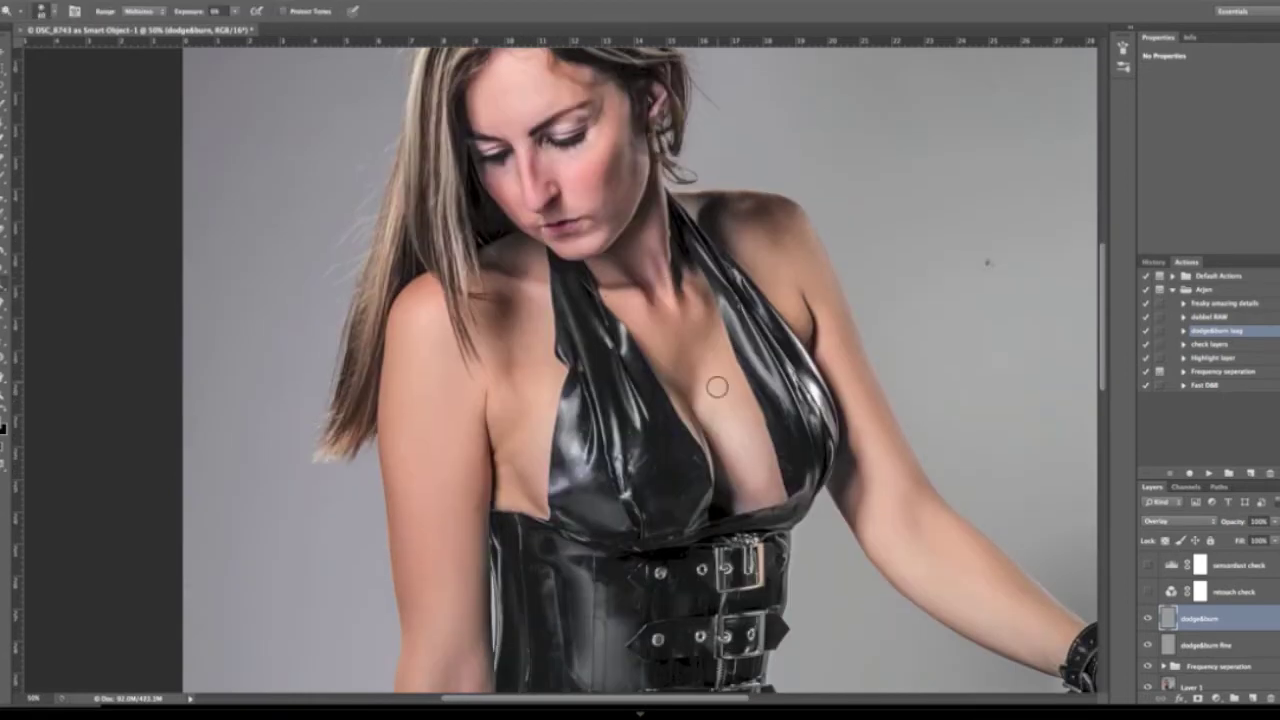
scroll(437, 420, down, 10)
scroll(575, 273, down, 2)
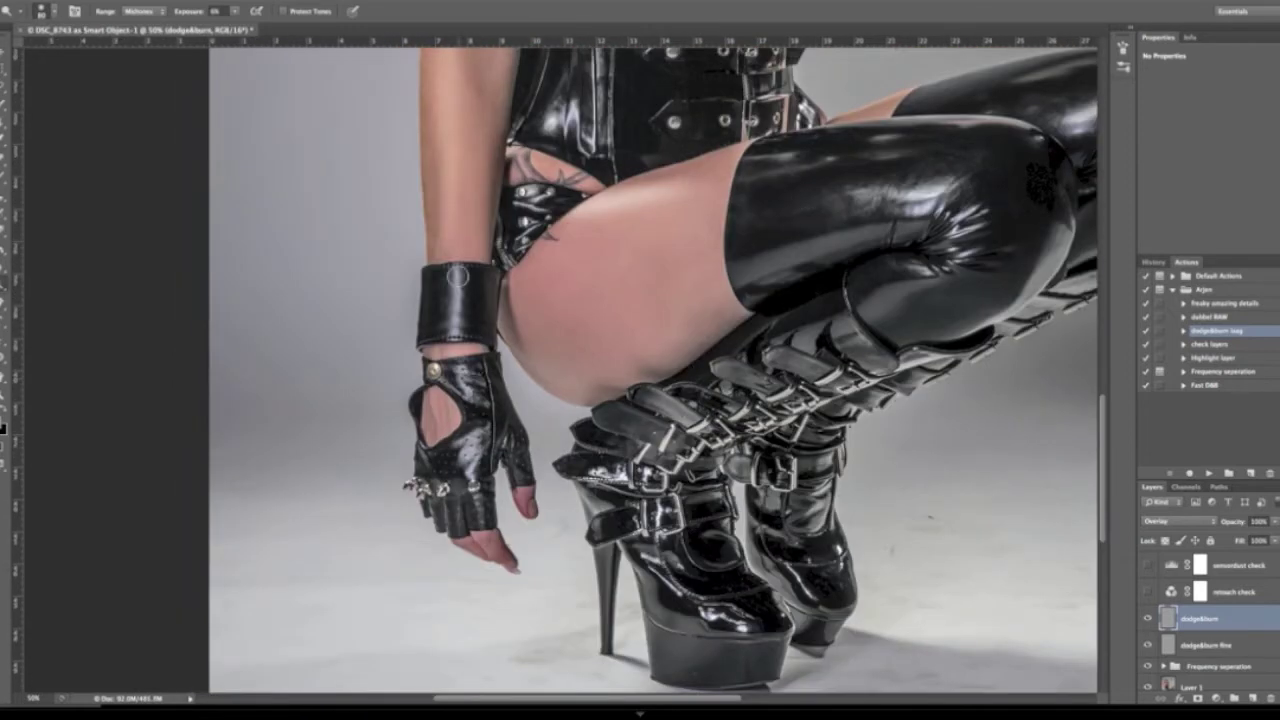
- Enlarge the brush to 100 and shape the light and shadow on the arms, thigh and stockings
key(bracketright)
key(bracketright)
key(bracketright)
key(bracketright)
key(bracketright)
key(bracketright)
key(bracketright)
scroll(700, 370, up, 10)
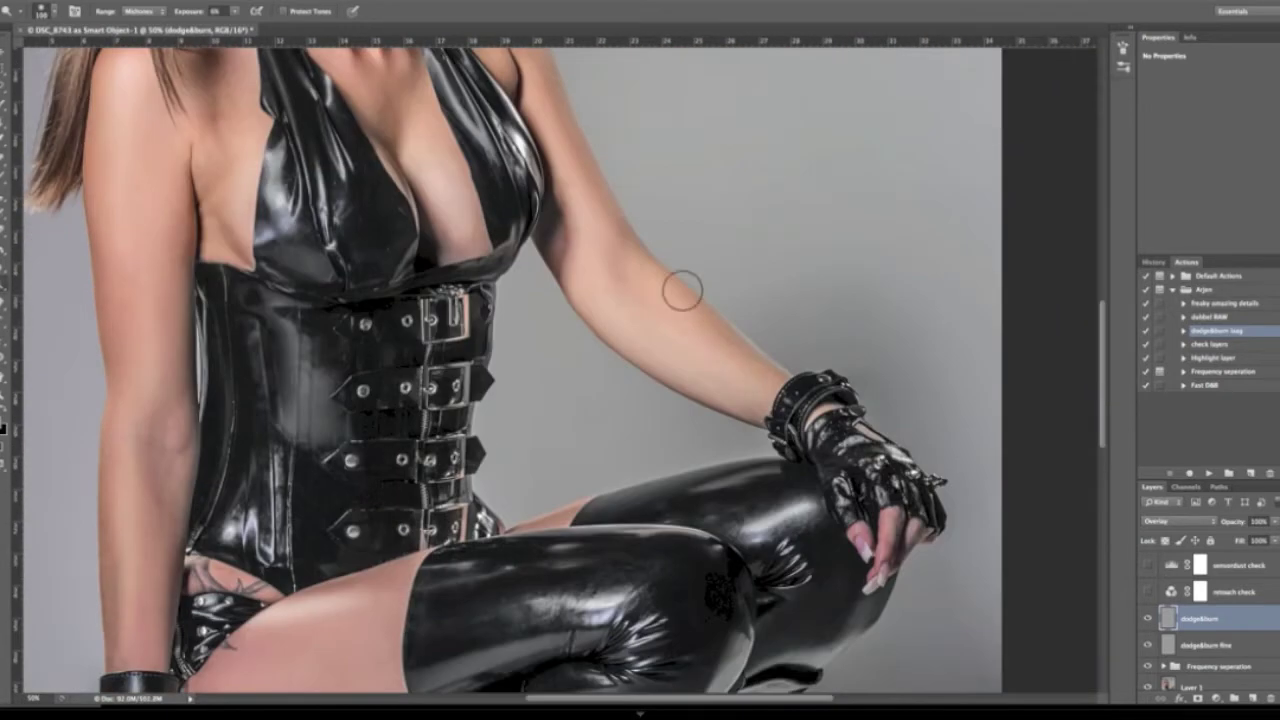
key(ctrl+minus)
key(ctrl+minus)
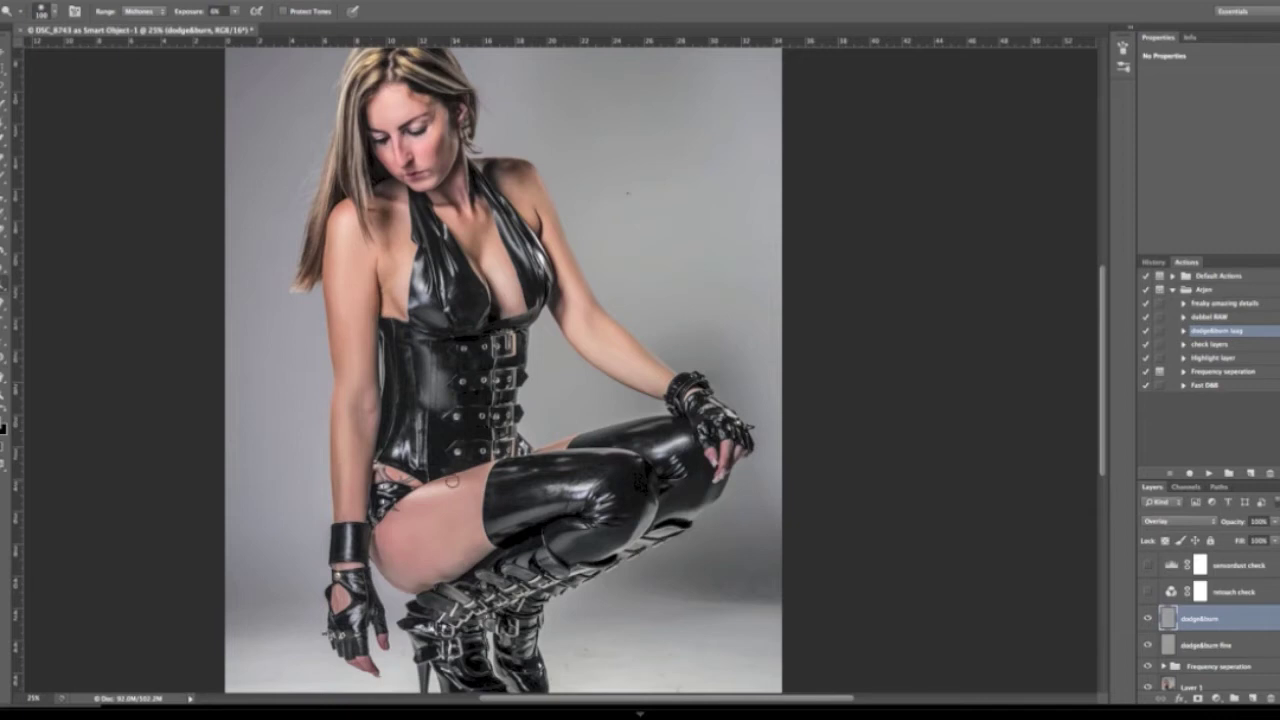
- Stamp all visible layers into a new merged layer and open it in Liquify, framed on the shoulders
key(super+alt+shift+e)
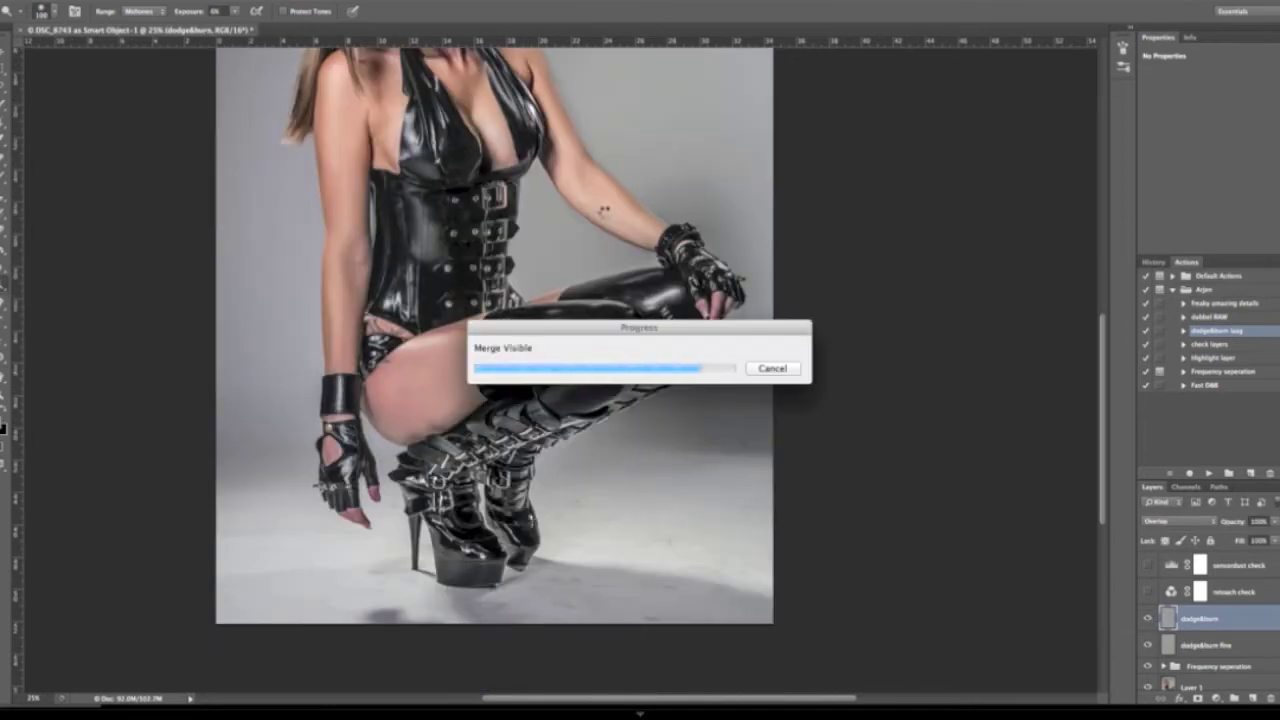
key(super+shift+x)
key(super+plus)
scroll(343, 108, up, 10)
- Freeze the halter strap and the background edge beside the upper arm, and nudge the armpit contour with Forward Warp
key(f)
mouse_move(279, 193)
mouse_down()
mouse_move(418, 390)
mouse_move(248, 140)
mouse_up()
drag(340, 72, 506, 432)
key(w)
drag(384, 276, 414, 247)
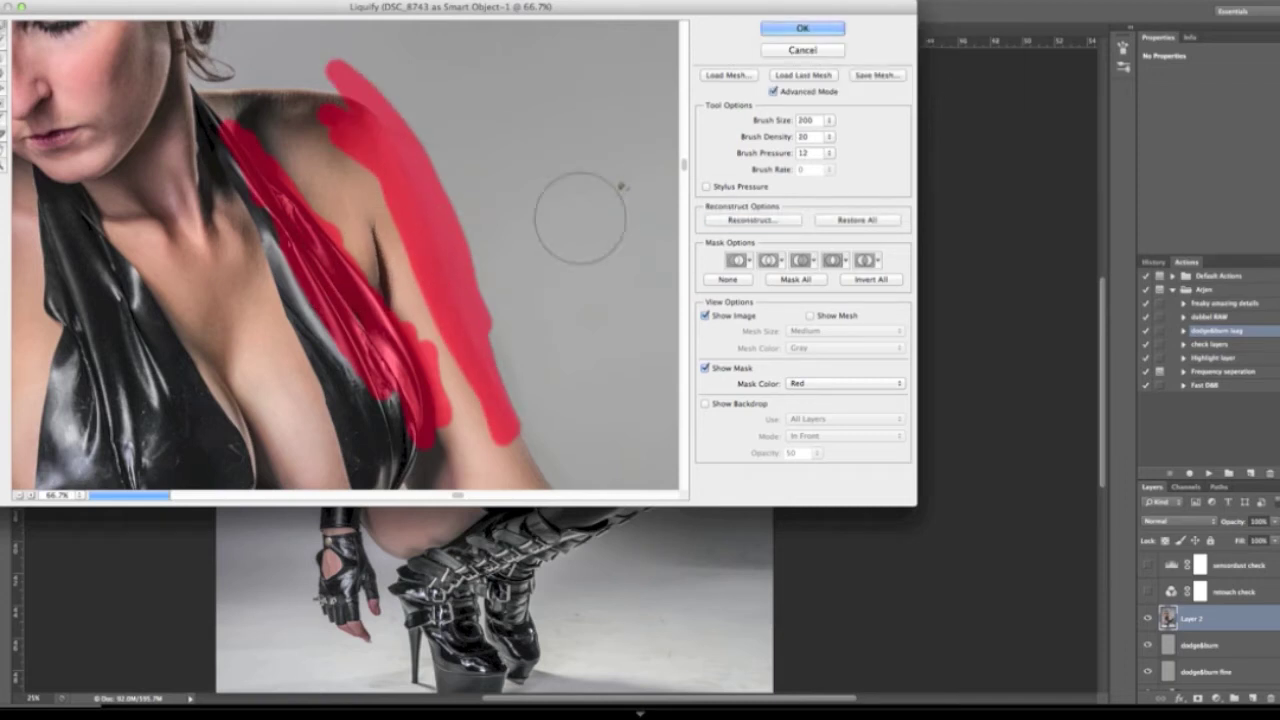
- Reshape the jaw and chin area in Liquify with a brush size of 150 and apply the filter
scroll(578, 222, down, 8)
scroll(574, 224, left, 10)
scroll(330, 270, right, 15)
scroll(326, 284, left, 12)
scroll(335, 310, up, 8)
key(bracketleft)
key(bracketleft)
key(bracketleft)
key(bracketleft)
key(bracketleft)
key(bracketleft)
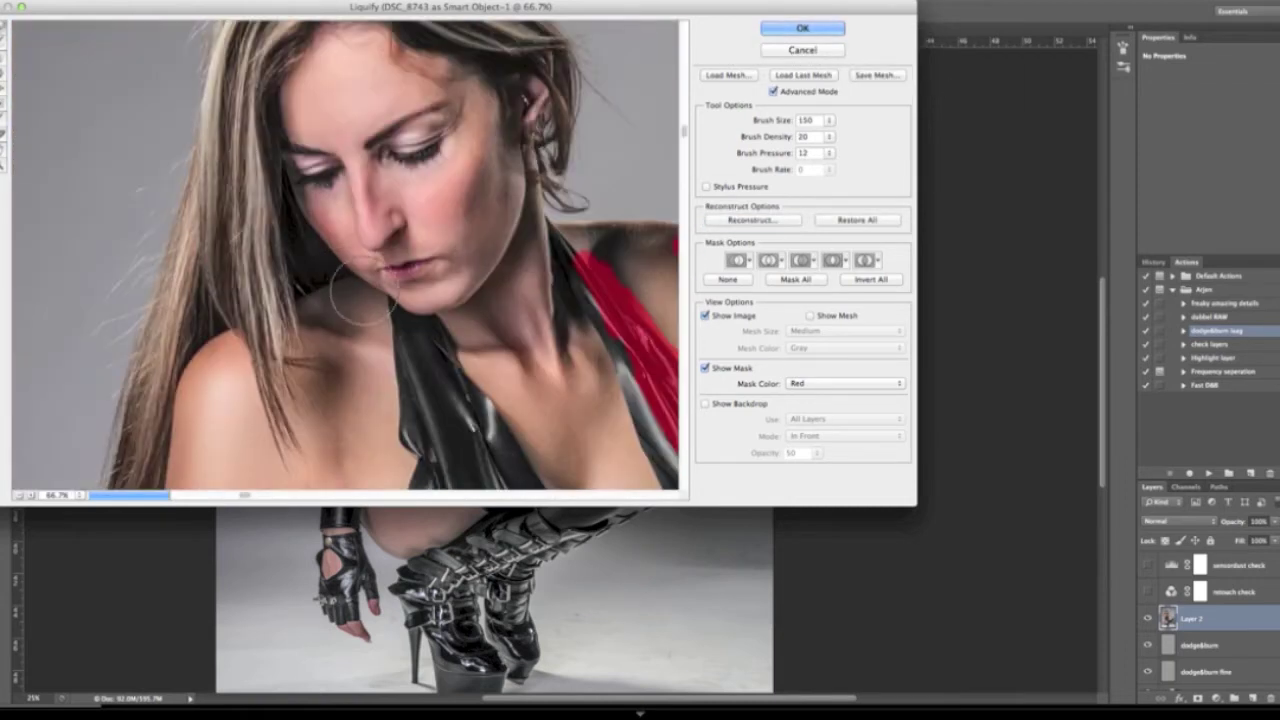
key(bracketright)
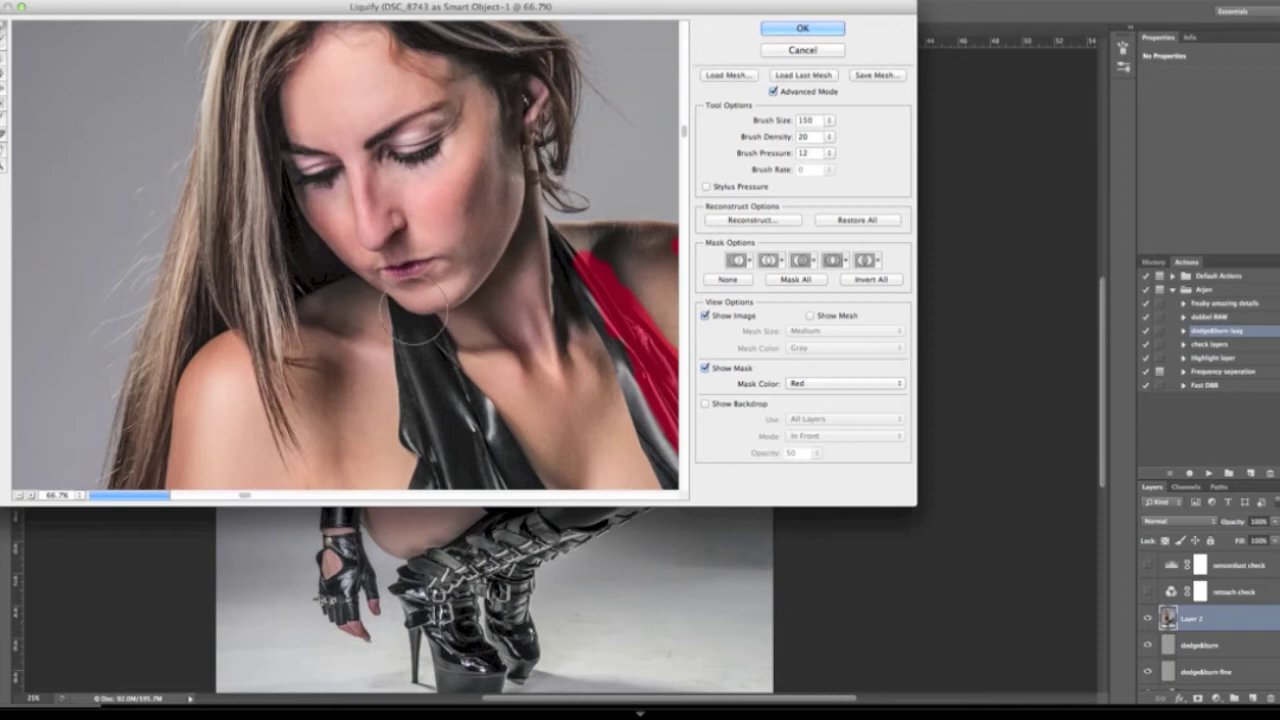
click(3, 88)
key(Return)
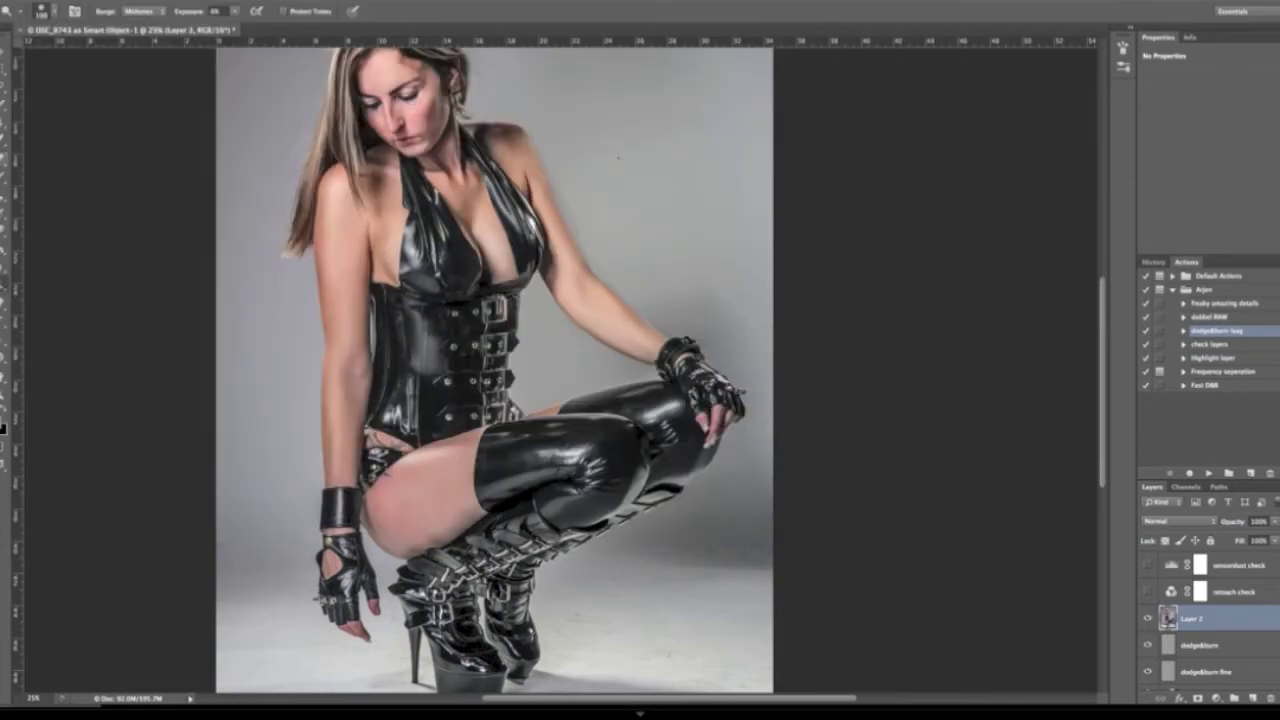
- Select the boots and lower legs on the merged layer with the Quick Selection tool
scroll(618, 158, down, 5)
key(w)
drag(440, 476, 458, 452)
key(super+plus)
key(super+plus)
key(super+plus)
scroll(560, 370, down, 8)
drag(600, 186, 700, 122)
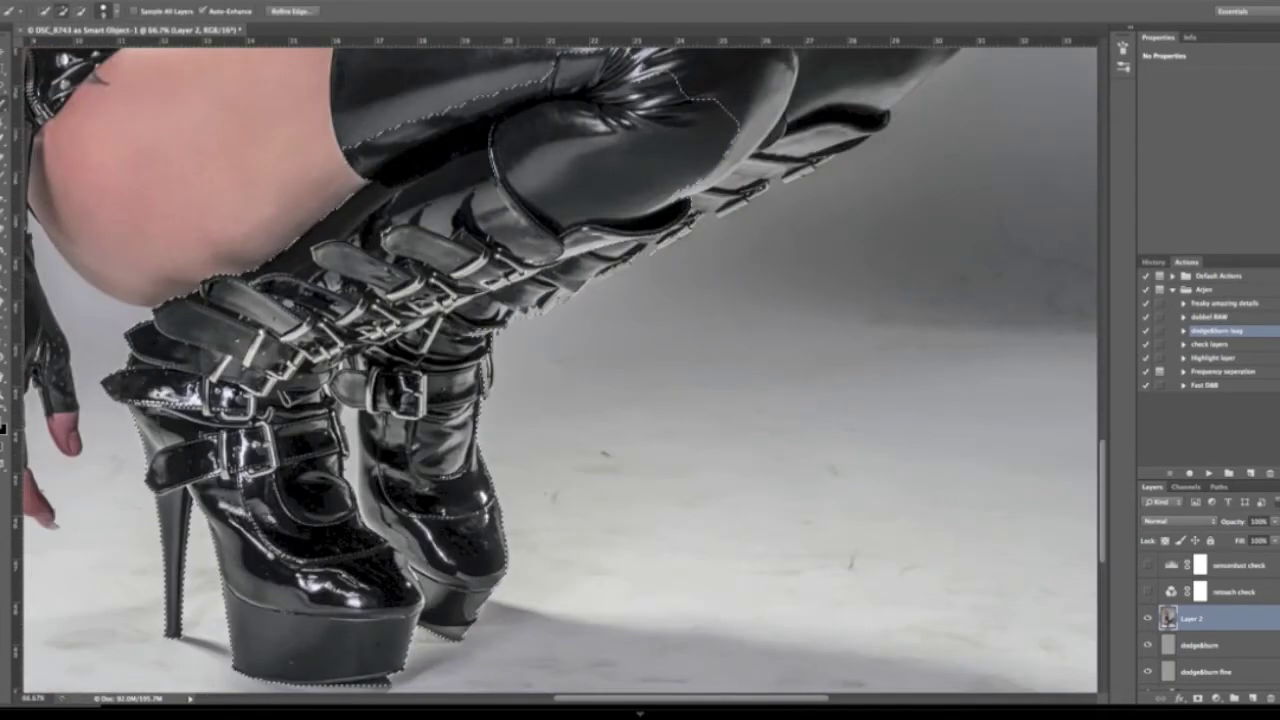
- Extend the selection over both latex stockings, the knees and the gloved hand resting on them
drag(640, 230, 458, 393)
drag(440, 150, 565, 175)
drag(726, 194, 700, 150)
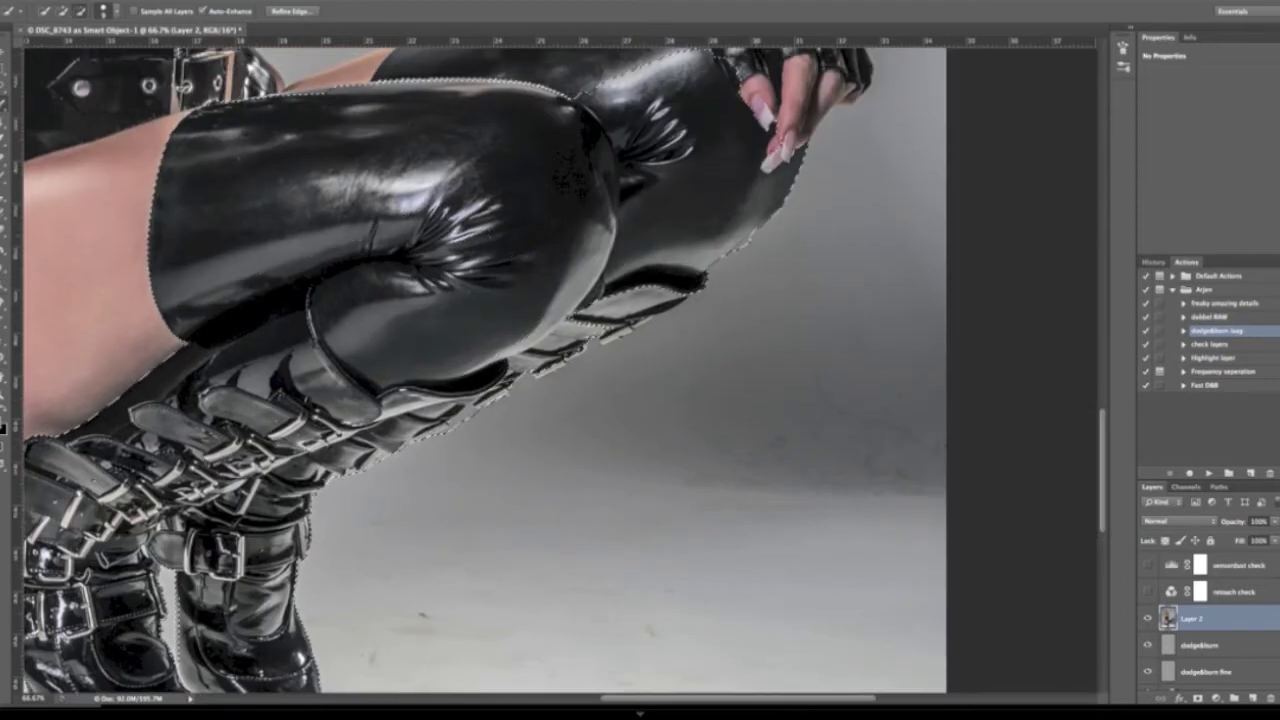
scroll(480, 370, up, 3)
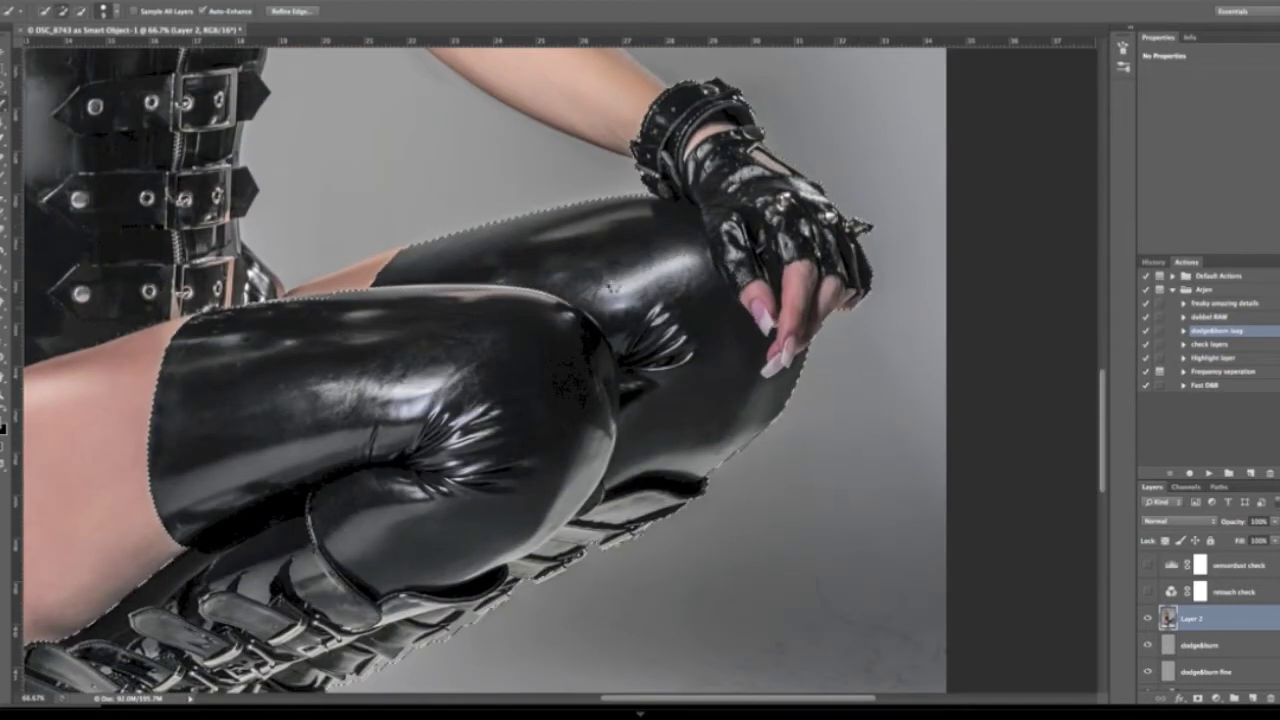
- Add the bare thigh, the hanging arm with its cuff and glove, and the corset up to the chest to the selection
scroll(560, 370, left, 5)
scroll(560, 370, down, 3)
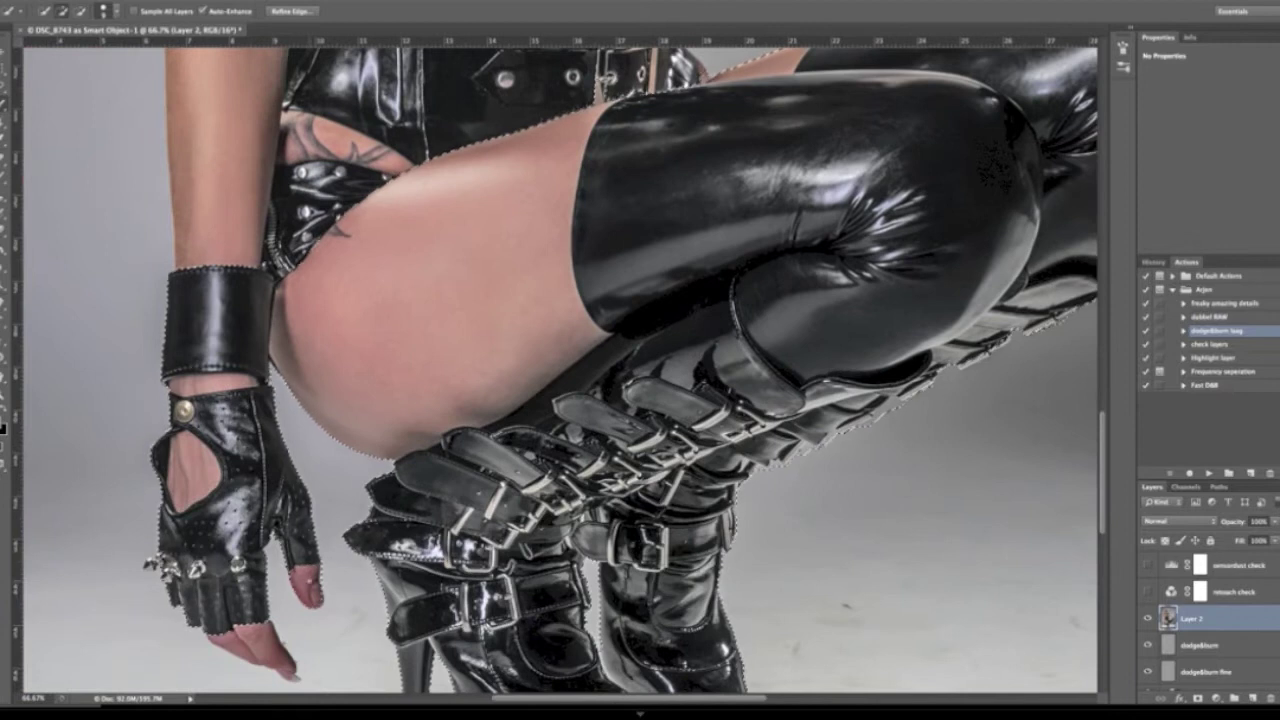
scroll(560, 370, down, 2)
scroll(560, 370, up, 4)
scroll(560, 370, up, 3)
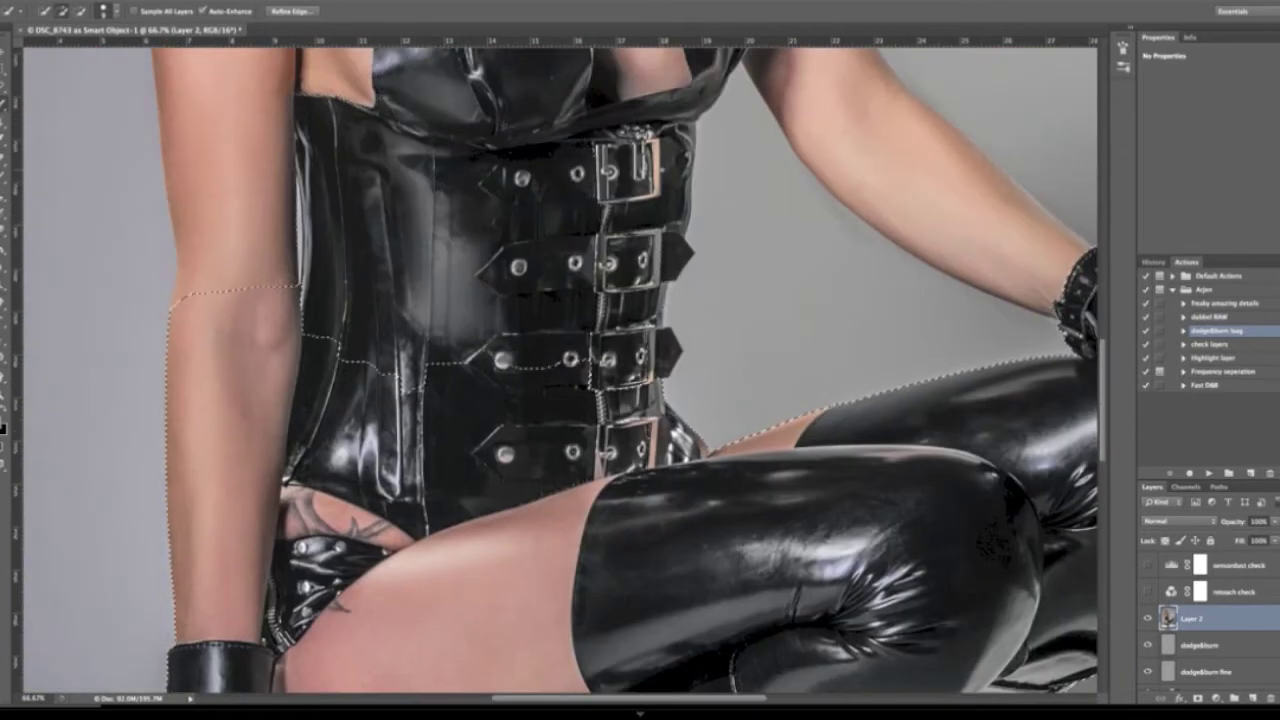
scroll(560, 370, up, 3)
scroll(560, 370, up, 3)
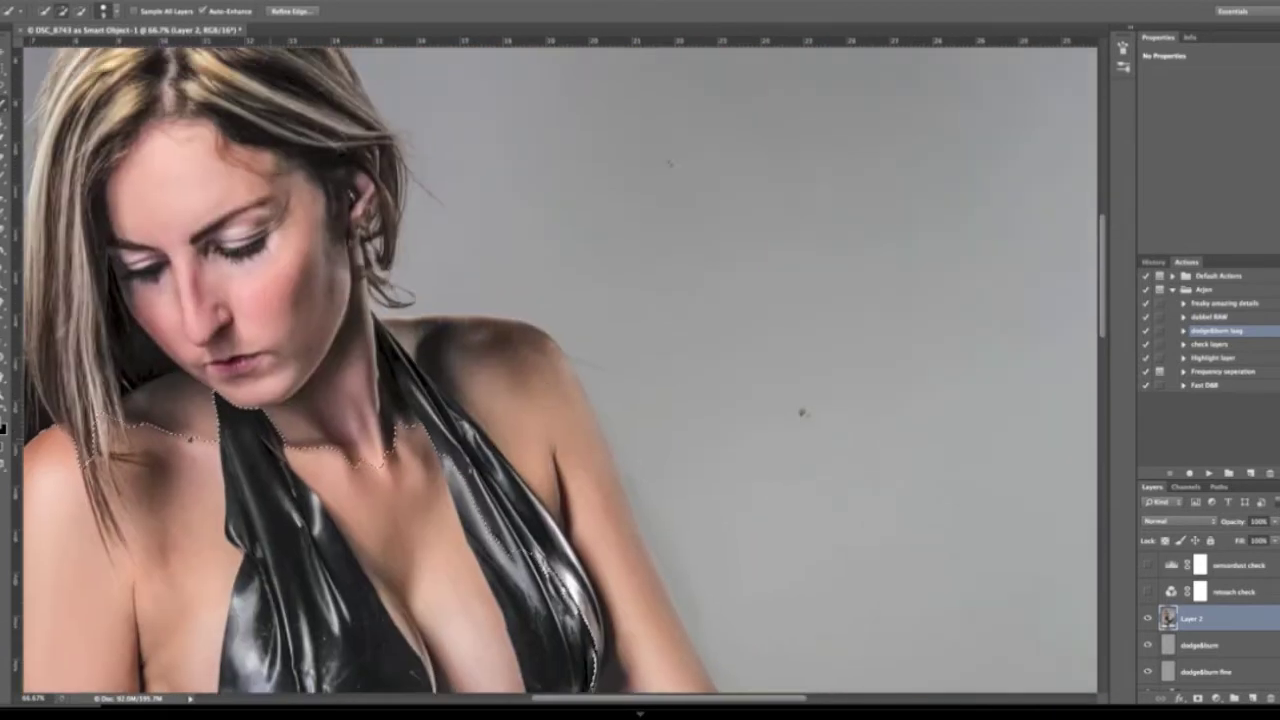
- Add the face, neck, shoulder and outer upper arm to the selection
key(m)
key(w)
drag(570, 470, 191, 185)
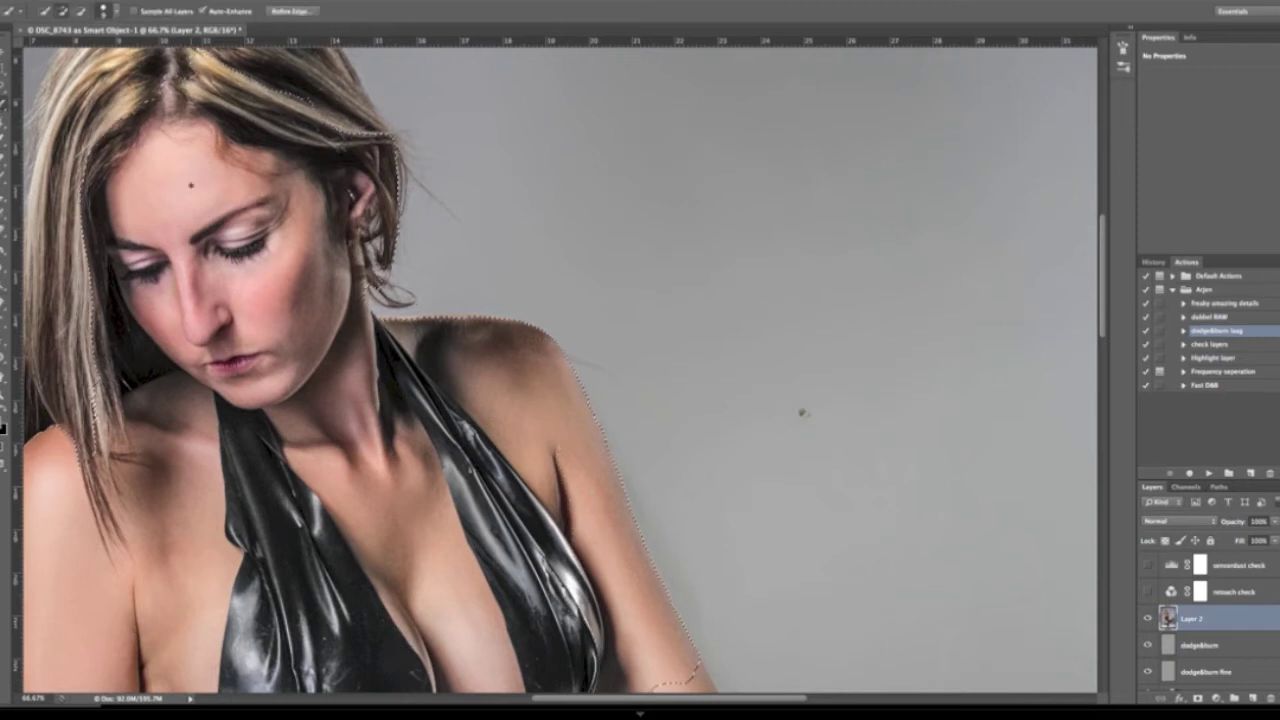
- Add the long hair and the bent forearm so the selection outlines the whole figure
scroll(560, 370, down, 3)
scroll(560, 370, up, 2)
scroll(560, 370, left, 3)
scroll(560, 370, up, 3)
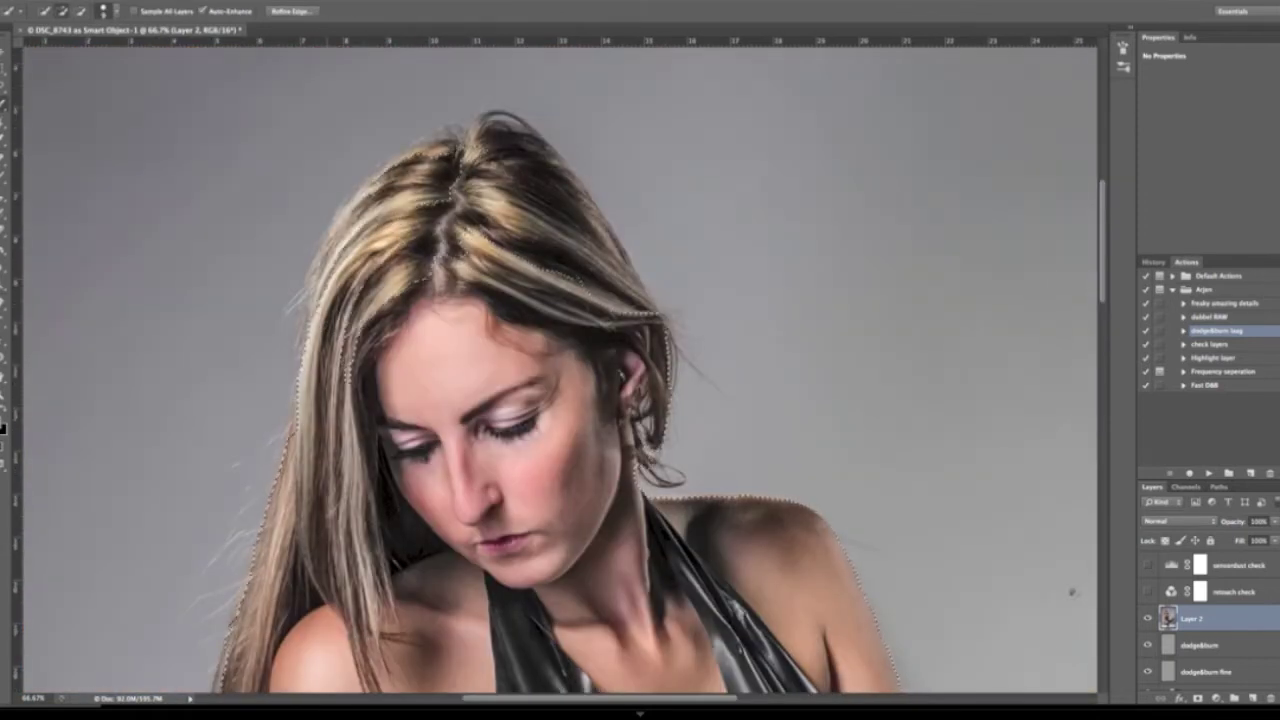
scroll(560, 370, down, 3)
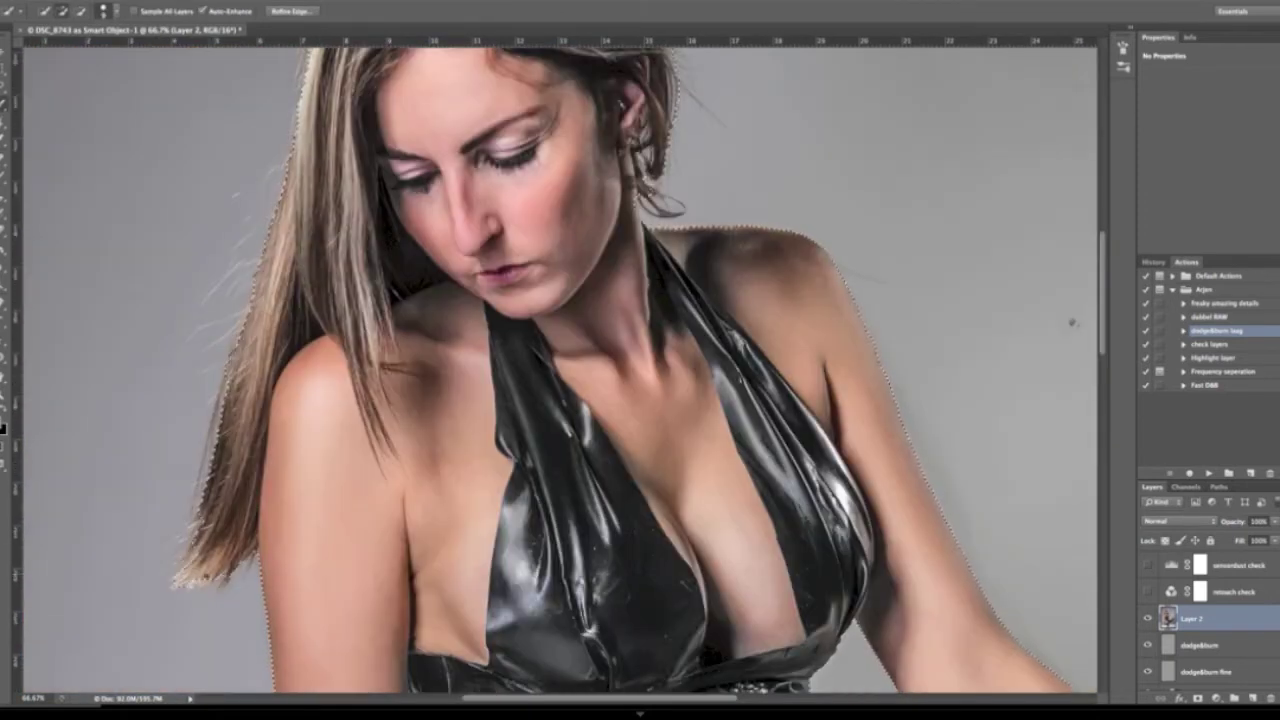
scroll(560, 370, down, 5)
scroll(560, 370, right, 4)
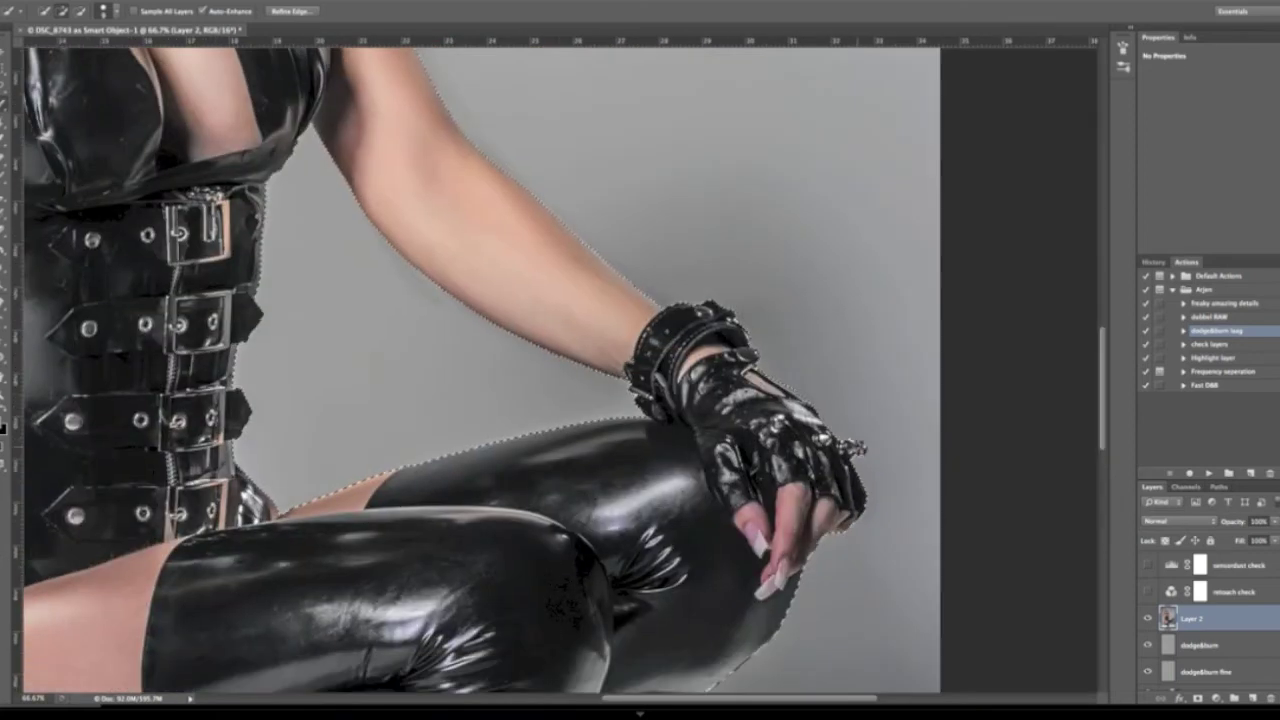
- Refine the selection's edge around the hair beside the ear and along the long strands, and mask the figure over a black layer
scroll(560, 370, down, 3)
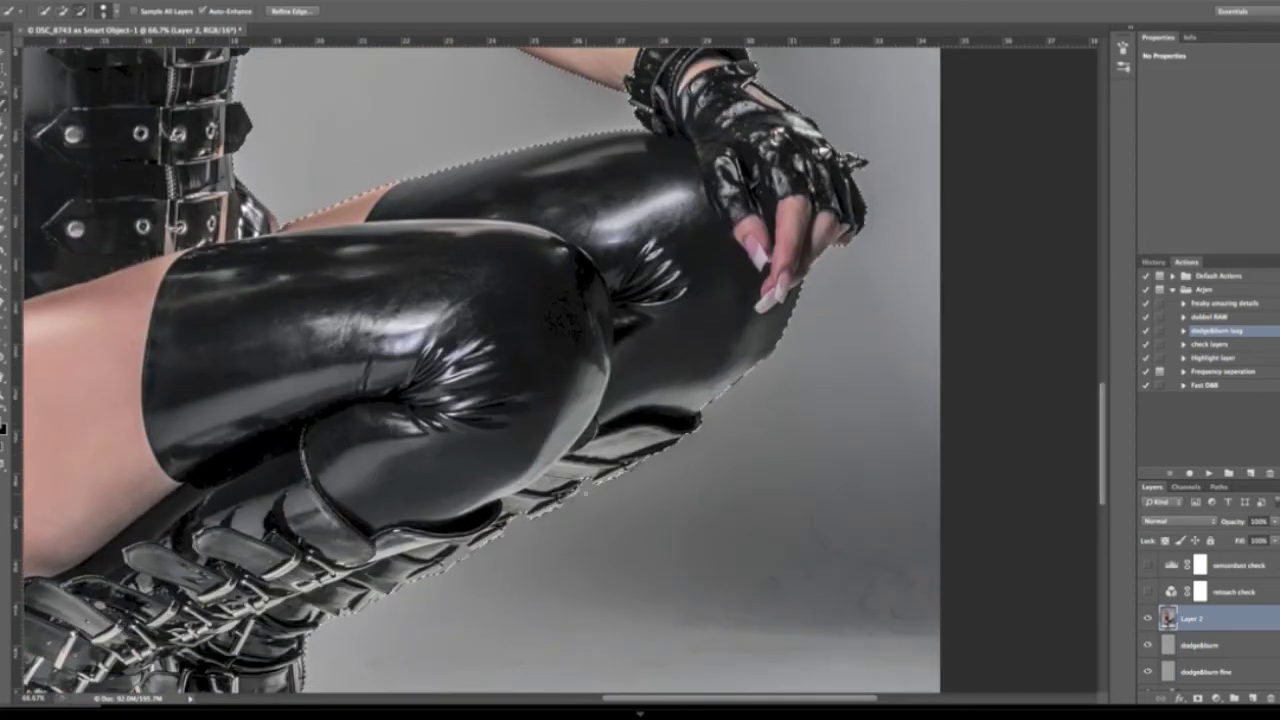
drag(466, 563, 583, 465)
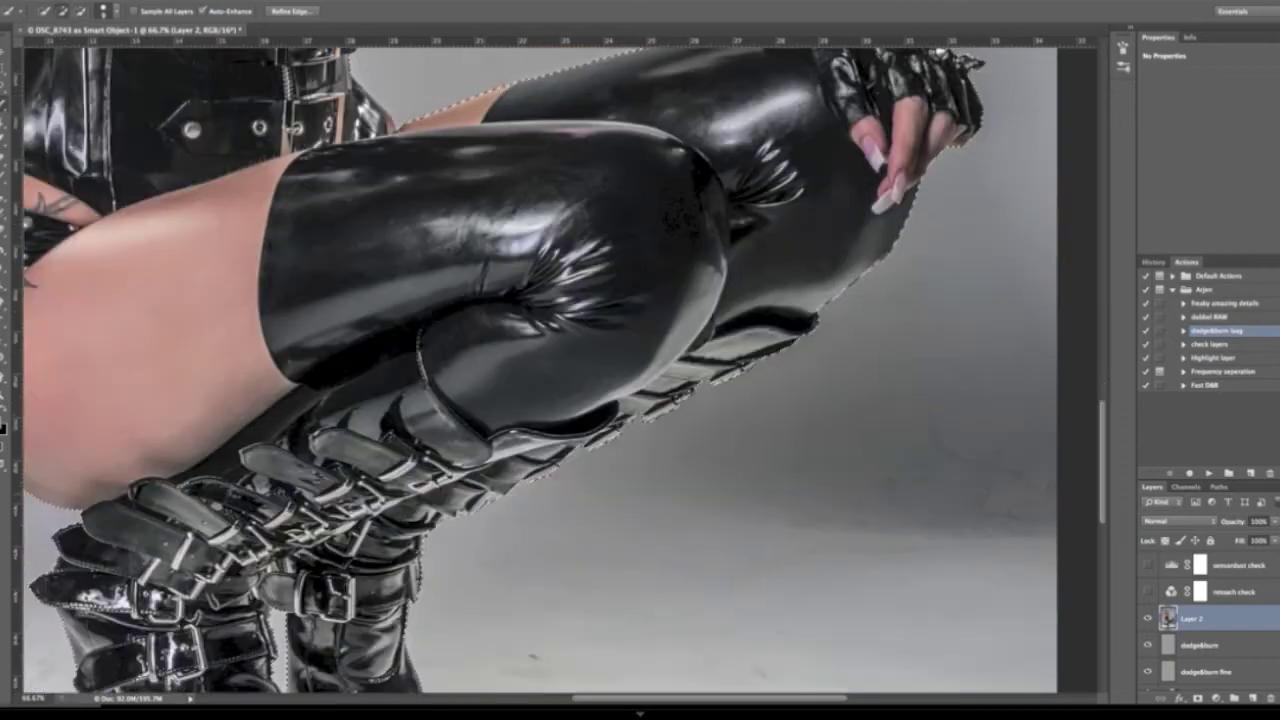
drag(466, 563, 679, 381)
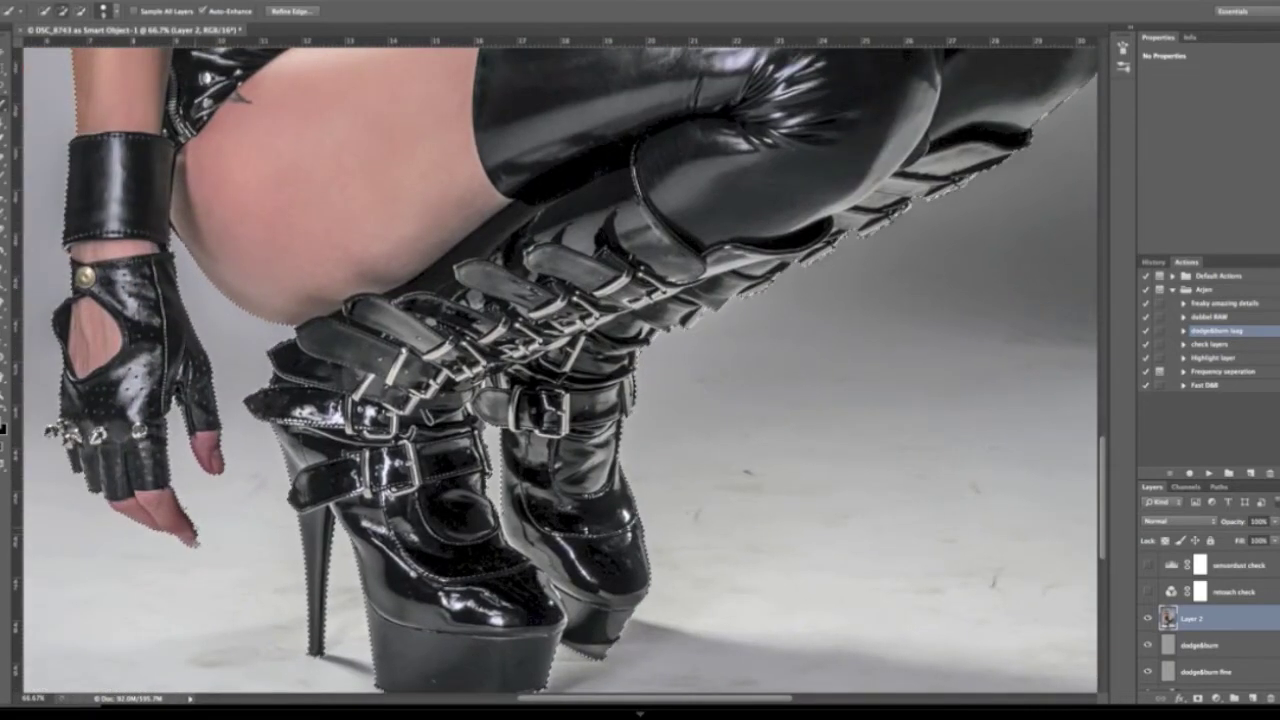
scroll(471, 562, up, 8)
click(291, 11)
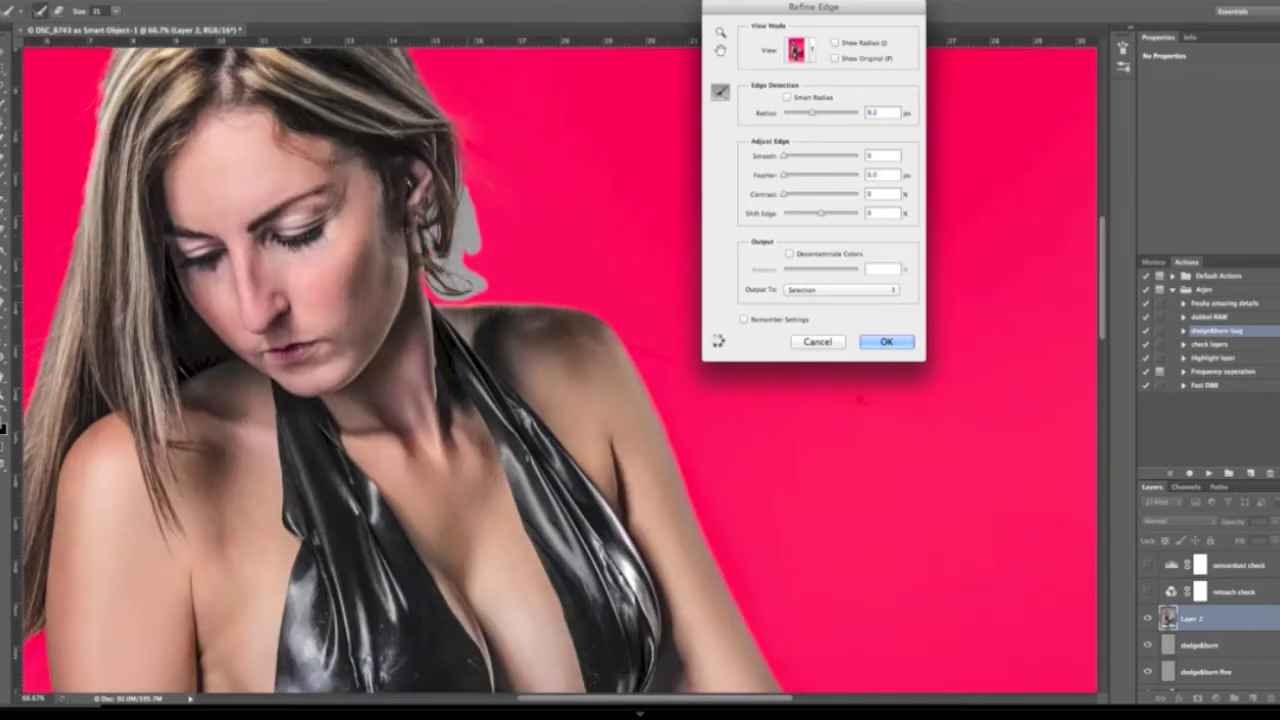
mouse_move(500, 207)
mouse_down()
mouse_move(466, 143)
mouse_move(570, 373)
mouse_up()
mouse_move(527, 295)
mouse_down()
mouse_move(238, 208)
mouse_move(134, 566)
mouse_up()
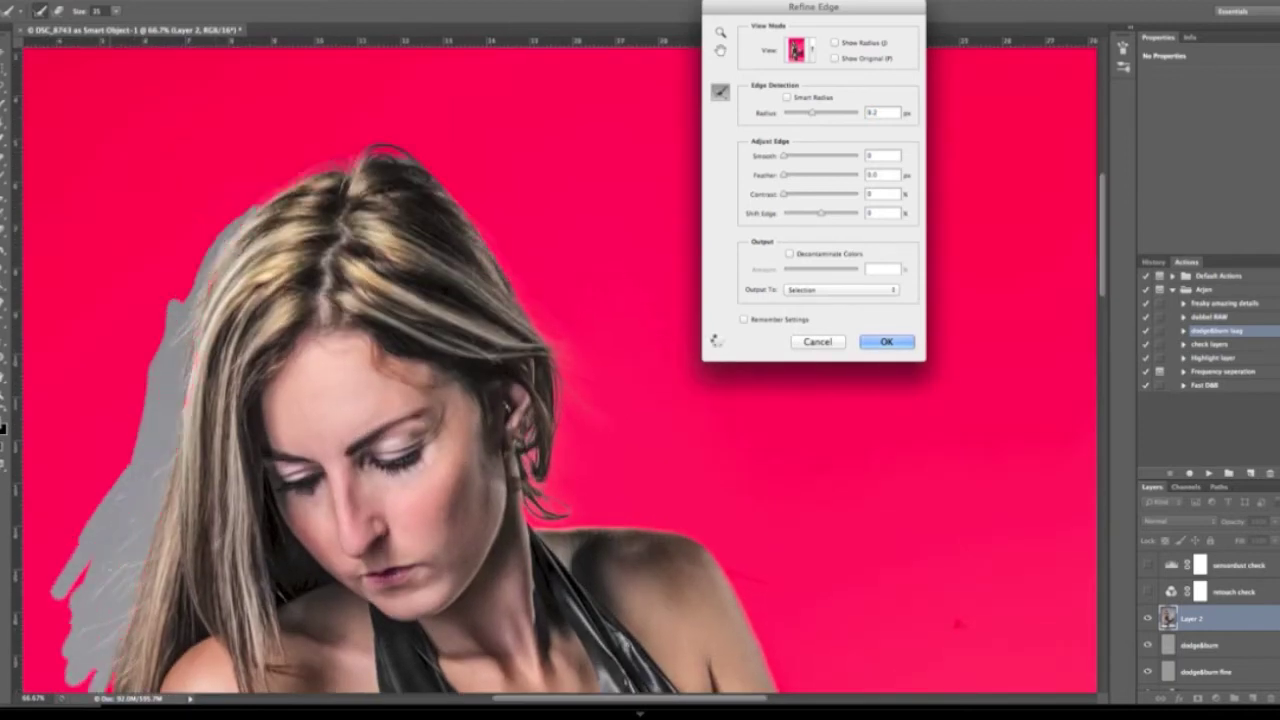
scroll(540, 600, down, 10)
scroll(540, 600, down, 10)
scroll(540, 600, down, 5)
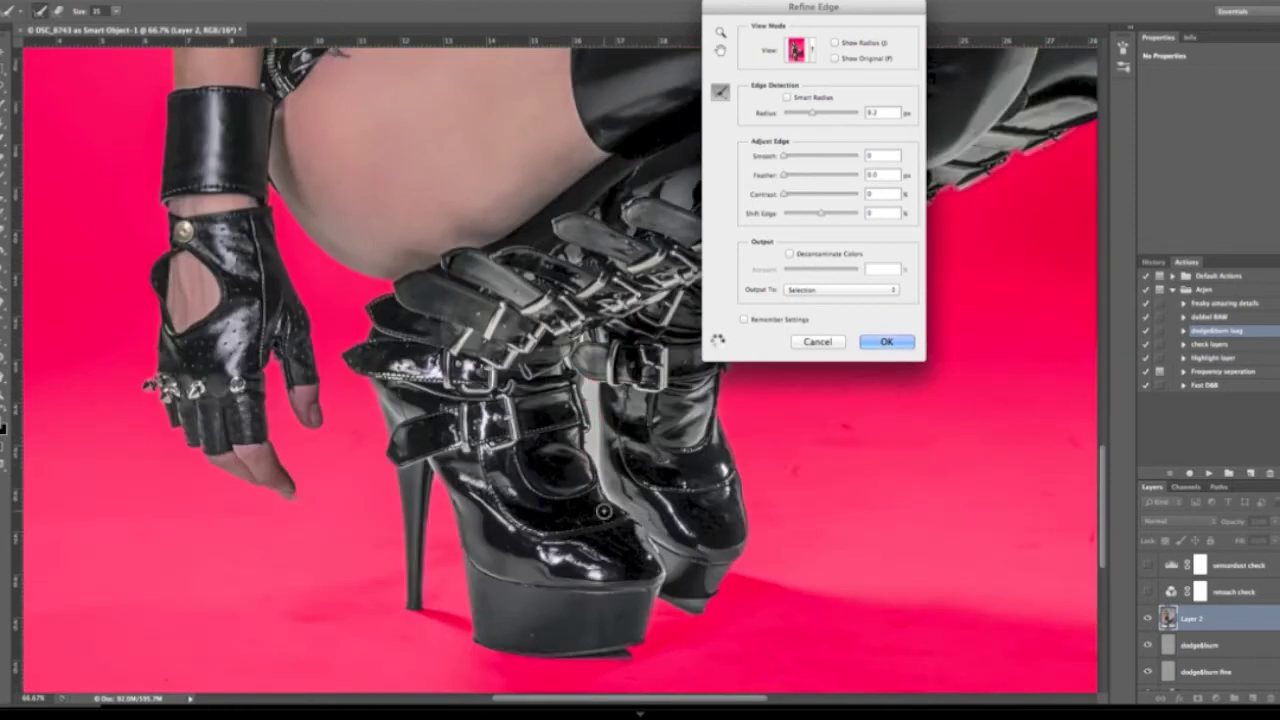
click(886, 341)
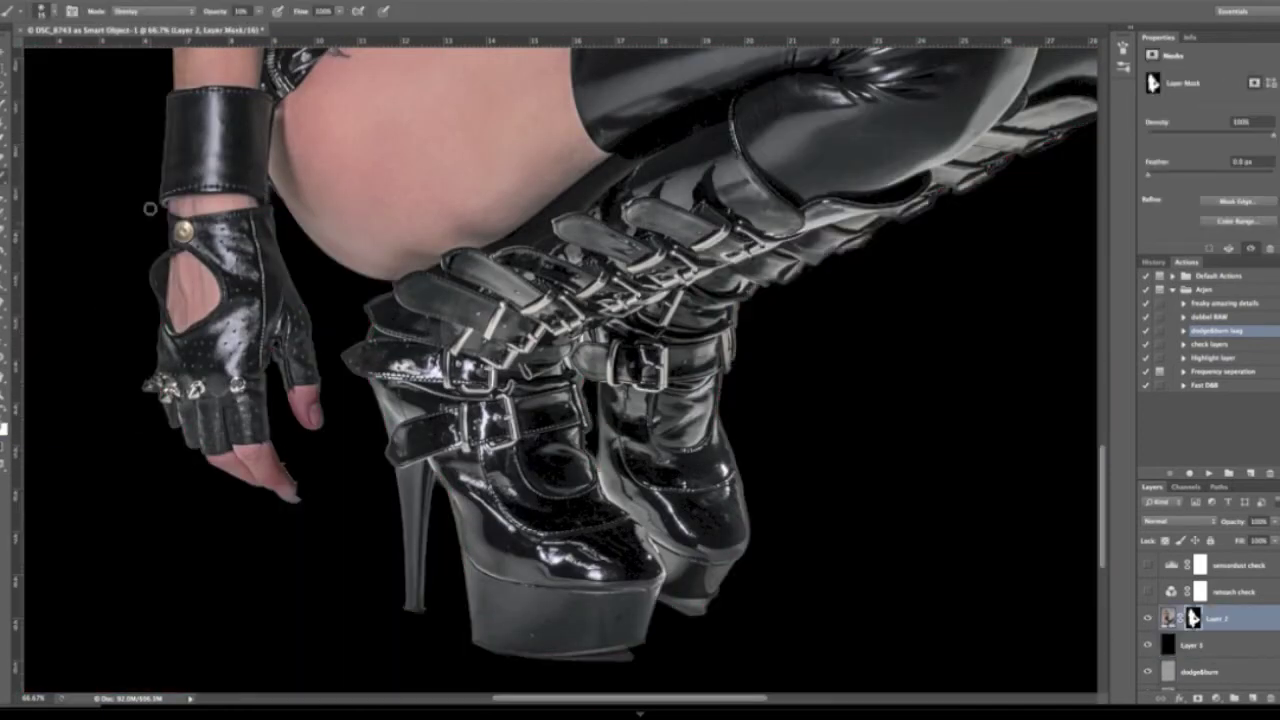
- Clean up the mask around the head and long hair with the brush in Overlay mode at 10% and 20% opacity
scroll(200, 230, up, 10)
scroll(218, 205, up, 5)
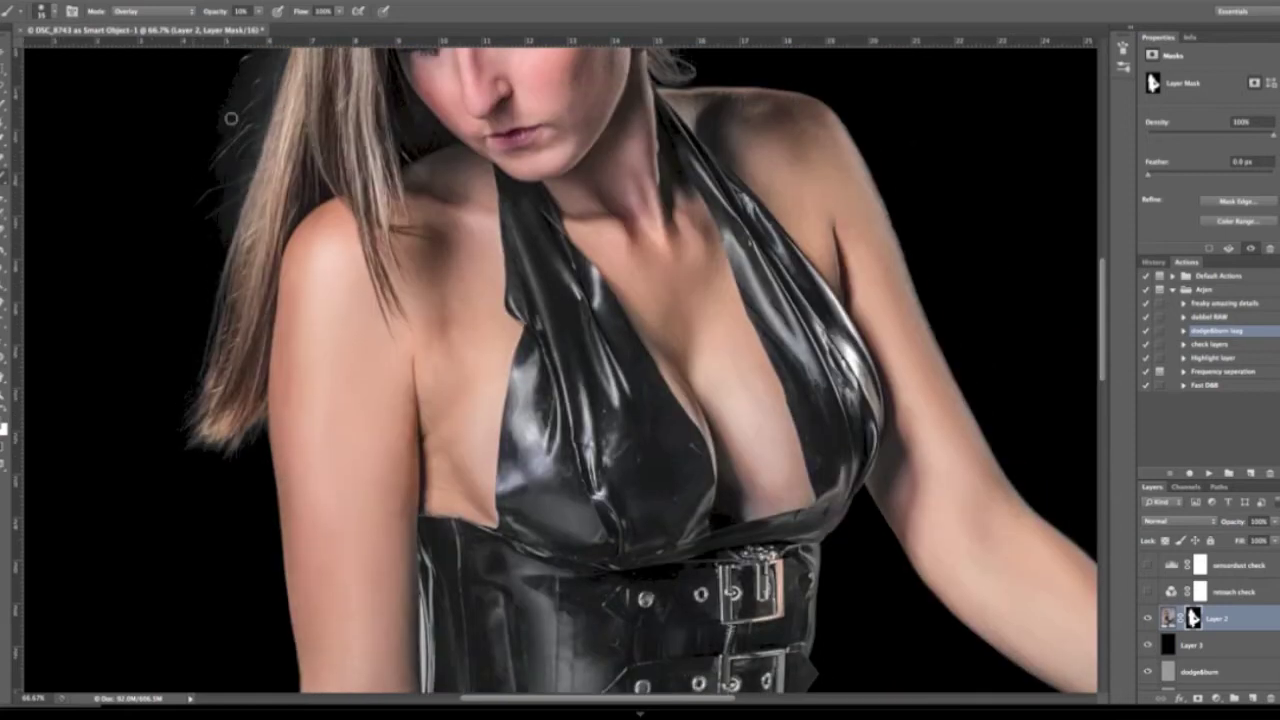
scroll(289, 316, up, 7)
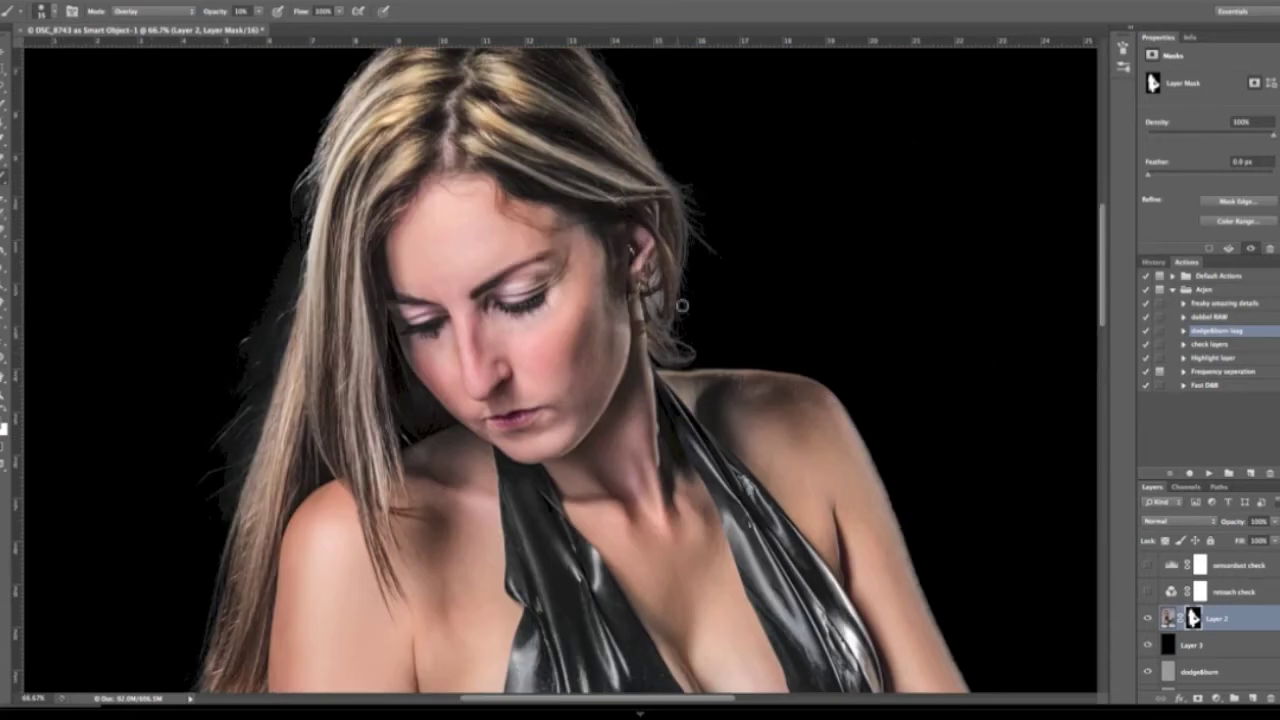
scroll(665, 167, up, 5)
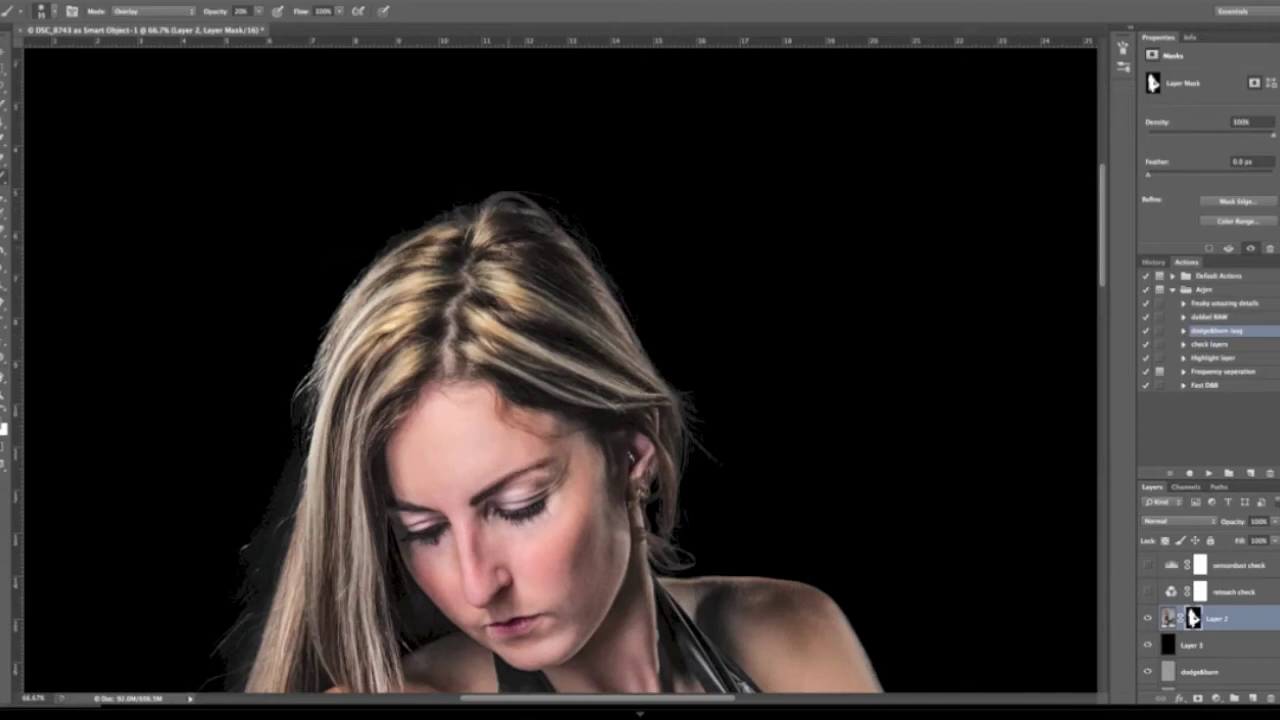
scroll(701, 380, down, 8)
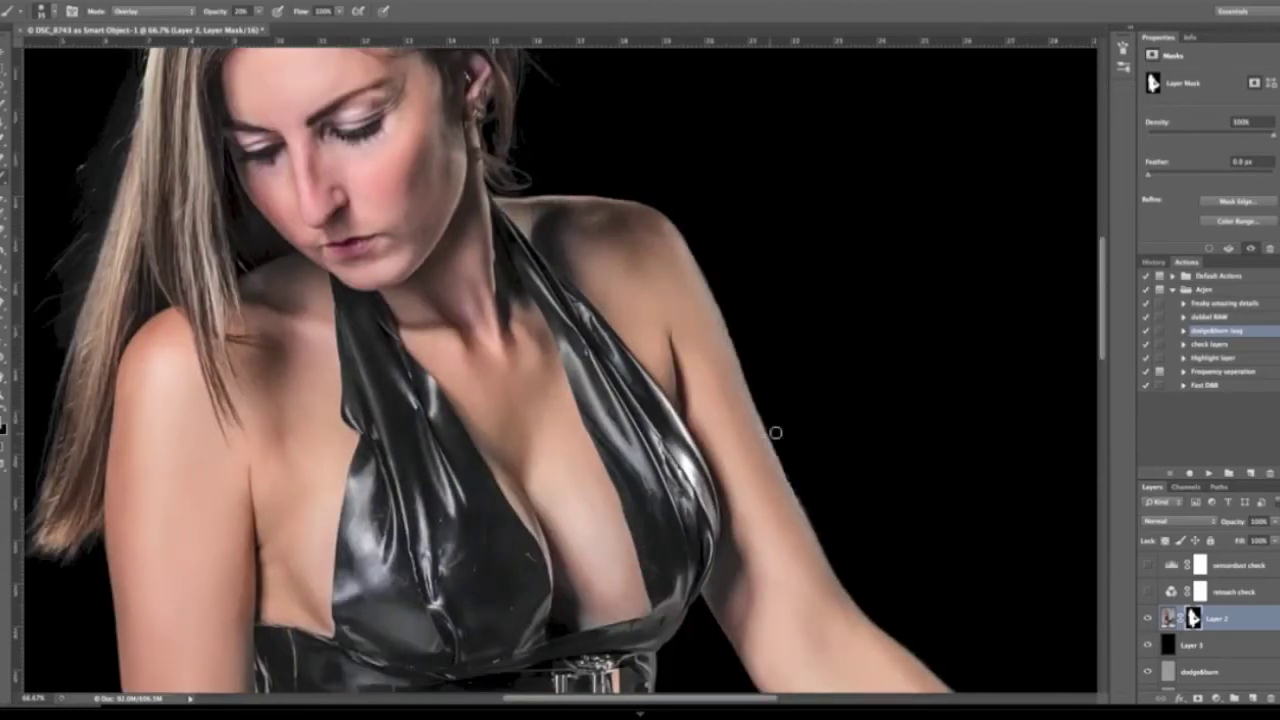
- Clean up the mask edge along the bent arm, knees and strapped lower legs in Overlay mode at up to 90% opacity
scroll(693, 262, down, 10)
scroll(820, 360, right, 8)
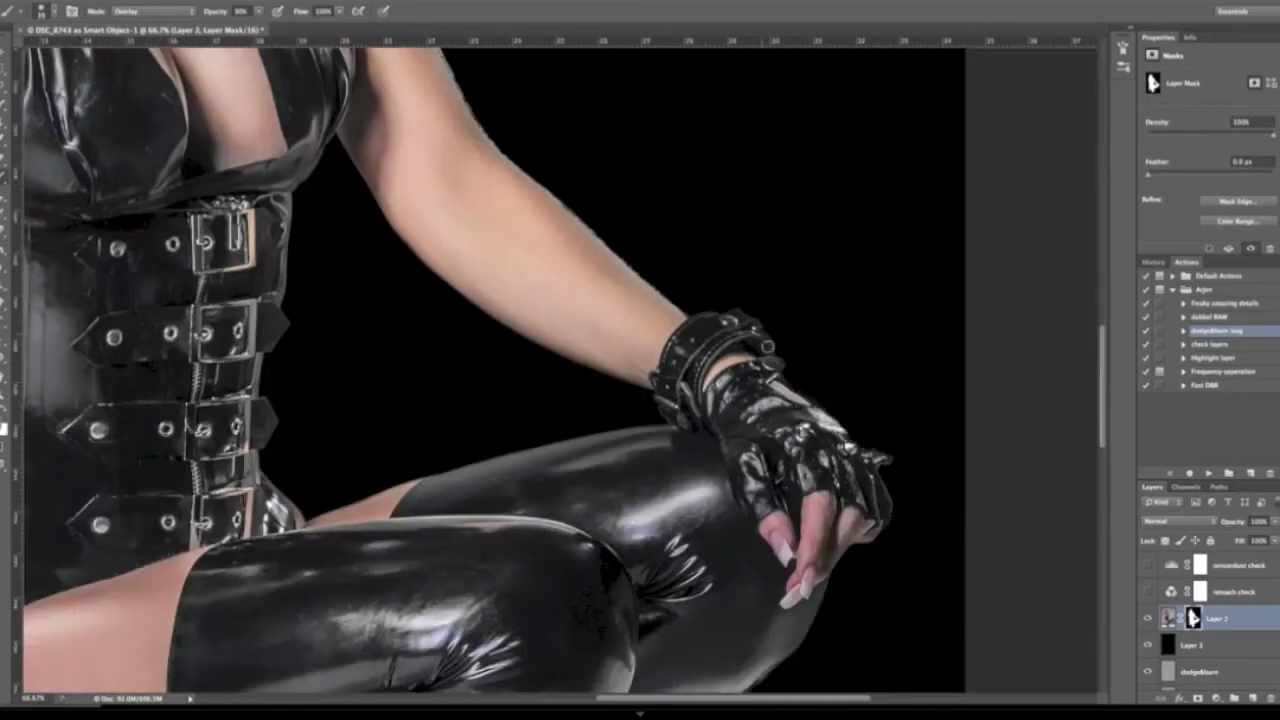
scroll(700, 300, up, 6)
scroll(713, 299, down, 15)
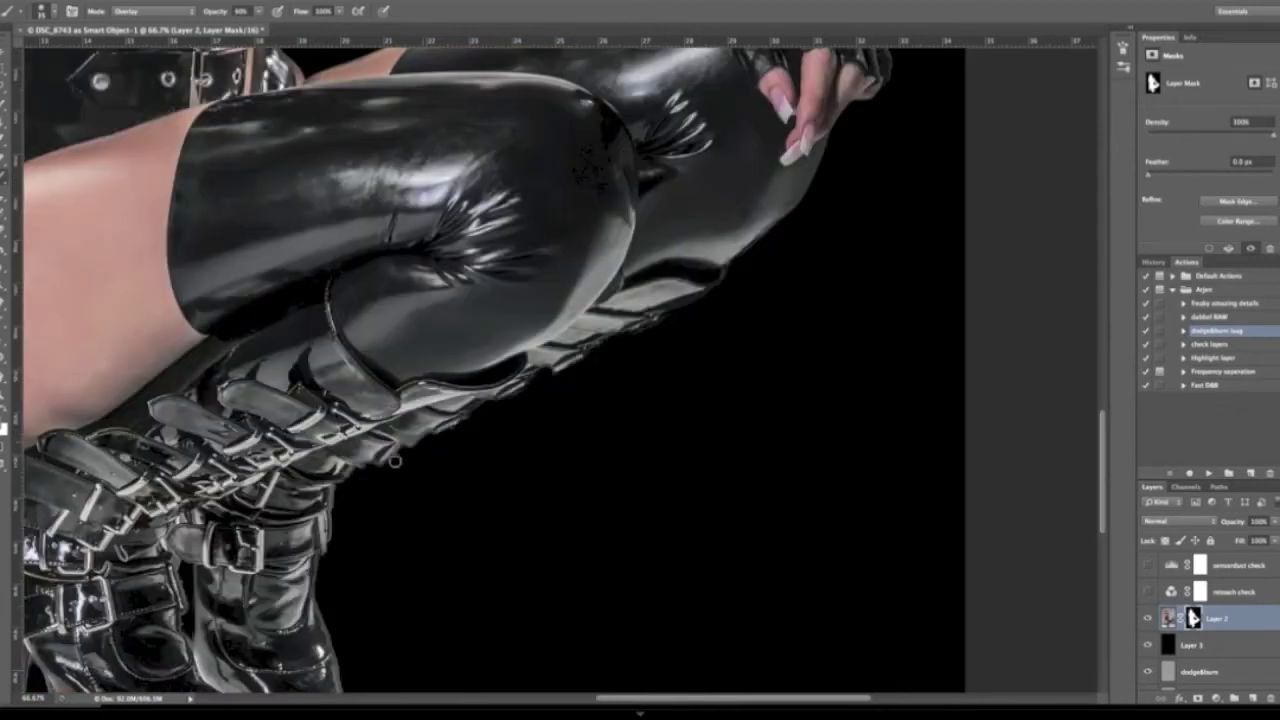
scroll(395, 460, down, 8)
- Paint the bent arm's outer edge back into the mask with a larger Normal-mode brush at 100% opacity
key(shift+alt+n)
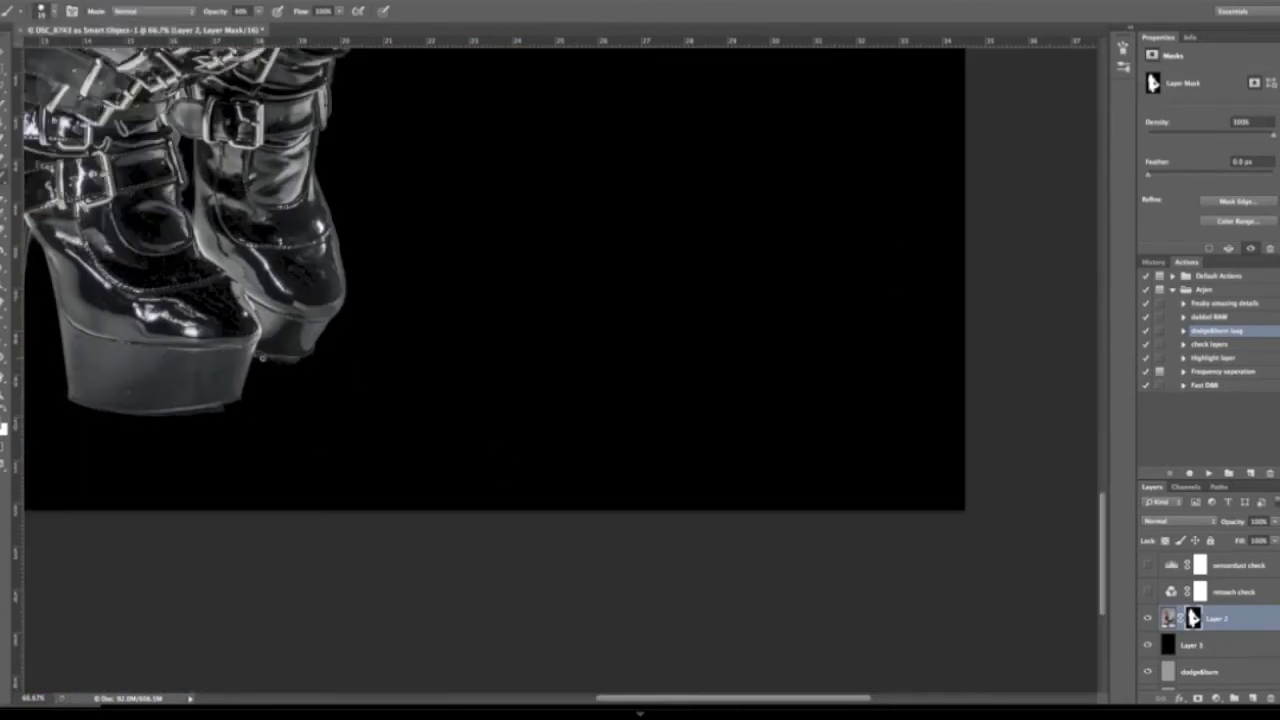
scroll(246, 363, up, 18)
key(x)
key(bracketright)
key(bracketright)
key(bracketright)
key(bracketright)
key(bracketright)
key(bracketright)
mouse_move(318, 226)
mouse_down()
mouse_move(444, 336)
mouse_move(264, 147)
mouse_up()
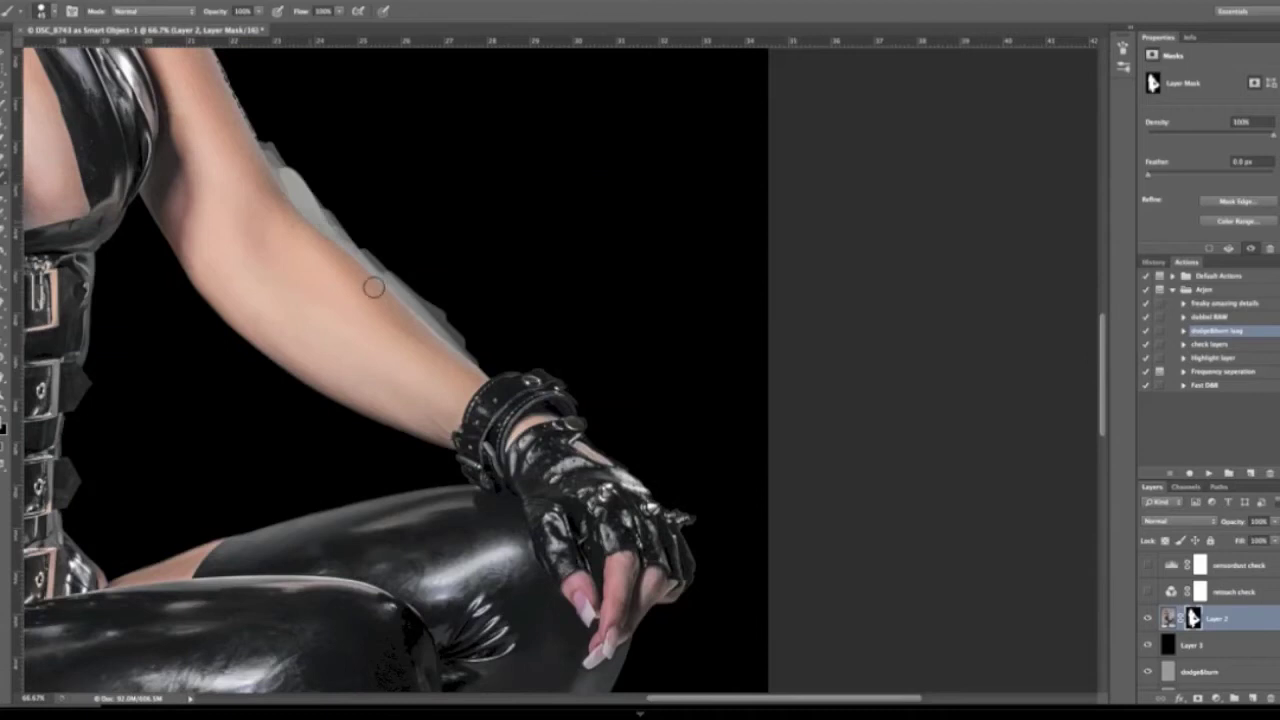
key(0)
drag(440, 334, 334, 222)
scroll(233, 375, up, 5)
- Restore the top edge of the bent arm's shoulder in the mask with a smaller brush
key(p)
key(super+plus)
key(super+plus)
scroll(66, 294, left, 14)
scroll(66, 294, up, 8)
key(b)
key(bracketleft)
key(bracketleft)
key(bracketleft)
key(bracketleft)
key(bracketleft)
key(bracketleft)
drag(76, 196, 527, 237)
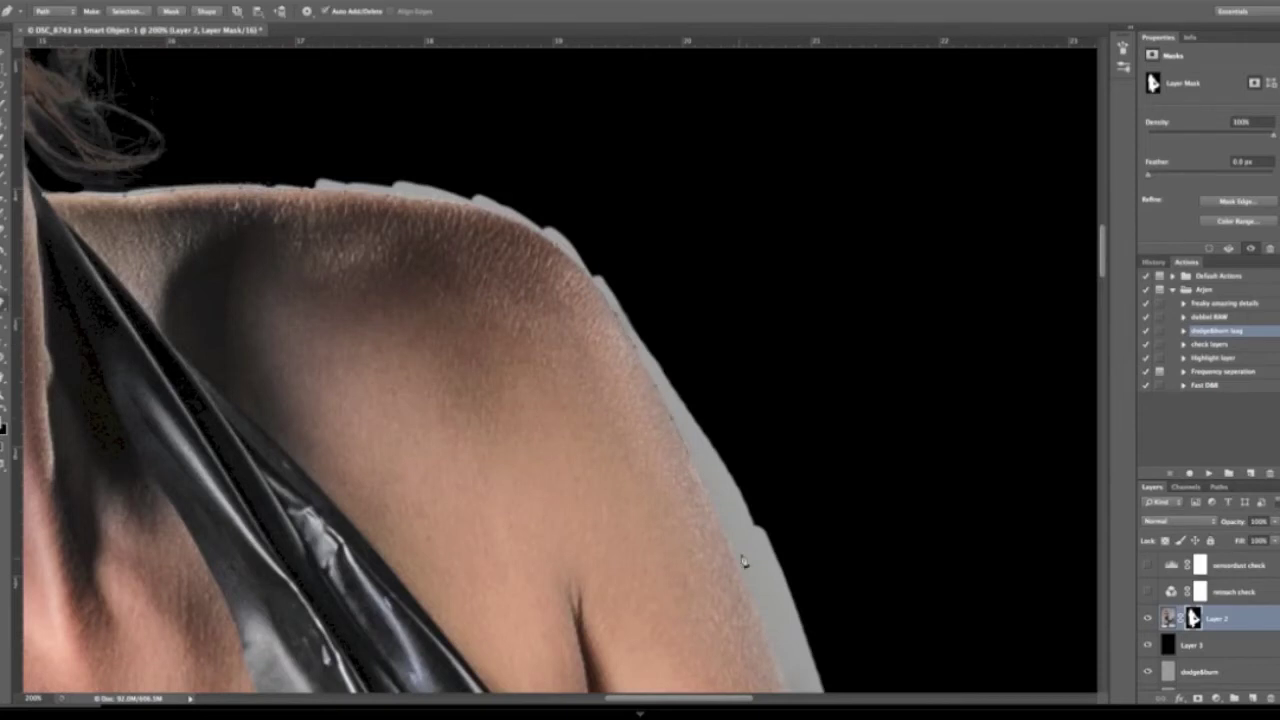
- Trace a pen path along the shoulder and the outer edge of the bent arm down to the wrist cuff
scroll(746, 560, down, 8)
click(796, 418)
click(815, 480)
key(super+alt+z)
key(super+alt+z)
key(super+alt+z)
click(811, 478)
scroll(850, 530, down, 5)
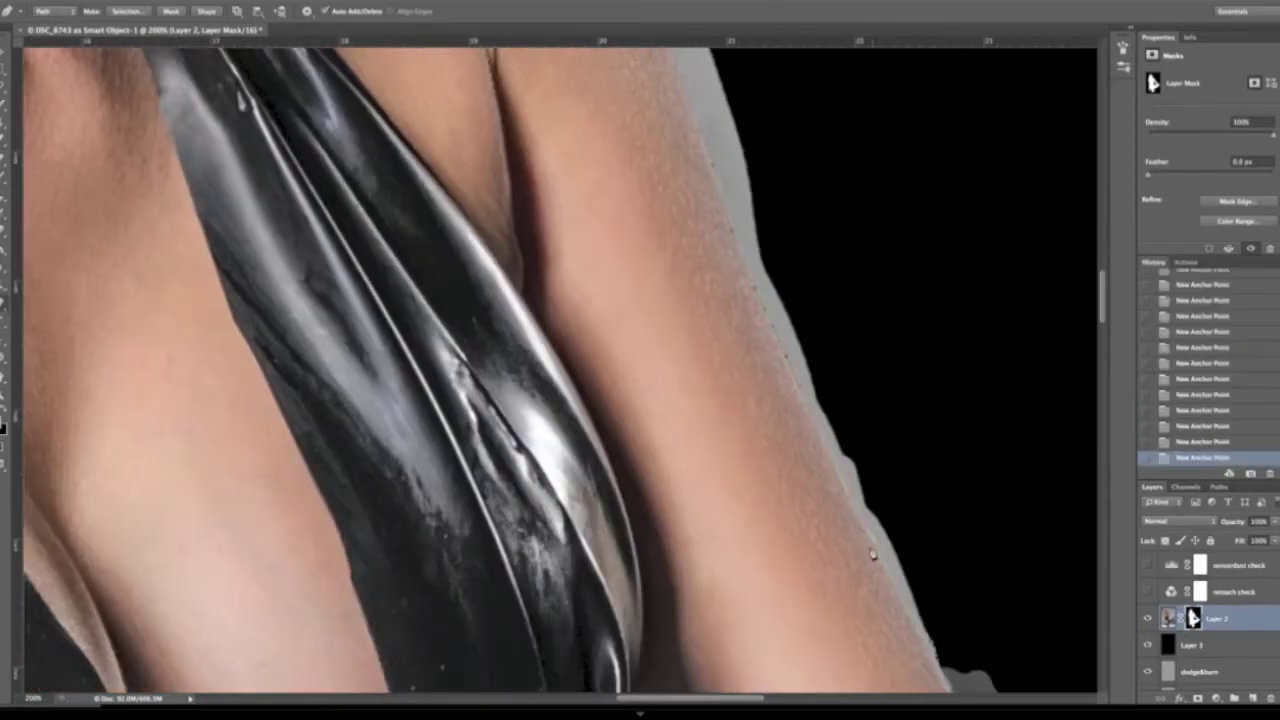
scroll(910, 620, down, 5)
scroll(910, 620, right, 2)
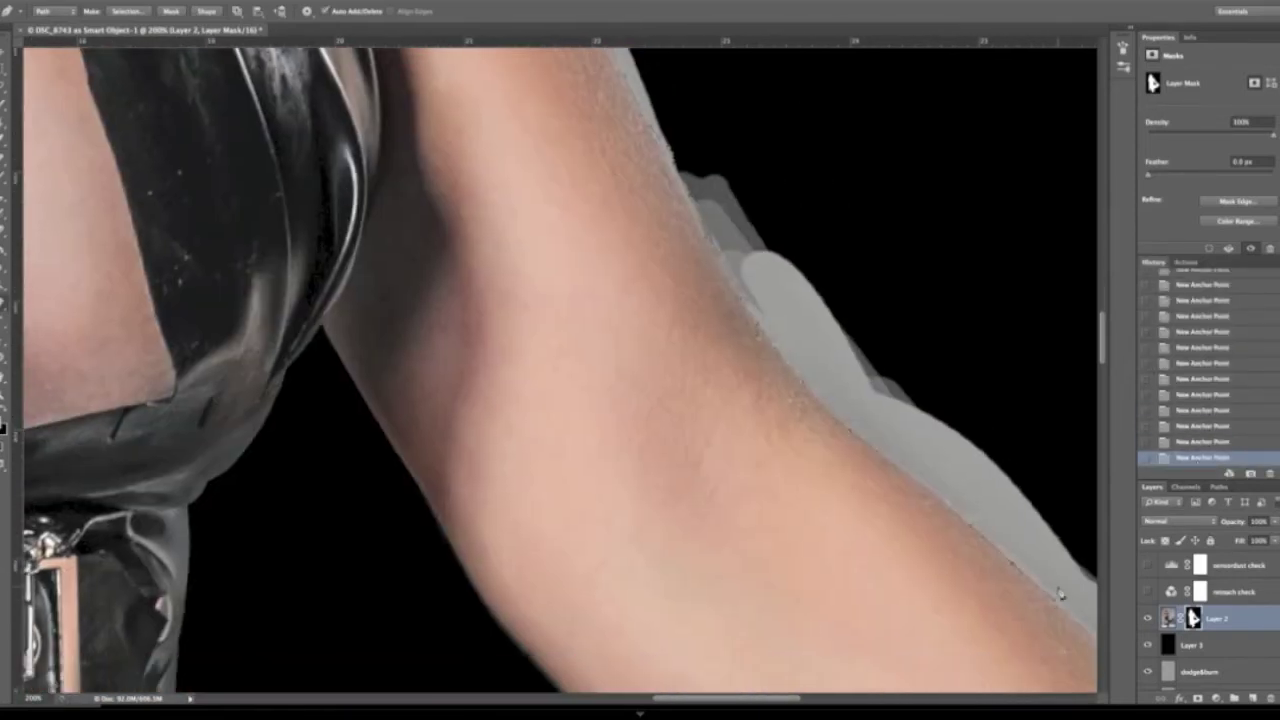
scroll(1060, 595, down, 4)
scroll(1060, 595, right, 2)
scroll(997, 580, down, 4)
scroll(997, 580, right, 2)
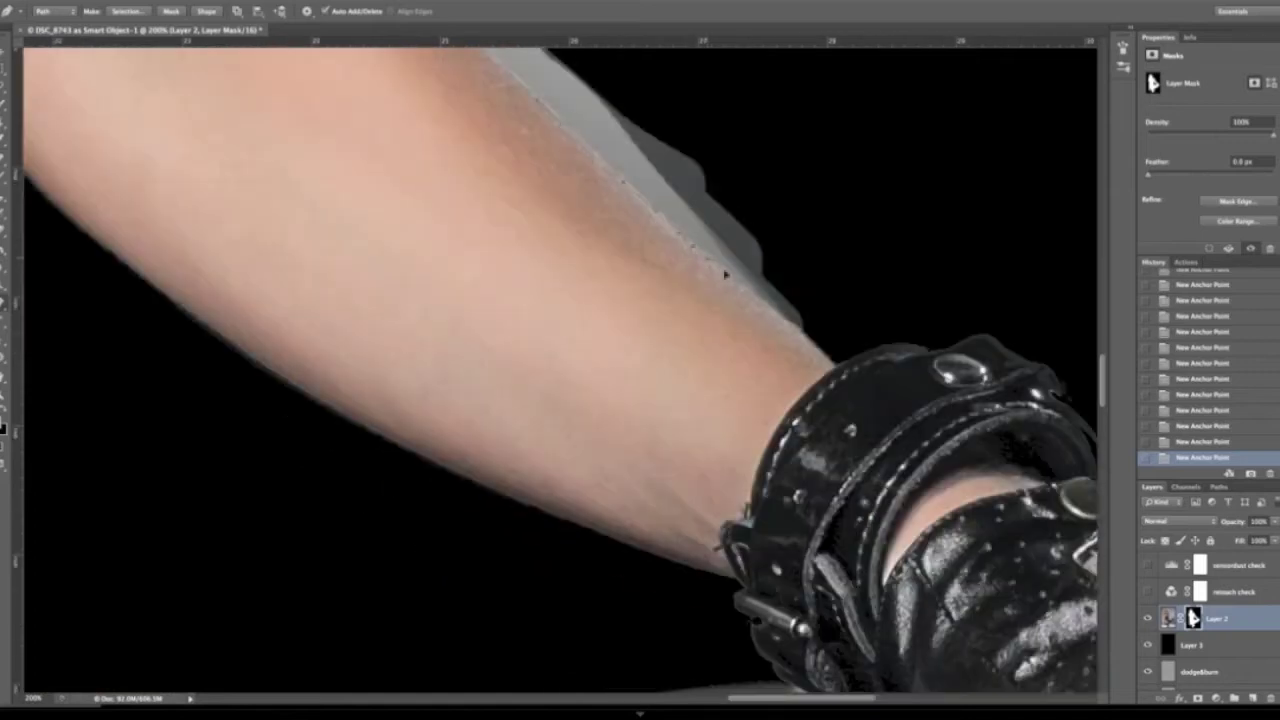
- Close the path outside the arm, load it as a selection and paint the grey background fringe out of the mask
scroll(769, 180, up, 8)
click(769, 180)
key(super+alt+z)
key(super+alt+z)
scroll(806, 243, up, 5)
click(926, 466)
click(477, 196)
click(64, 447)
click(1219, 487)
key(ctrl+Return)
key(b)
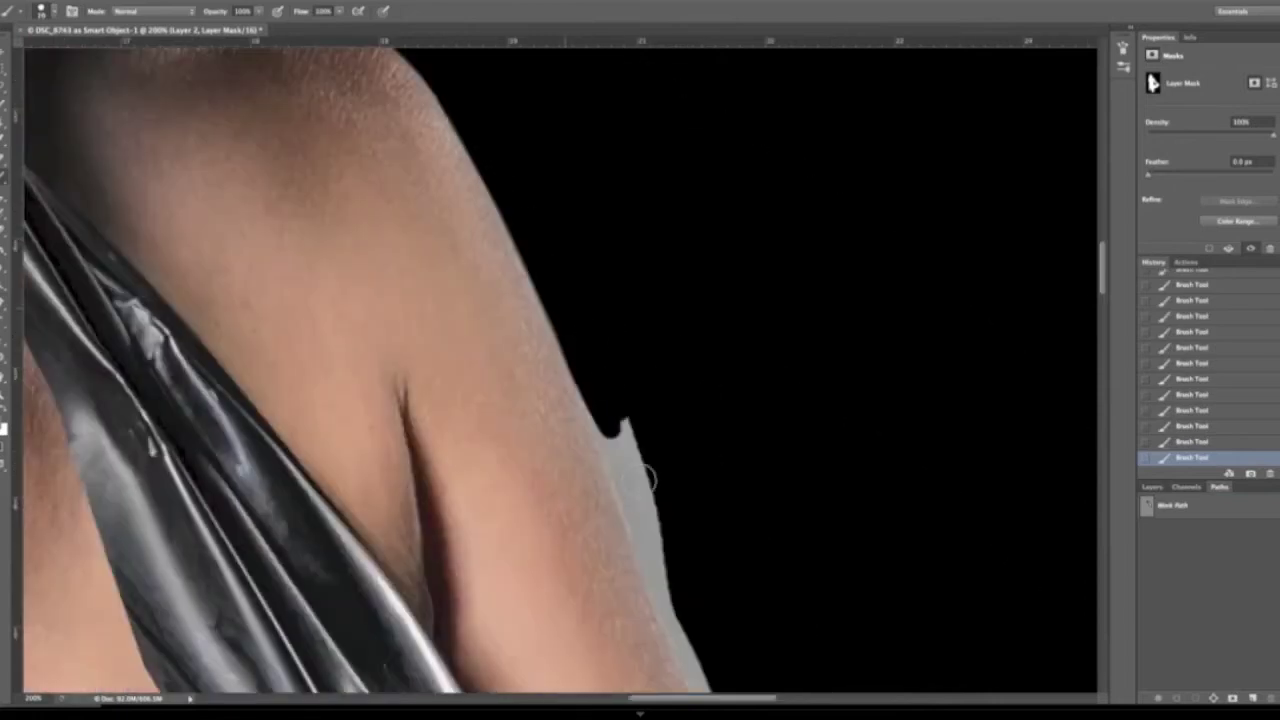
scroll(648, 478, down, 5)
scroll(648, 478, right, 3)
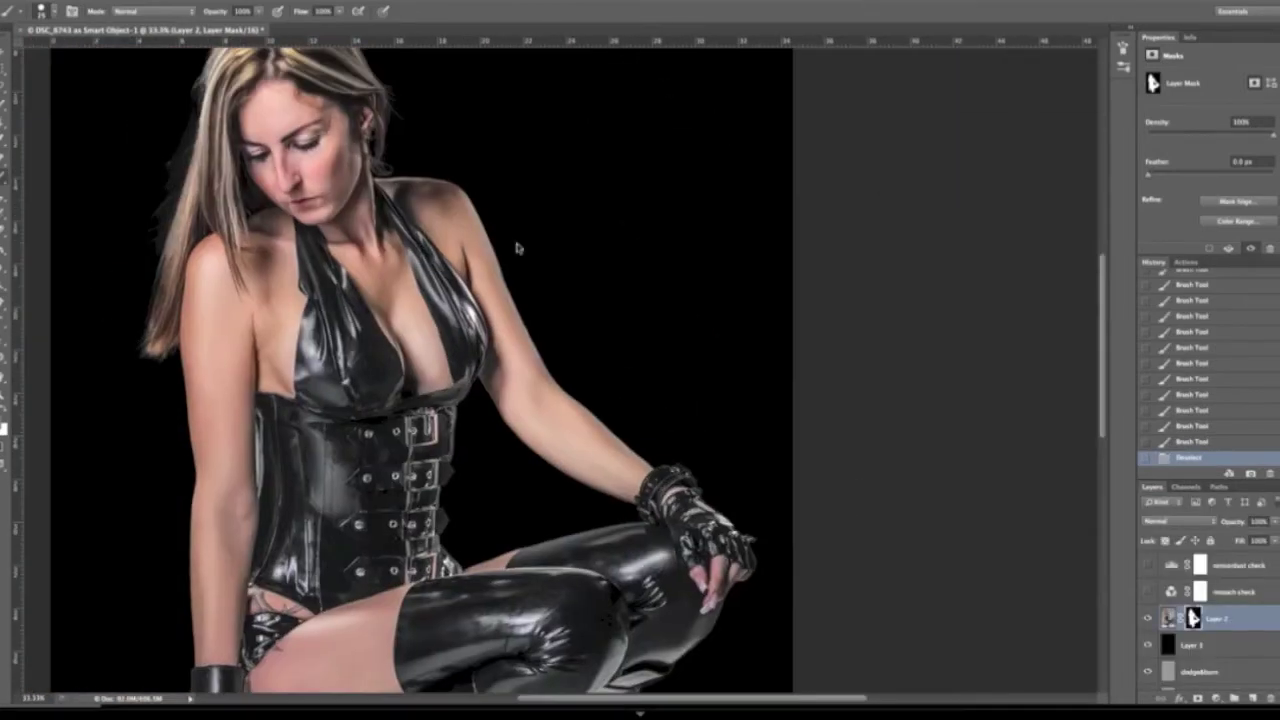
- Outline the narrow gap between the hanging arm and the corset with a closed pen path and load it as a selection
key(ctrl+plus)
key(ctrl+plus)
key(ctrl+plus)
key(ctrl+plus)
key(ctrl+plus)
key(p)
click(364, 544)
scroll(360, 500, up, 5)
drag(348, 310, 295, 48)
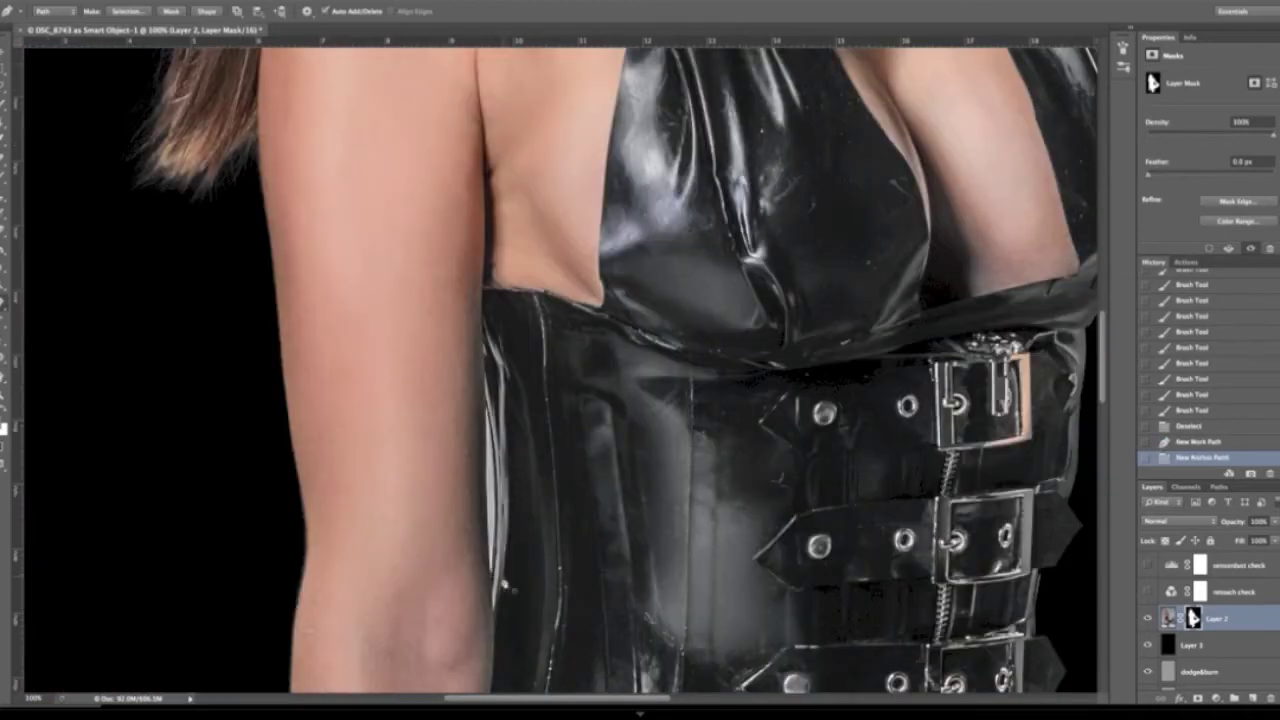
right_click(496, 518)
key(Escape)
right_click(484, 448)
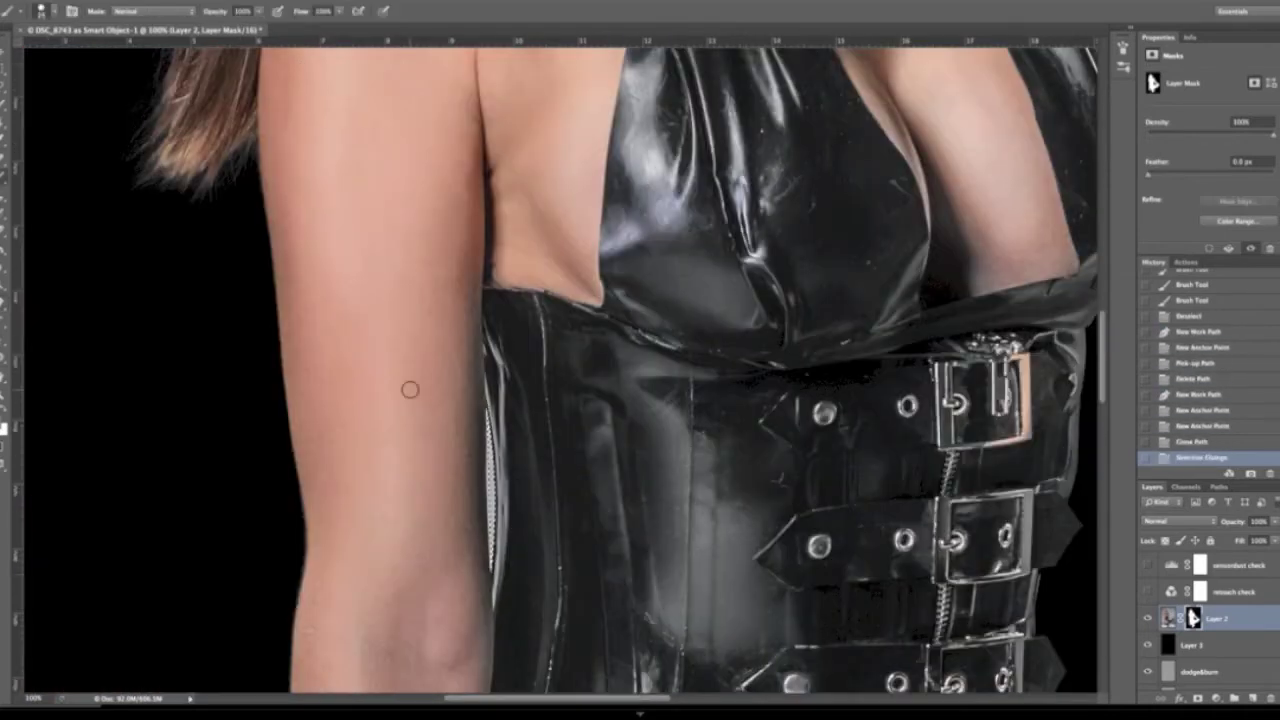
- Mask out the gap between the hanging arm and the corset, touching up its edges with a fine brush
scroll(383, 453, up, 3)
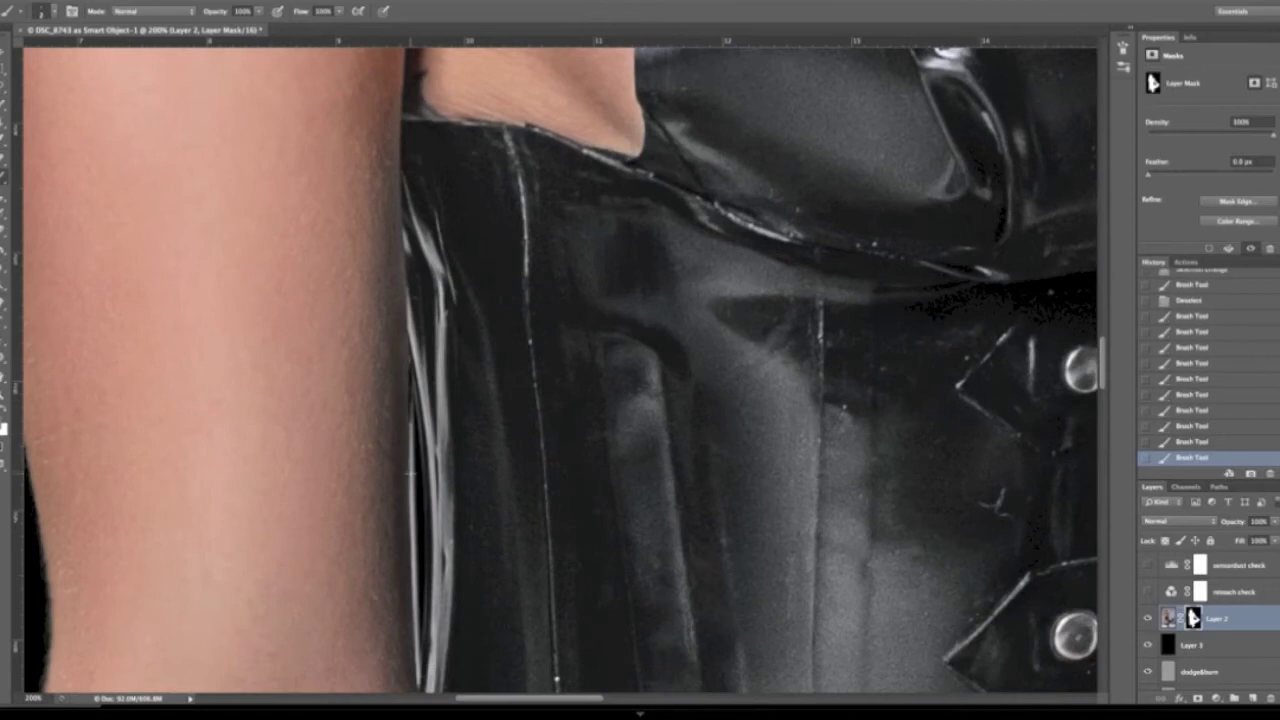
drag(412, 448, 416, 318)
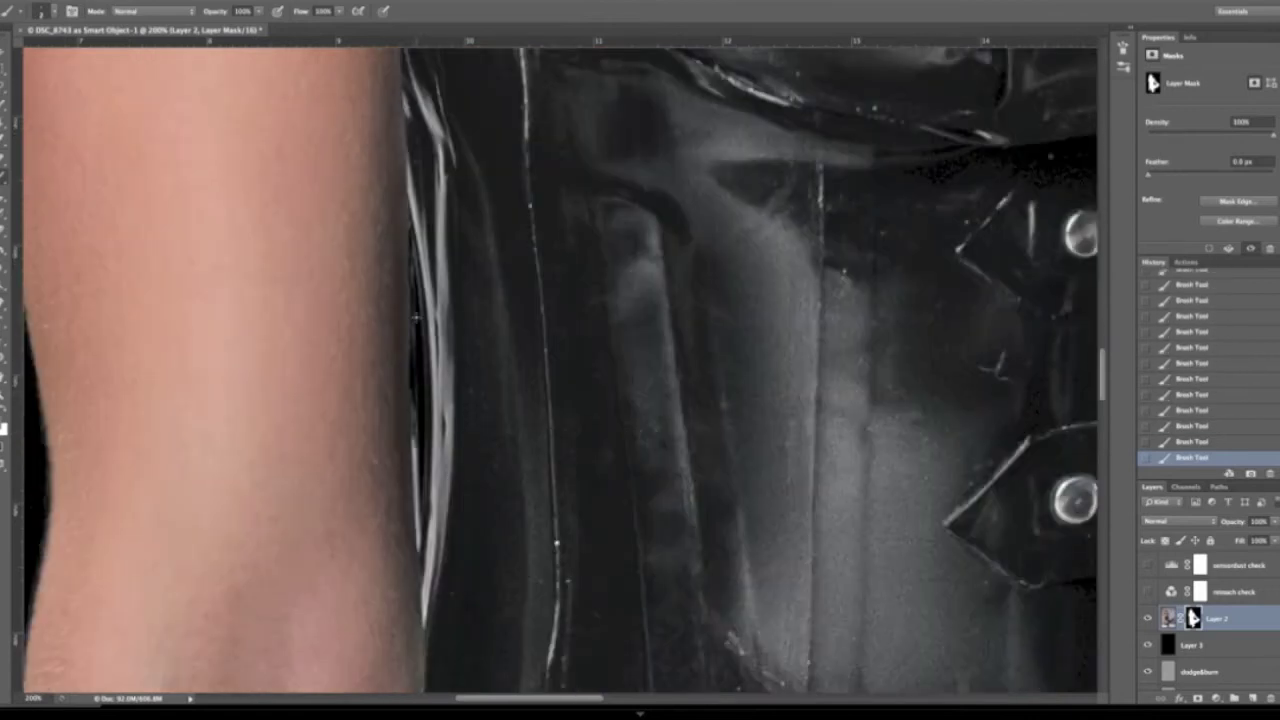
key(super+z)
key(x)
mouse_move(407, 369)
mouse_down()
mouse_move(407, 393)
mouse_move(421, 292)
mouse_up()
- Clean up the mask around the spiked glove and fingers of the hand resting on the knee with a small brush
scroll(413, 370, down, 3)
drag(1085, 672, 885, 423)
drag(1060, 100, 889, 606)
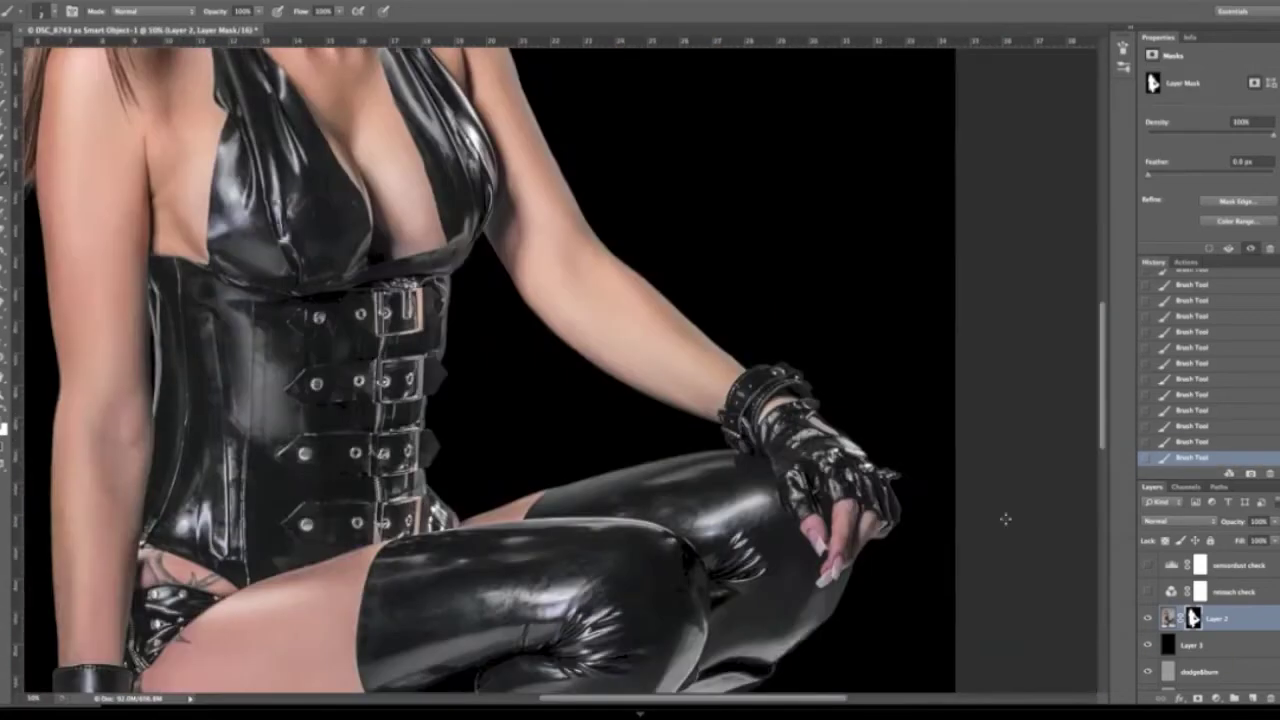
scroll(915, 478, up, 4)
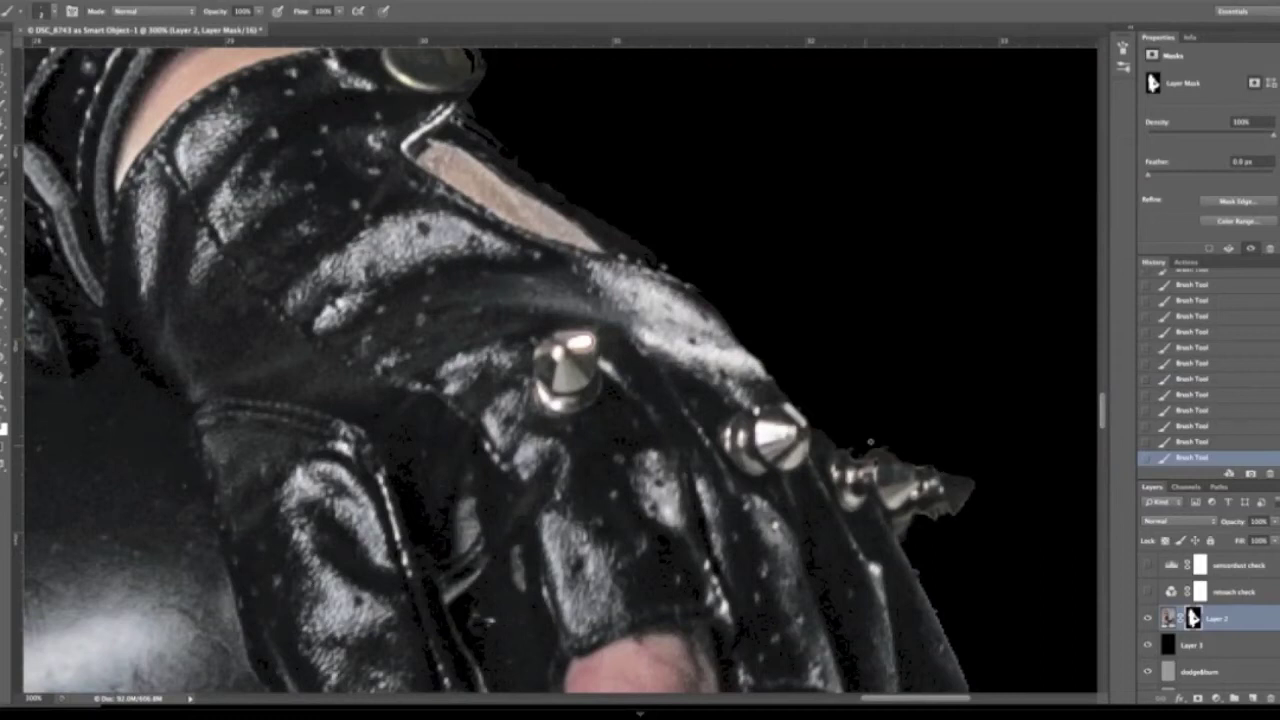
scroll(906, 374, down, 4)
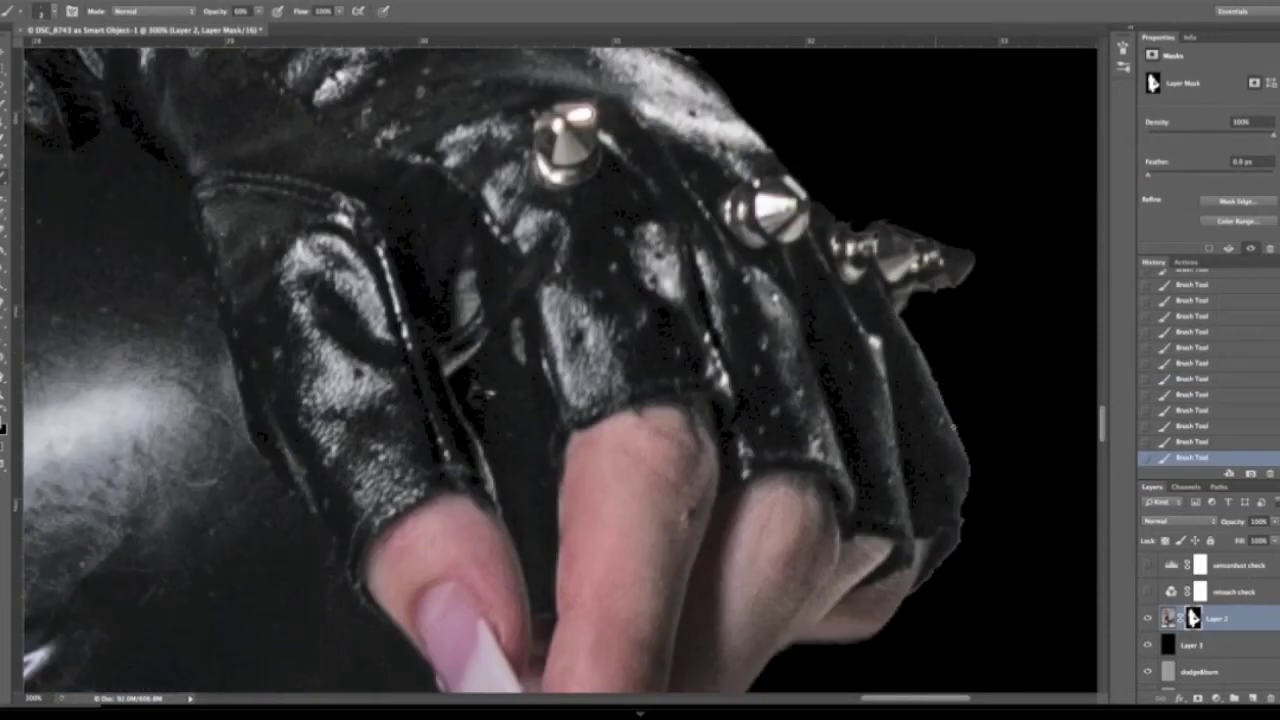
drag(889, 624, 793, 639)
- Clean up the mask around the glove, thumb and fingers of the hanging hand at 60% brush opacity
scroll(793, 639, down, 3)
scroll(661, 543, left, 20)
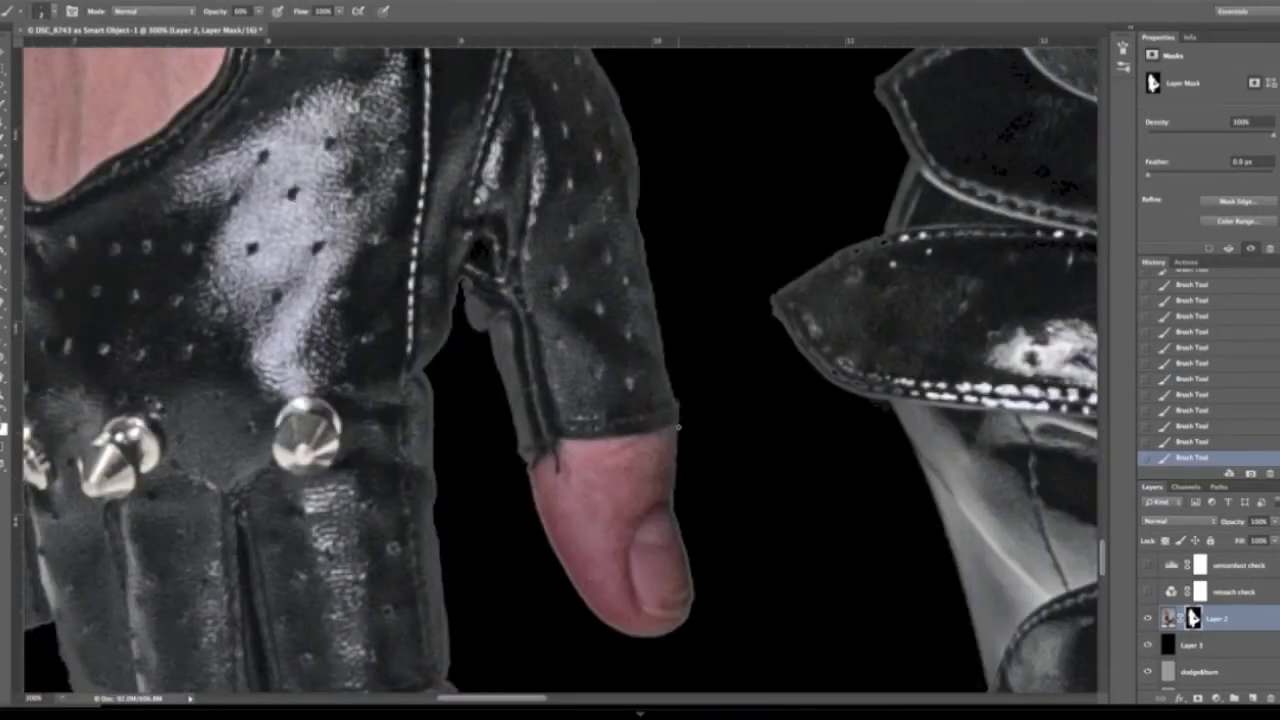
scroll(545, 530, down, 5)
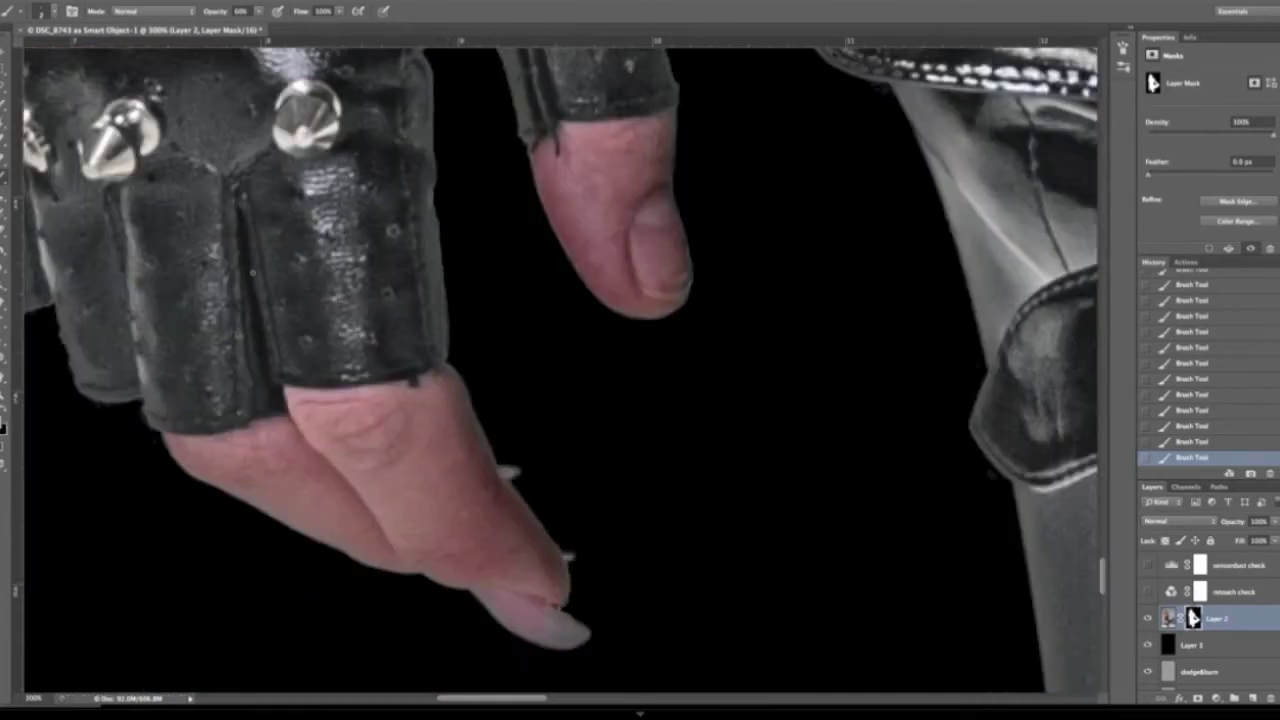
scroll(560, 370, up, 3)
scroll(560, 370, left, 6)
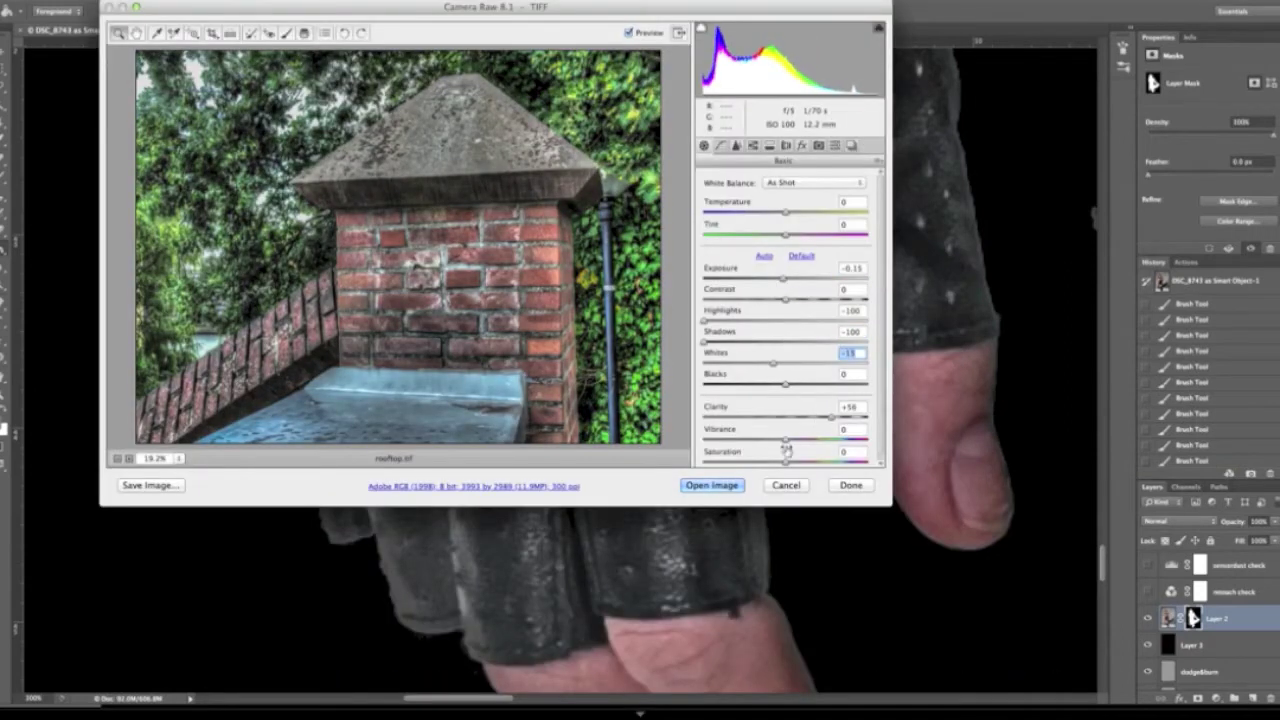
- Open the rooftop image from Camera Raw as a smart object and start a pen path along the sloping brick wall's upper edge
click(712, 485)
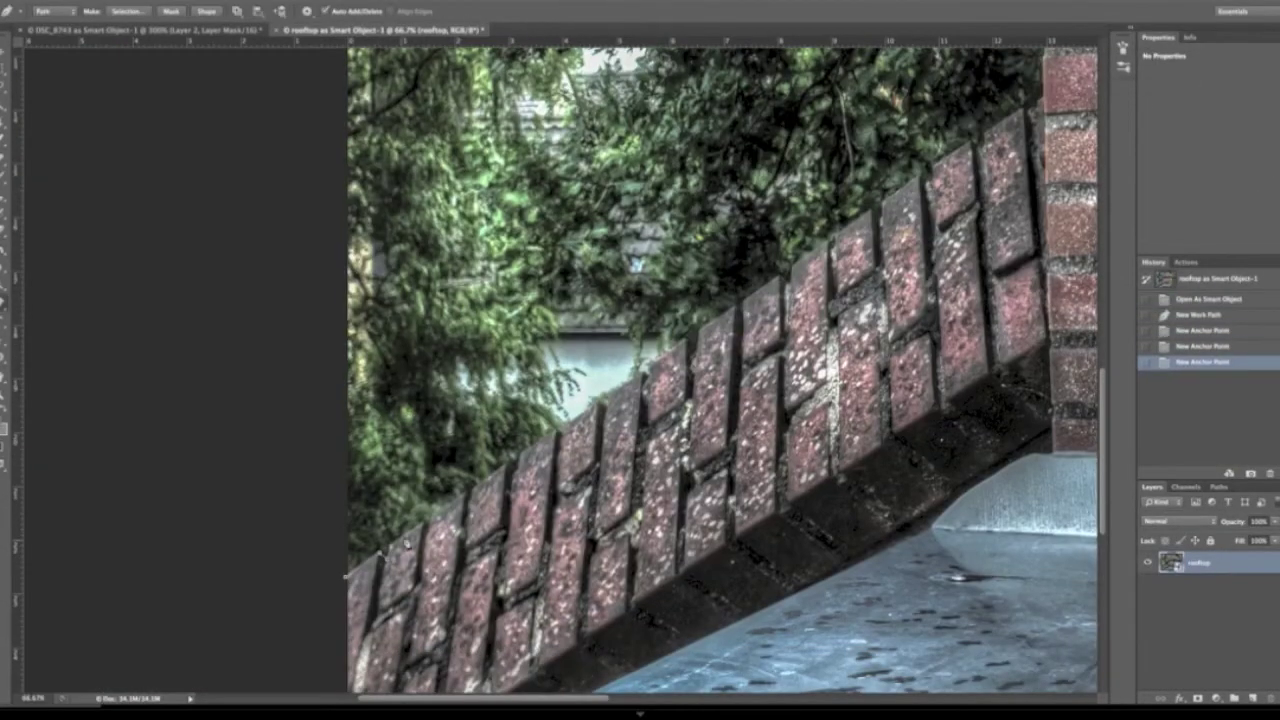
click(418, 528)
click(427, 524)
click(462, 498)
click(466, 499)
click(471, 492)
click(506, 468)
click(514, 478)
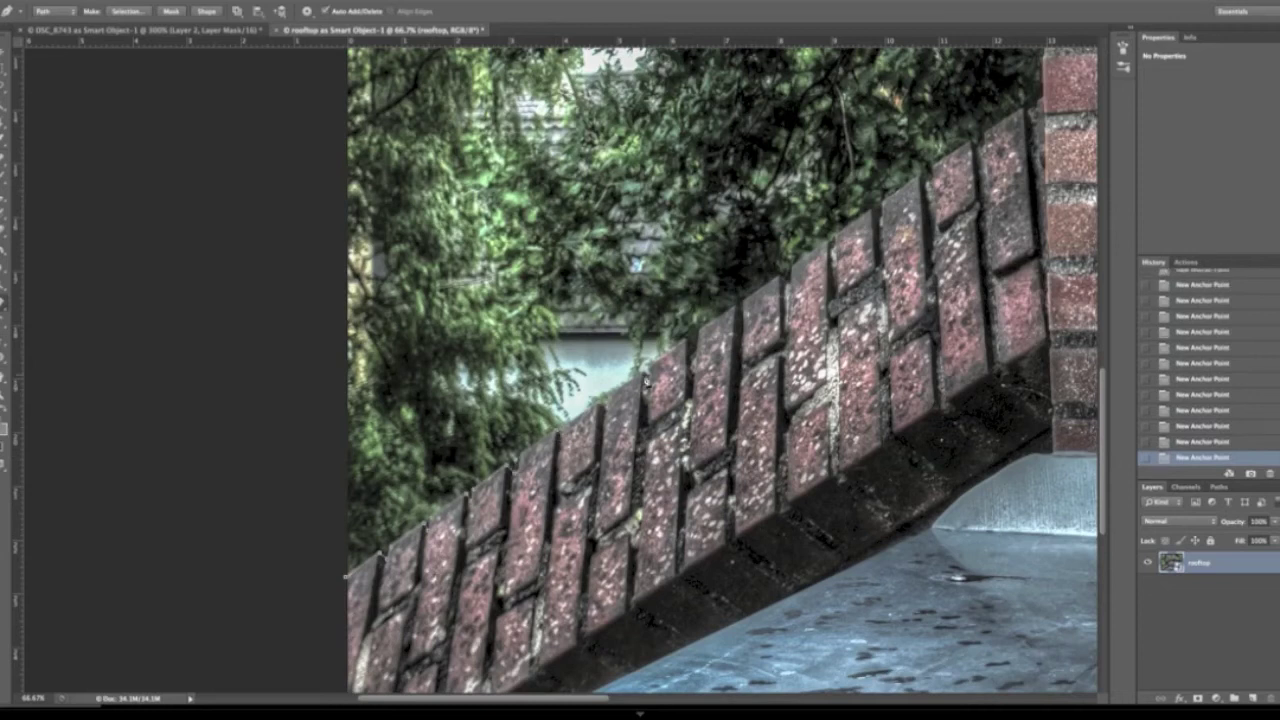
key(super+alt+z)
key(super+alt+z)
- Continue the pen path along the stepped brick tops of the sloping wall up to the chimney
scroll(715, 351, up, 4)
click(594, 318)
click(606, 270)
click(848, 104)
scroll(845, 104, down, 2)
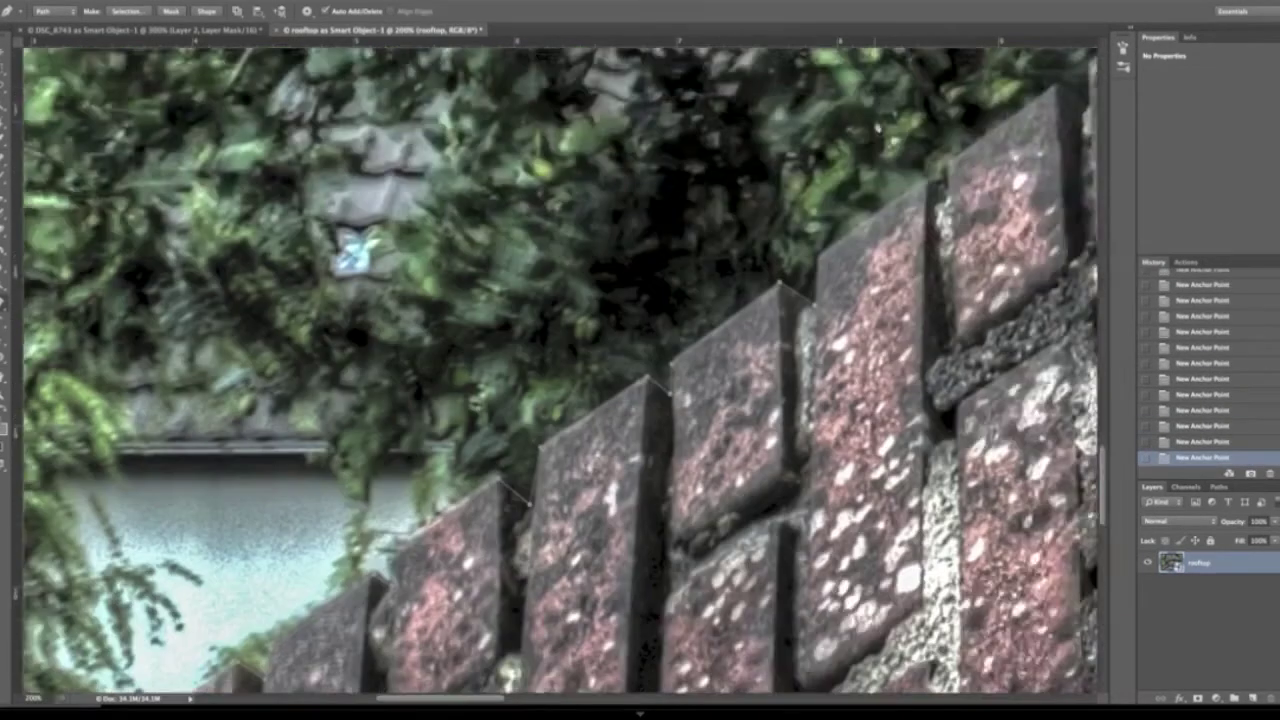
drag(953, 187, 833, 330)
click(826, 327)
drag(988, 212, 745, 477)
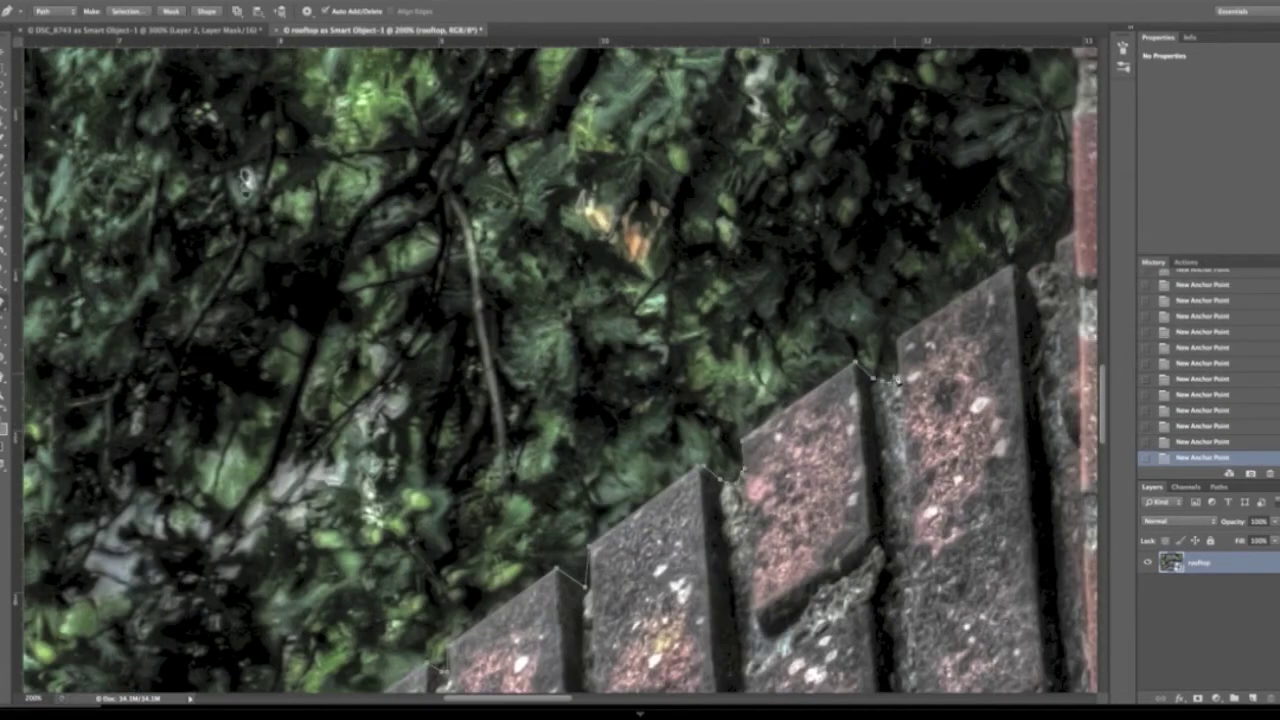
click(1057, 244)
click(1076, 236)
- Trace the pen path up the chimney's brick edge beside the trees to the stone cap
drag(1076, 236, 793, 434)
click(791, 338)
click(795, 252)
drag(796, 250, 796, 536)
click(793, 318)
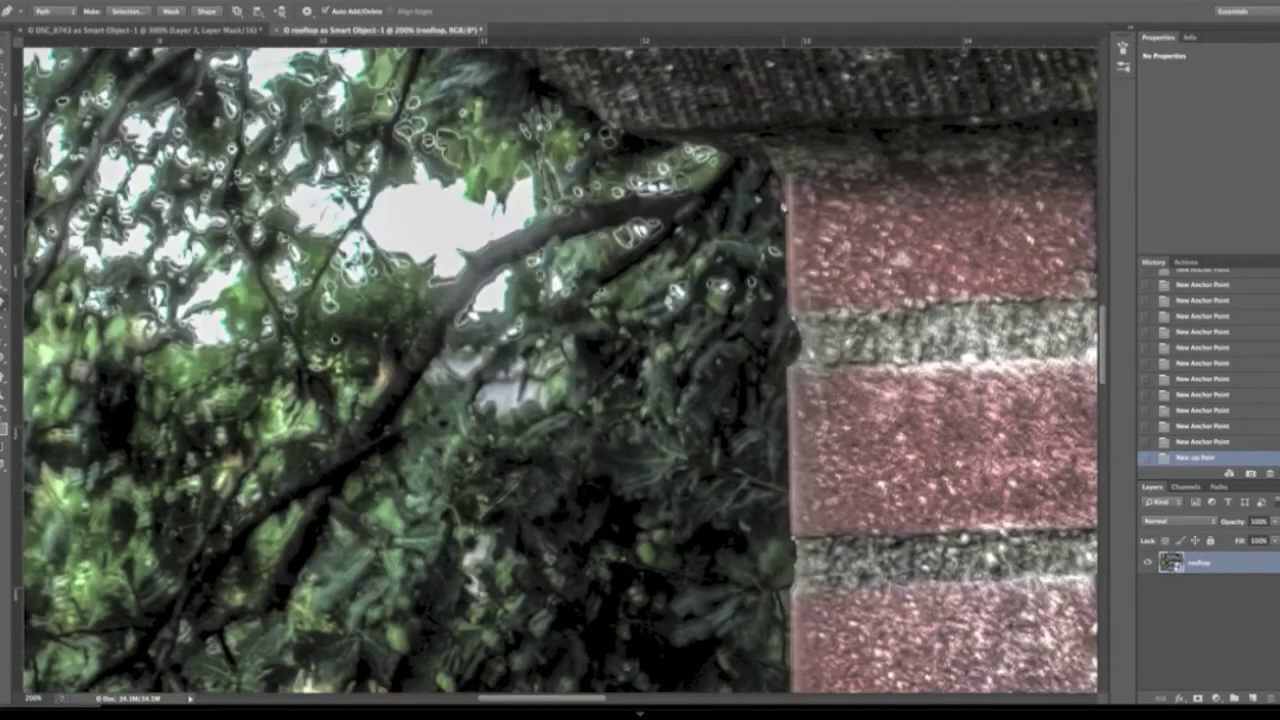
- Continue the pen path around the stone cap, up one slope, over the flat peak and down the other
drag(690, 148, 685, 440)
drag(320, 143, 390, 410)
drag(741, 170, 515, 419)
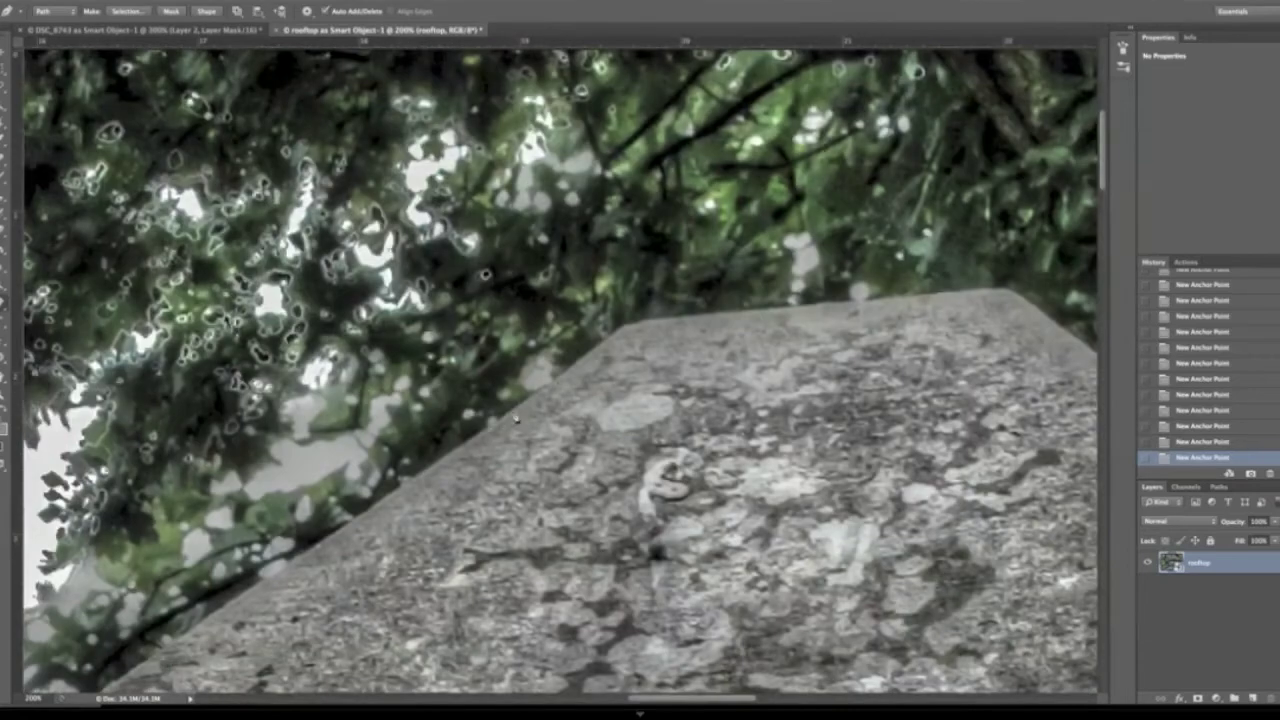
drag(997, 295, 673, 312)
drag(1000, 549, 685, 417)
drag(972, 635, 707, 535)
- Trace the cap's outer corner near the drainpipe and its dark underside back to the chimney wall
drag(860, 652, 574, 290)
drag(1062, 654, 771, 420)
click(786, 440)
drag(790, 640, 773, 397)
click(822, 508)
drag(760, 560, 769, 441)
click(704, 495)
click(614, 573)
click(535, 580)
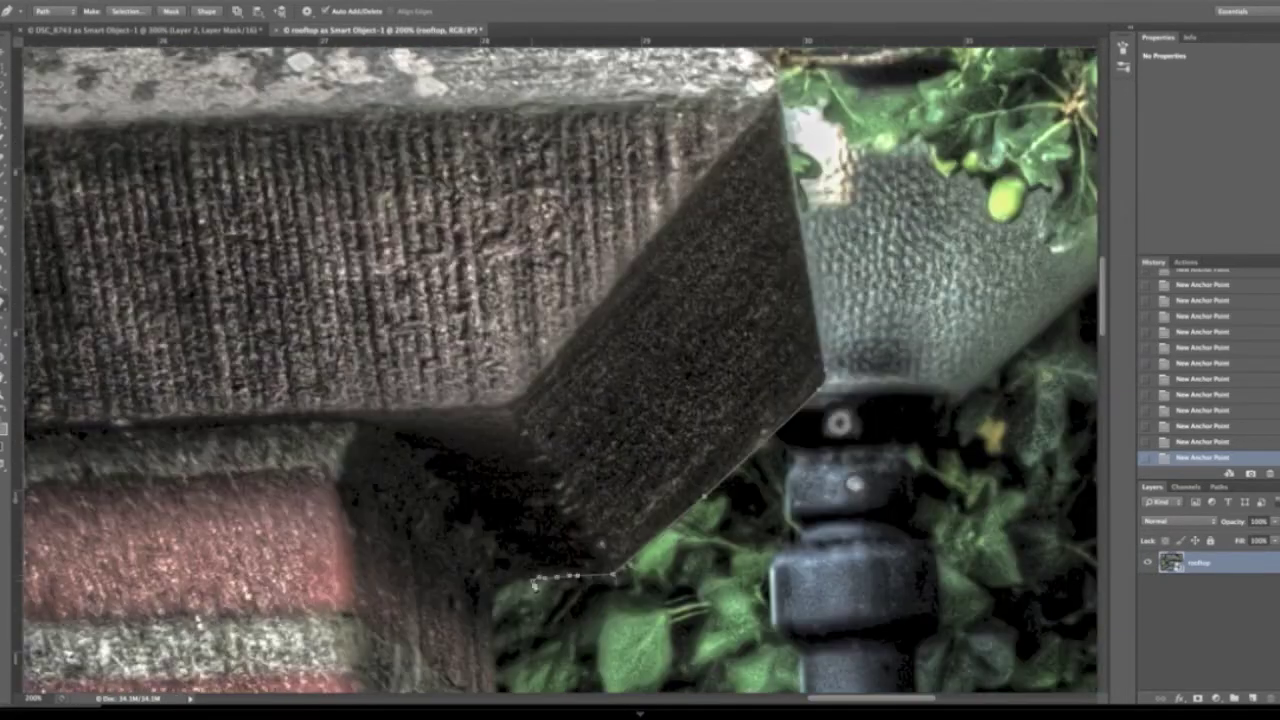
- Trace down the chimney's ivy-side edge, close the path around the image border and turn it into a layer mask
scroll(498, 668, down, 15)
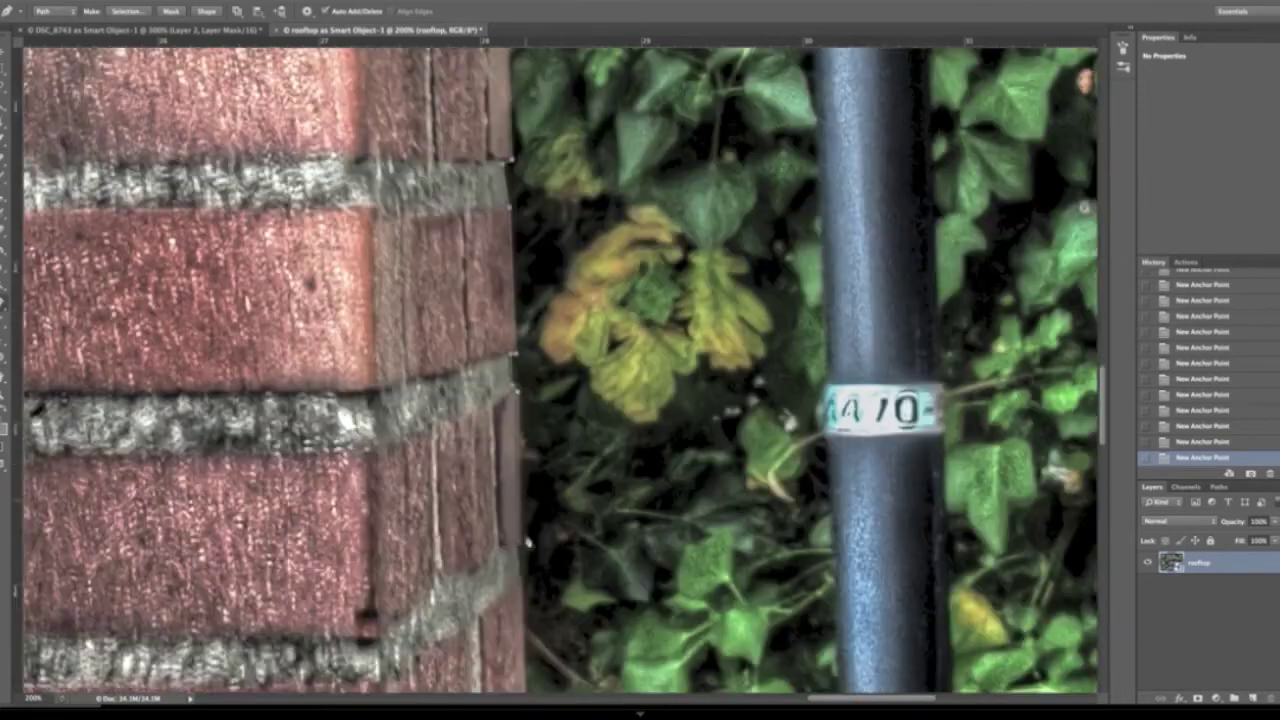
scroll(520, 487, down, 15)
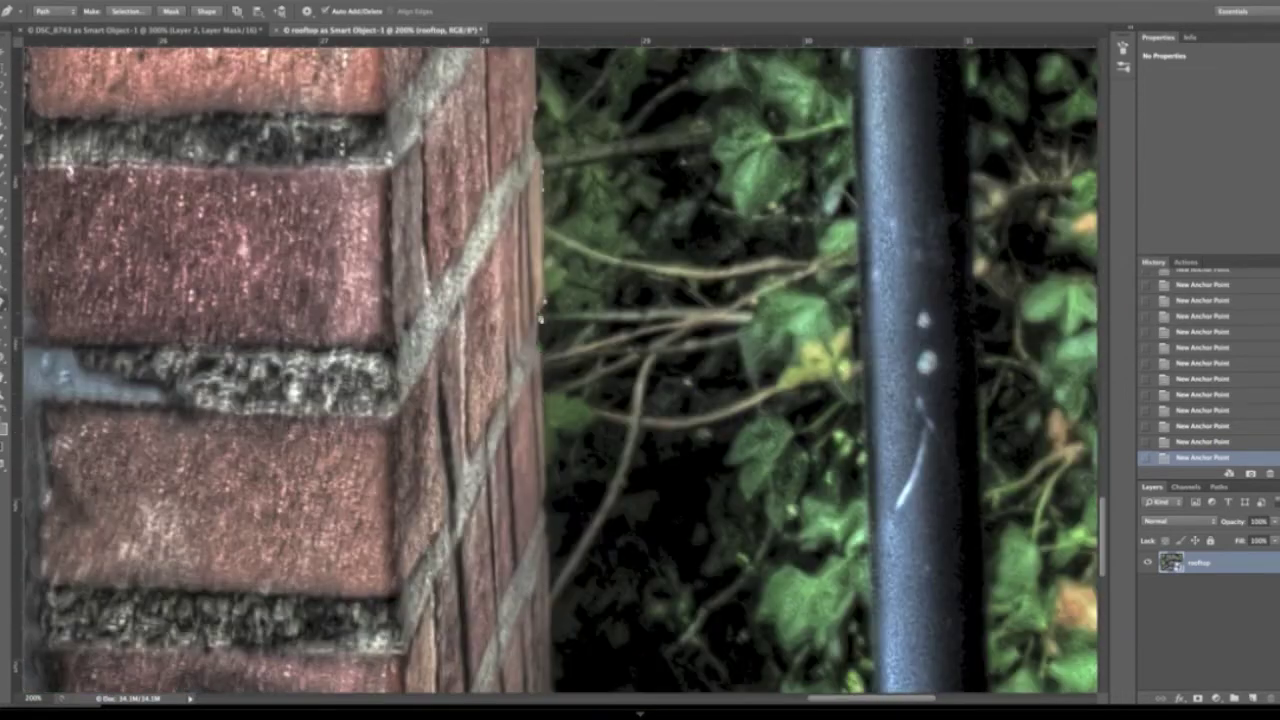
scroll(545, 507, down, 10)
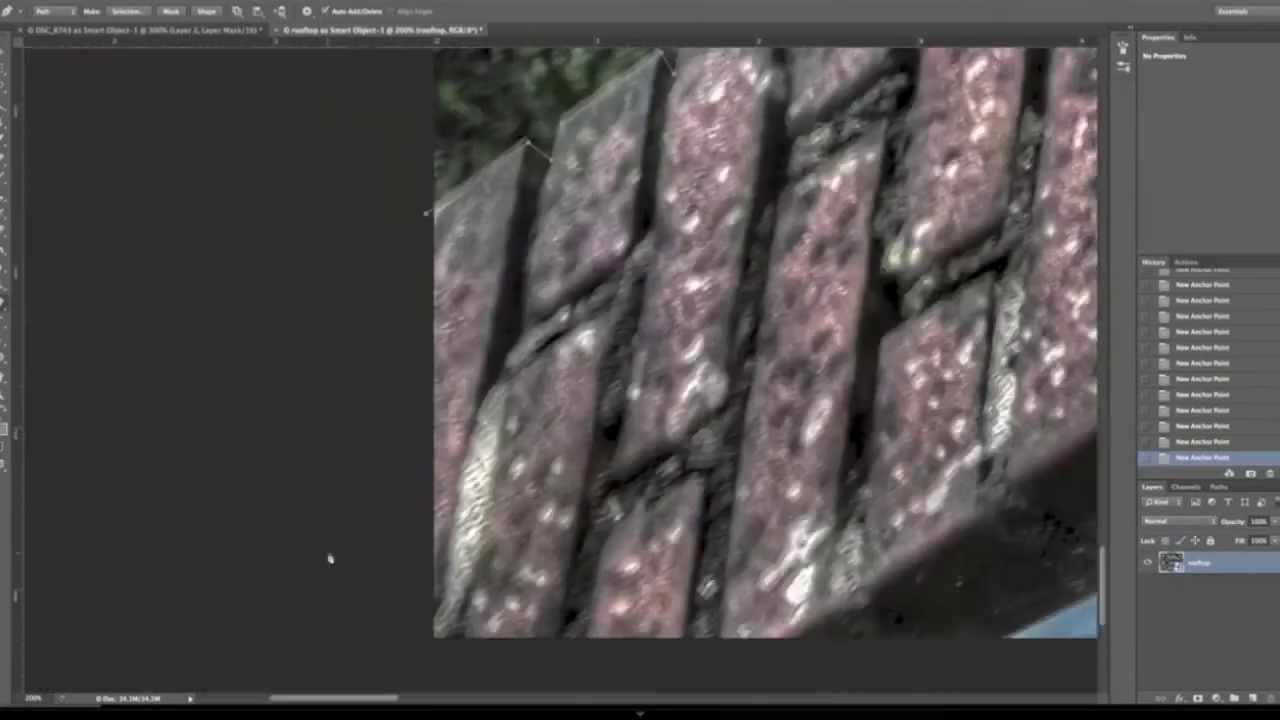
right_click(477, 200)
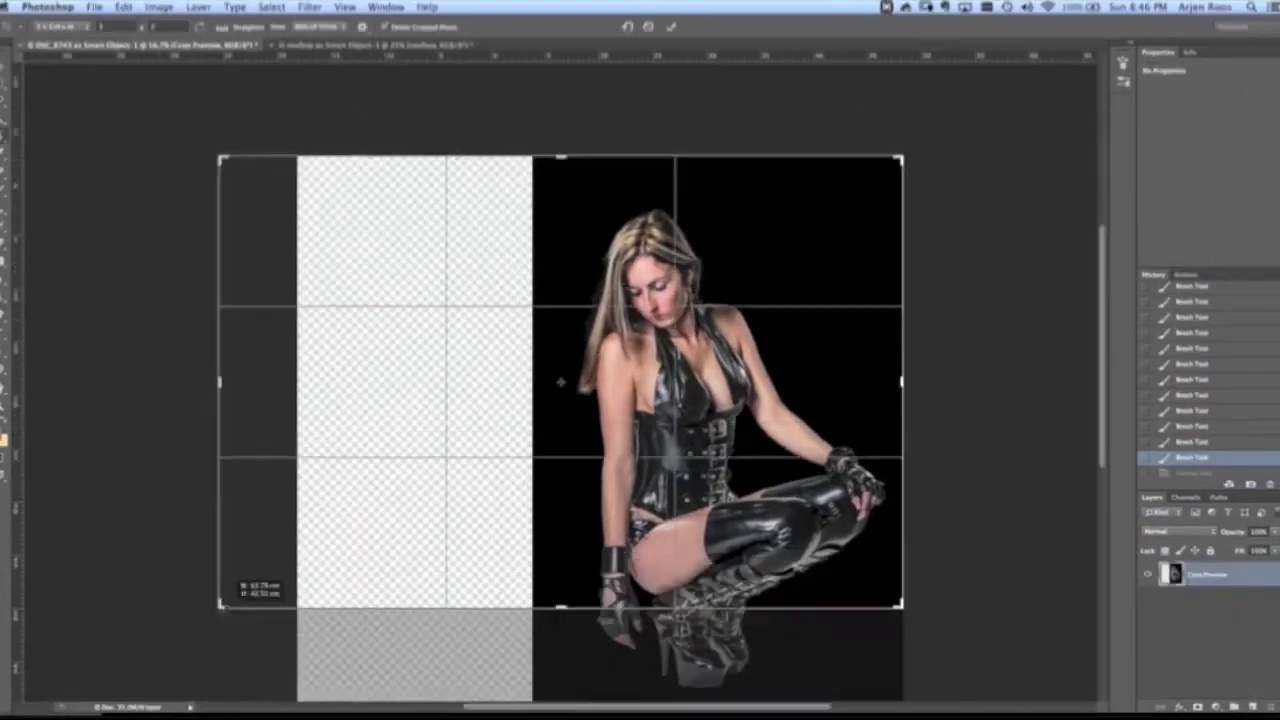
- Extend the model's canvas sideways with the Crop tool and duplicate the masked rooftop layer into that document
key(Return)
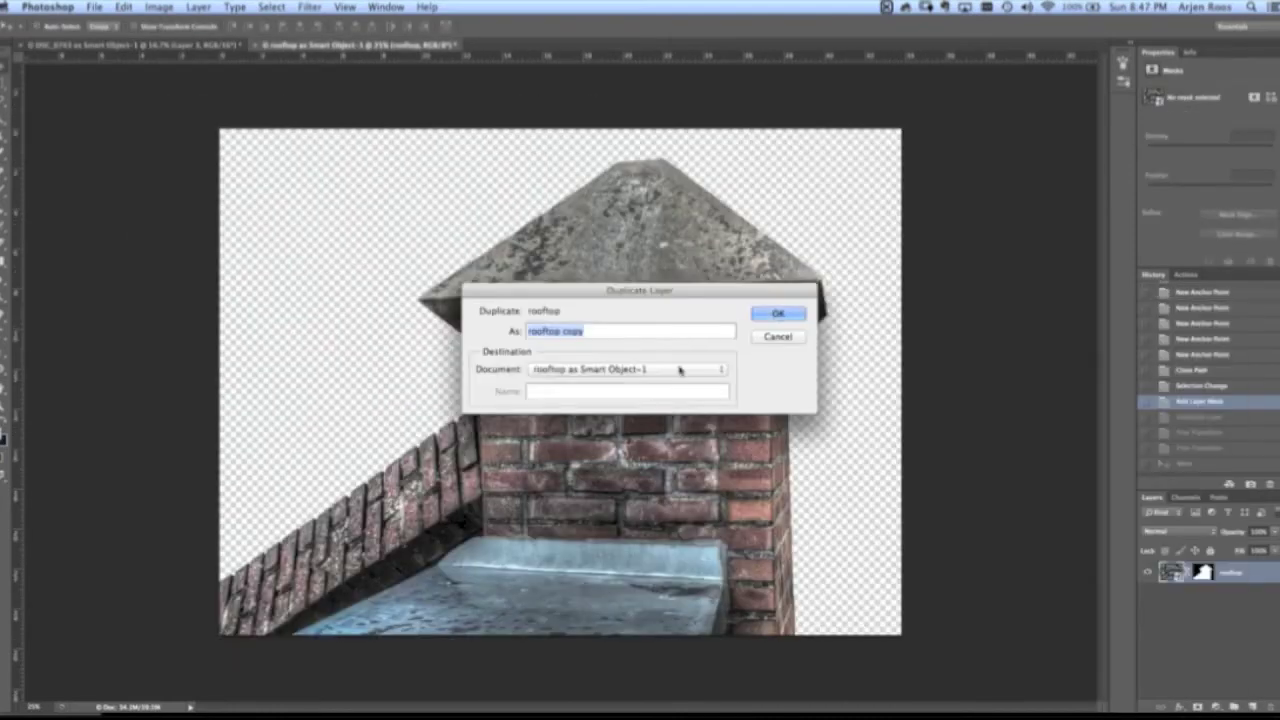
click(769, 314)
click(597, 209)
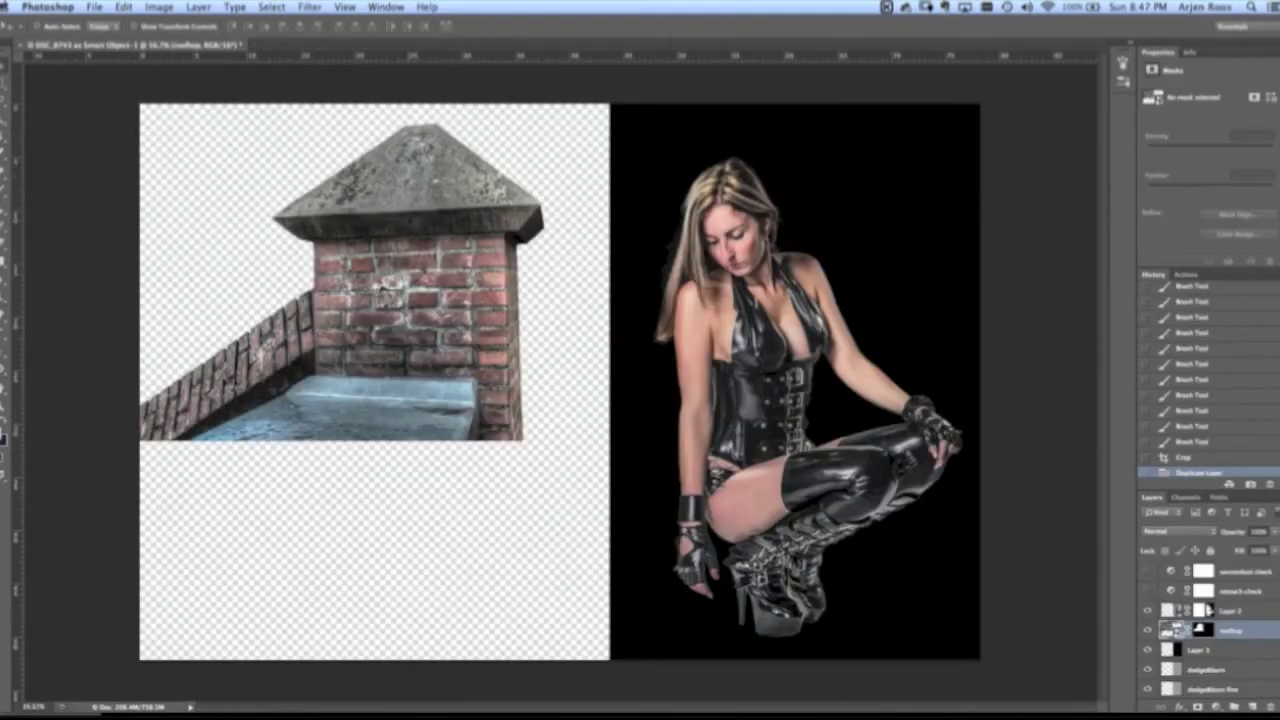
- Position the rooftop beneath the model, flip it horizontally, and fill the background layer with dark blue foreground color
drag(318, 277, 748, 529)
click(123, 7)
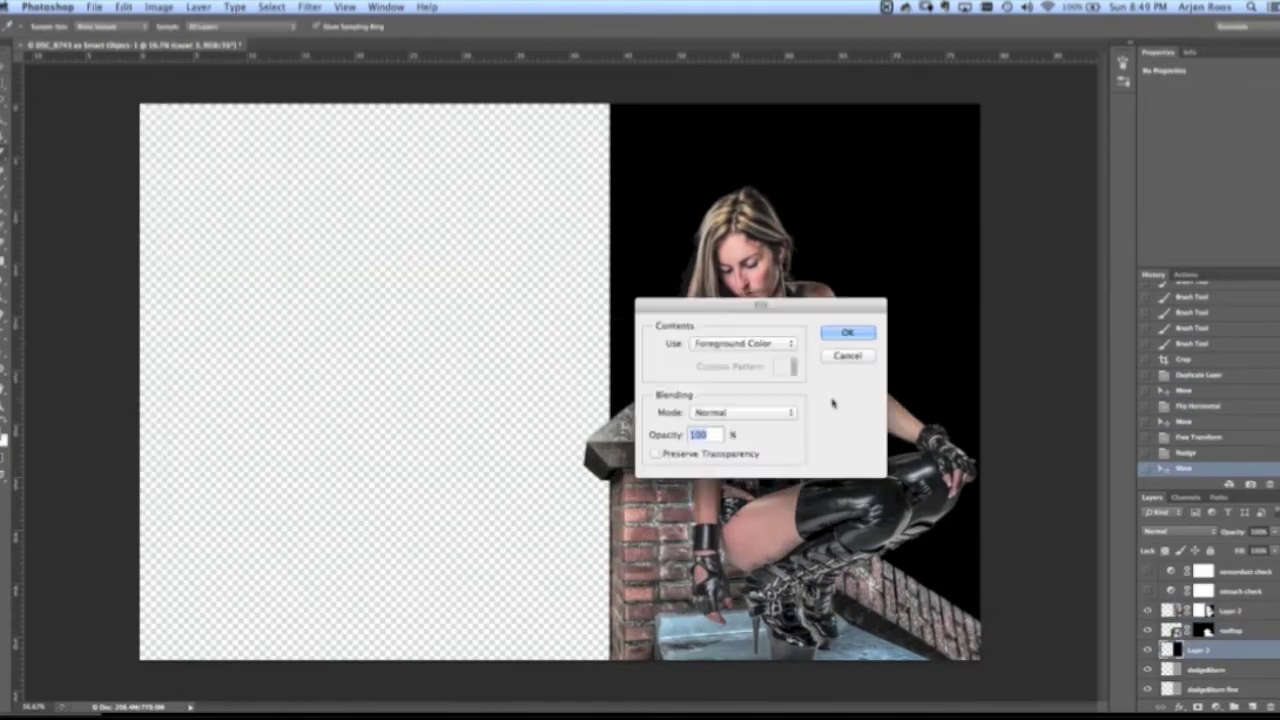
click(848, 337)
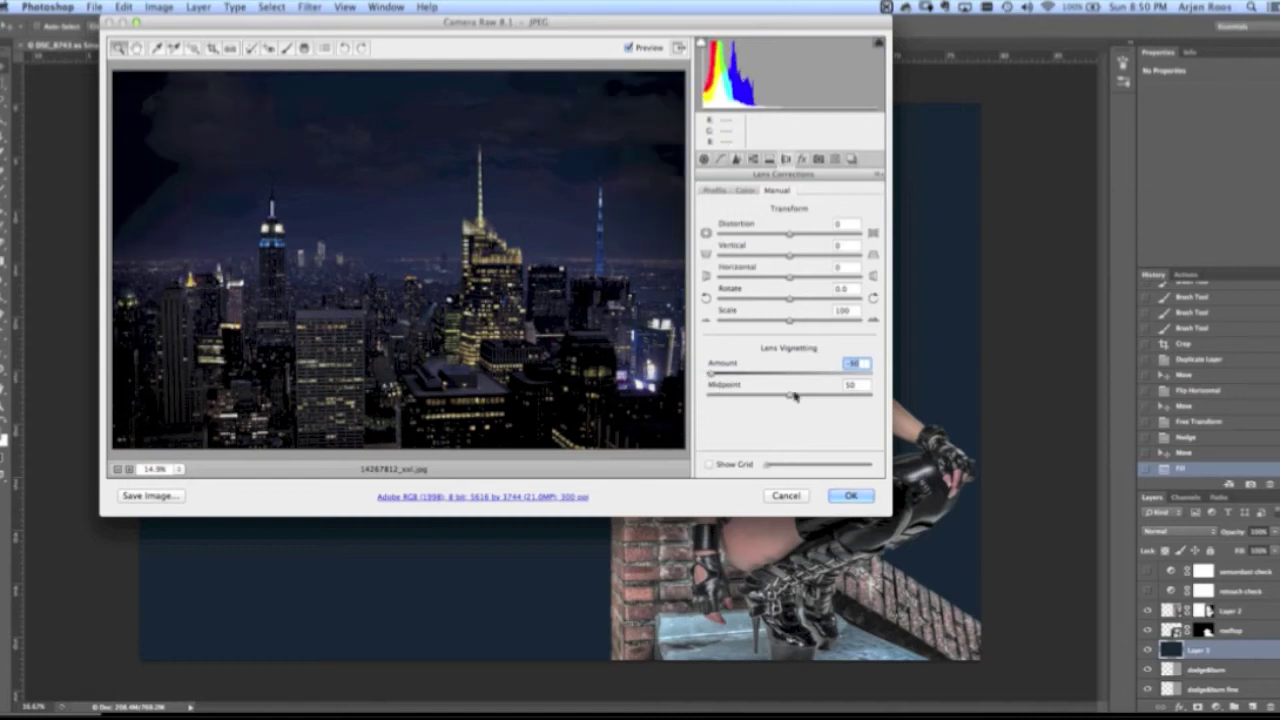
- Place the vignetted night skyline photo as a smart object, scale it to the canvas width and move it down
key(Return)
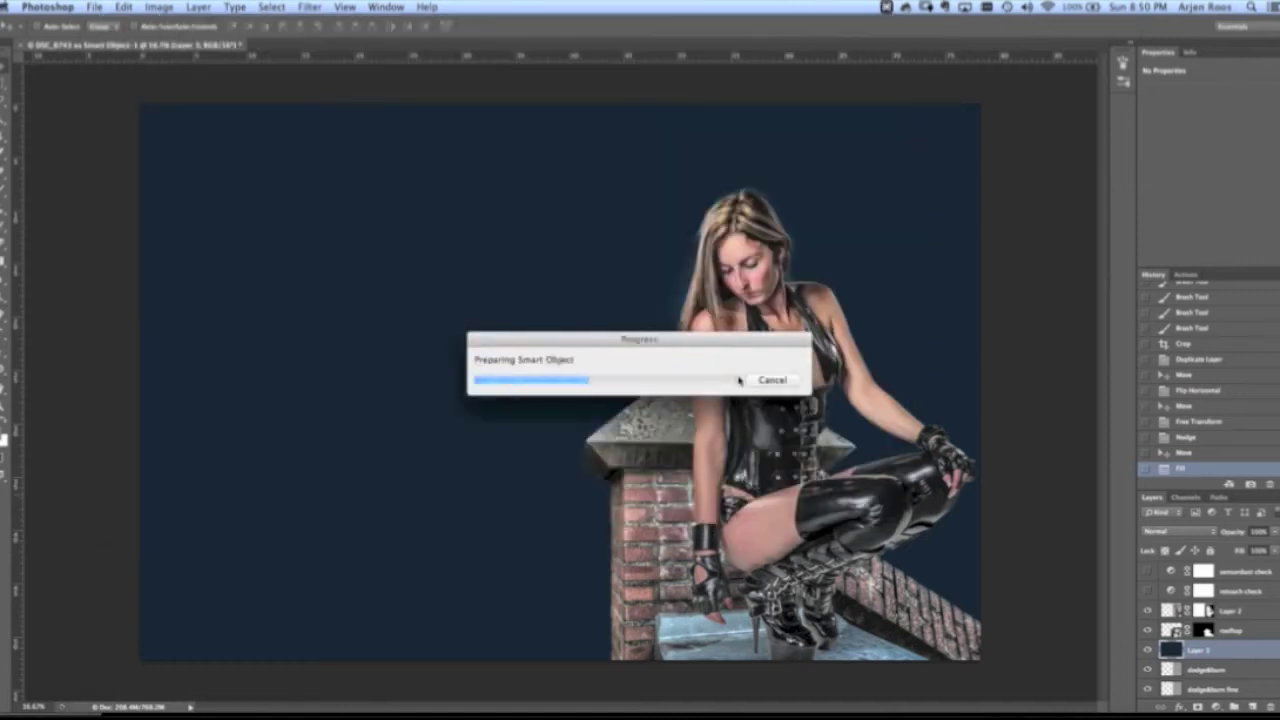
drag(739, 380, 574, 489)
drag(651, 320, 1008, 148)
key(Return)
drag(372, 304, 372, 447)
- Add a layer mask to the skyline and draw a vertical gradient that fades its sky into the background
click(1197, 707)
click(3, 261)
drag(540, 237, 540, 396)
drag(552, 240, 553, 396)
key(super+z)
- Add a Hue/Saturation adjustment layer above the skyline and lower its saturation
click(1217, 707)
click(1232, 608)
drag(1210, 169, 1186, 171)
- Hide the model and rooftop, then retouch the blue antenna on a new layer with Clone Stamp and Healing Brush, sampling Current & Below
drag(1147, 631, 1147, 611)
click(1240, 669)
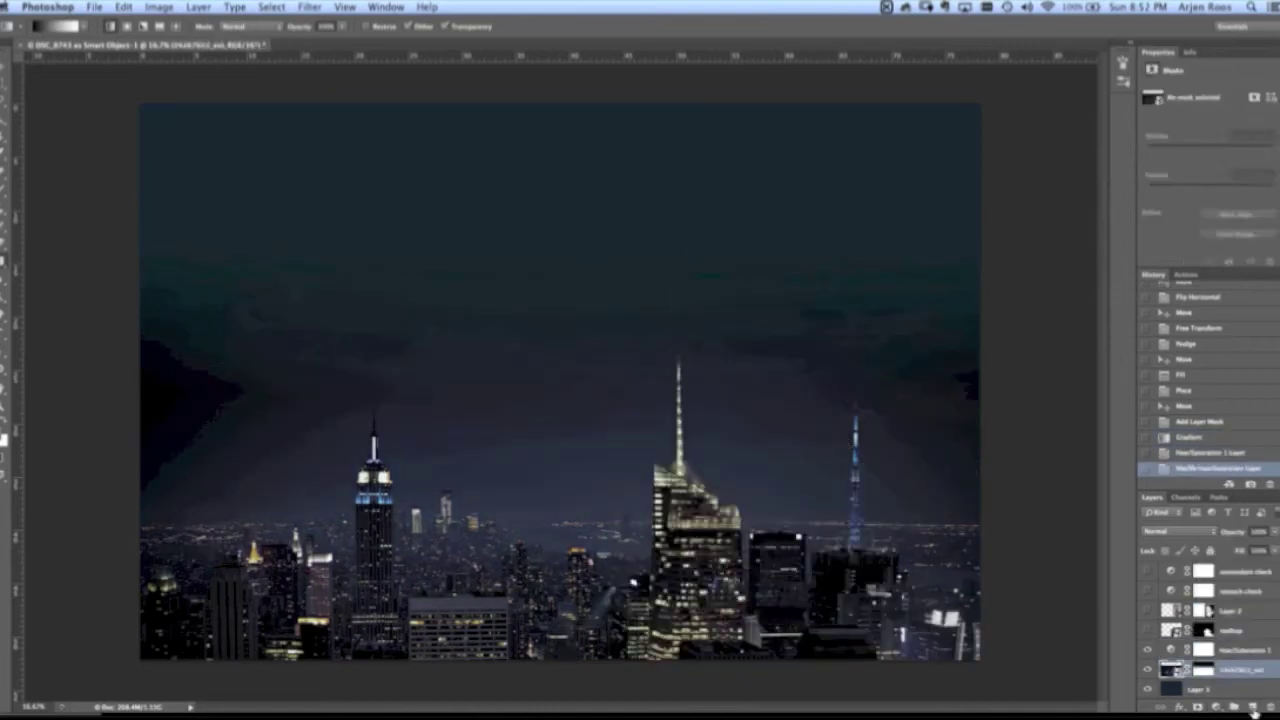
click(1252, 707)
key(s)
click(464, 27)
click(459, 41)
key(super+z)
drag(853, 408, 856, 484)
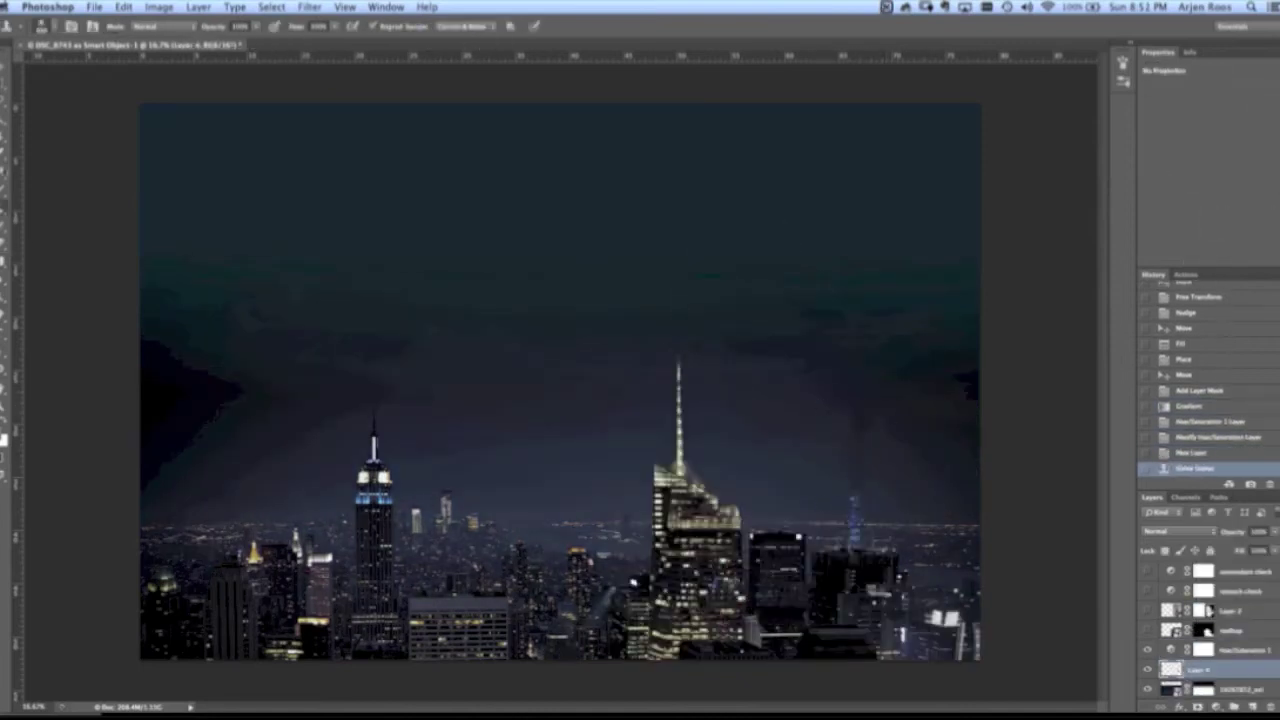
key(j)
drag(960, 444, 1043, 446)
- Show the model and rooftop again and group the skyline layers as "city"
drag(1147, 631, 1147, 611)
click(1249, 684)
shift+click(1240, 650)
click(1218, 423)
text(city)
click(801, 335)
- Place the full moon image as a smart object and scale and position it behind the model's head
click(94, 7)
double_click(651, 209)
drag(500, 339, 232, 154)
drag(480, 300, 722, 329)
drag(474, 183, 366, 108)
drag(600, 270, 654, 273)
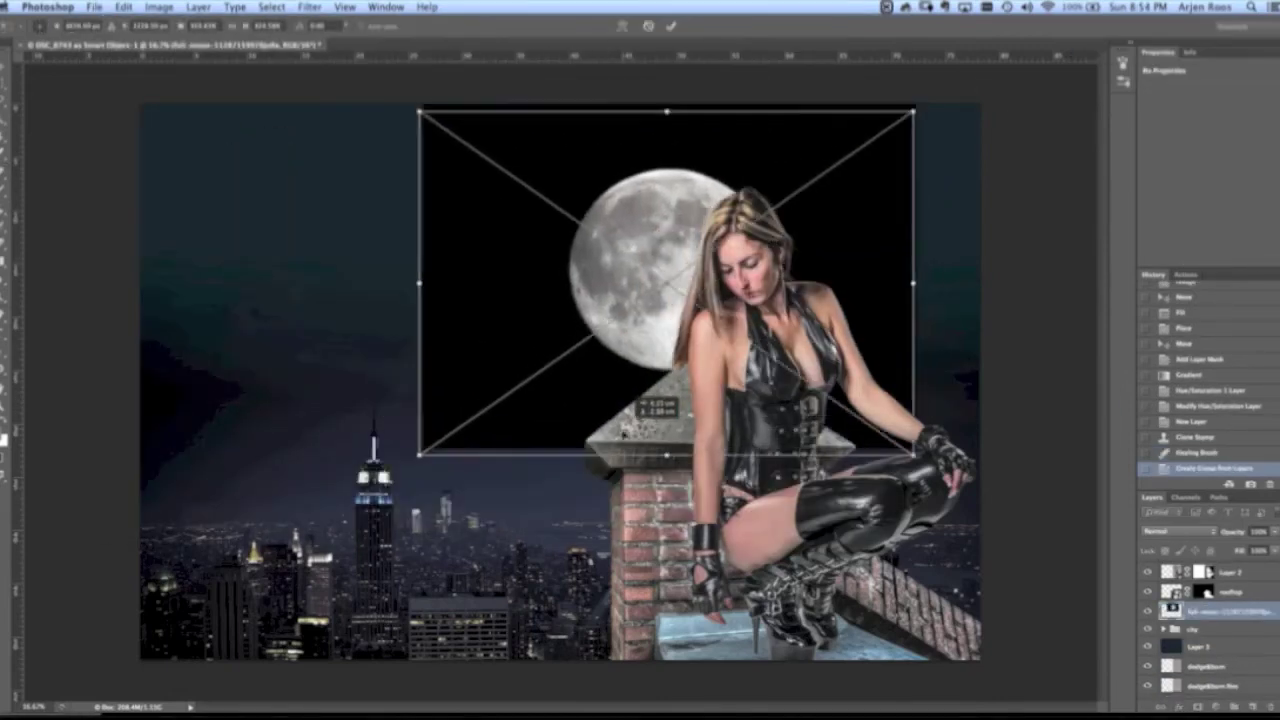
key(Return)
- Change the moon layer's blend mode so its black surroundings drop out, and group it as "moon"
click(1178, 531)
click(1168, 622)
click(1258, 421)
text(moon)
- Clip a colorized Hue/Saturation adjustment to the moon and shift its hue to blue
click(1216, 707)
click(1232, 606)
click(1212, 212)
drag(1152, 142, 1180, 121)
click(1163, 609)
- Clip a Color Balance adjustment to the skyline inside the city group and shift it toward cooler tones
click(1163, 626)
scroll(1206, 668, down, 3)
click(1250, 638)
click(1216, 707)
click(1232, 618)
click(1189, 261)
mouse_move(1192, 166)
mouse_down()
mouse_move(1209, 166)
mouse_move(1199, 143)
mouse_move(1182, 172)
mouse_up()
click(1241, 602)
click(1163, 580)
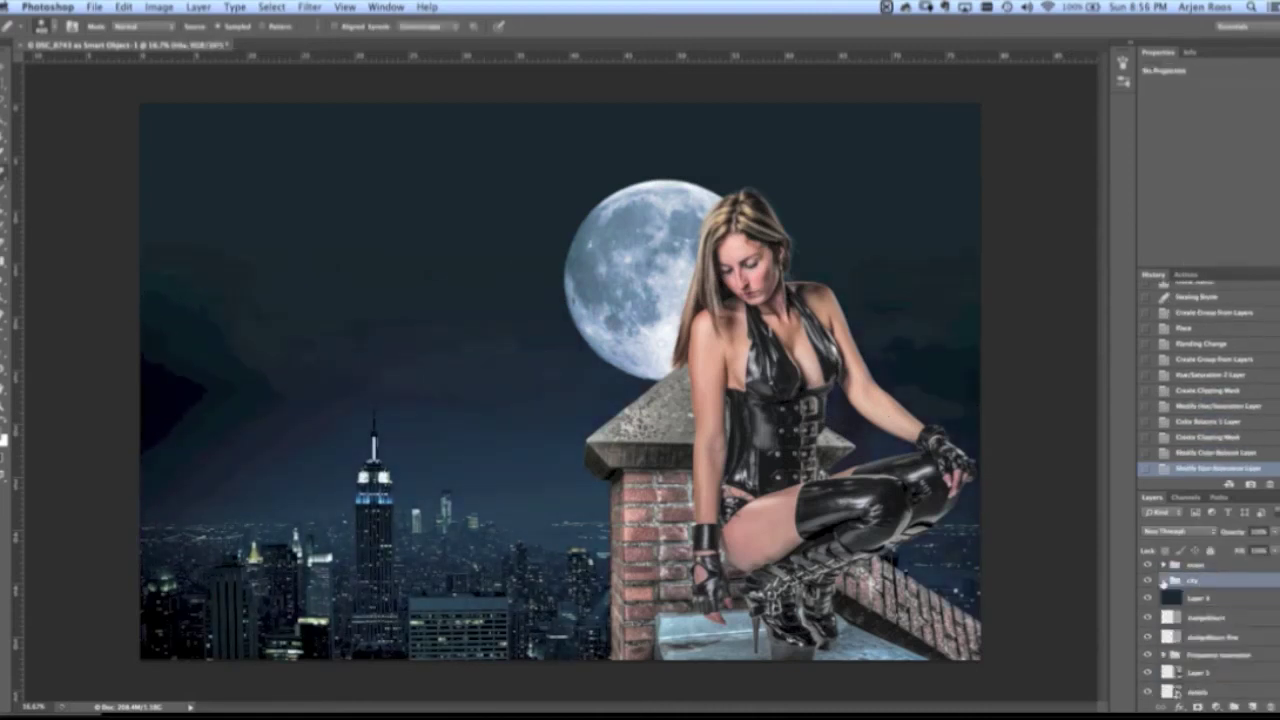
- Add a new layer clipped to the rooftop, brush over the sloping wall and hide the model
scroll(1220, 620, up, 5)
click(1231, 631)
click(1252, 707)
alt+click(1212, 640)
key(b)
drag(850, 585, 962, 645)
click(1147, 610)
- Paint with the brush over the chimney's bricks, its cap and the metal ledge on the clipped layer
drag(640, 432, 780, 430)
mouse_move(760, 640)
mouse_down()
mouse_move(897, 677)
mouse_move(700, 630)
mouse_up()
mouse_move(636, 480)
mouse_down()
mouse_move(632, 640)
mouse_move(618, 640)
mouse_up()
drag(640, 600, 654, 650)
drag(668, 500, 675, 640)
drag(700, 495, 795, 570)
drag(830, 442, 710, 390)
drag(620, 449, 740, 395)
- Set the rooftop paint layer's blend mode to Hard Light and brush more tone onto the chimney cap
click(1180, 531)
click(1170, 690)
drag(670, 415, 685, 400)
drag(720, 395, 812, 430)
drag(700, 375, 710, 435)
drag(740, 390, 815, 435)
- Choose a warm foreground color and paint it over the chimney cap, bricks and ledge at low brush opacity
click(2, 438)
click(865, 201)
drag(705, 370, 735, 435)
drag(655, 392, 614, 432)
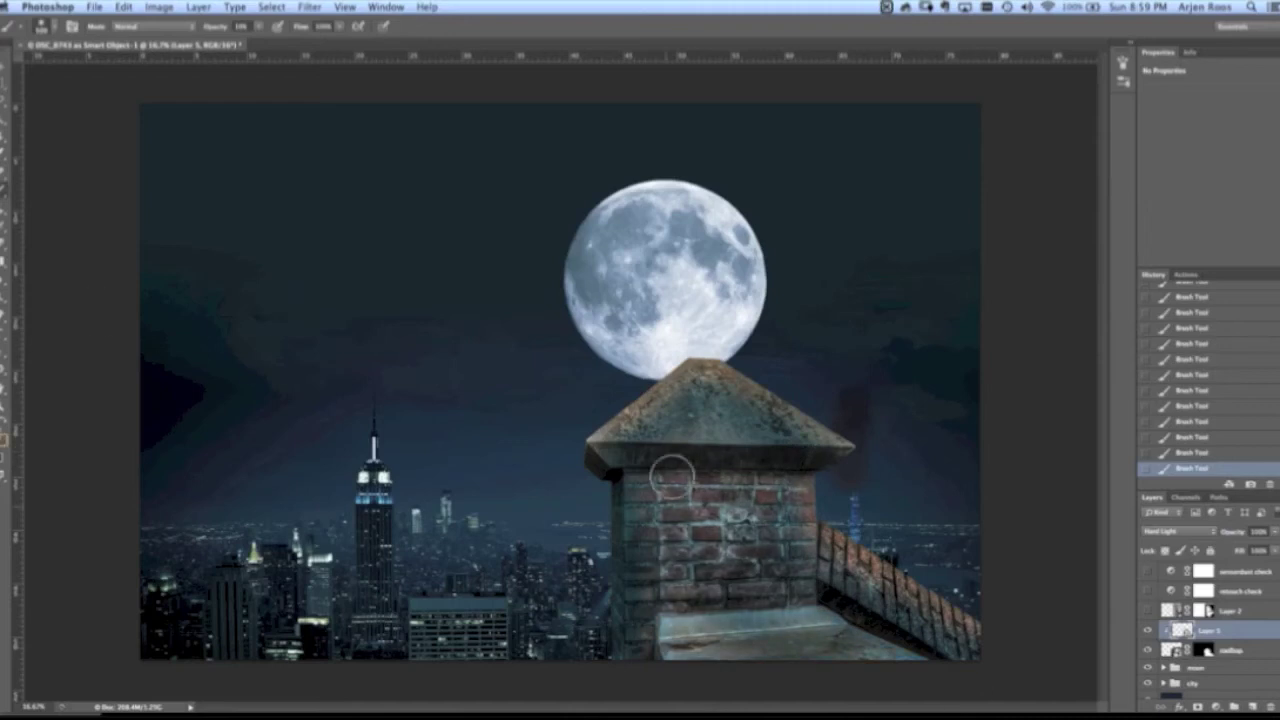
drag(672, 477, 780, 560)
drag(670, 402, 638, 426)
drag(712, 385, 746, 404)
drag(820, 628, 892, 650)
drag(675, 622, 820, 640)
- Clip an Exposure adjustment layer to the rooftop and adjust its gamma correction
click(1216, 707)
click(1235, 500)
click(1189, 261)
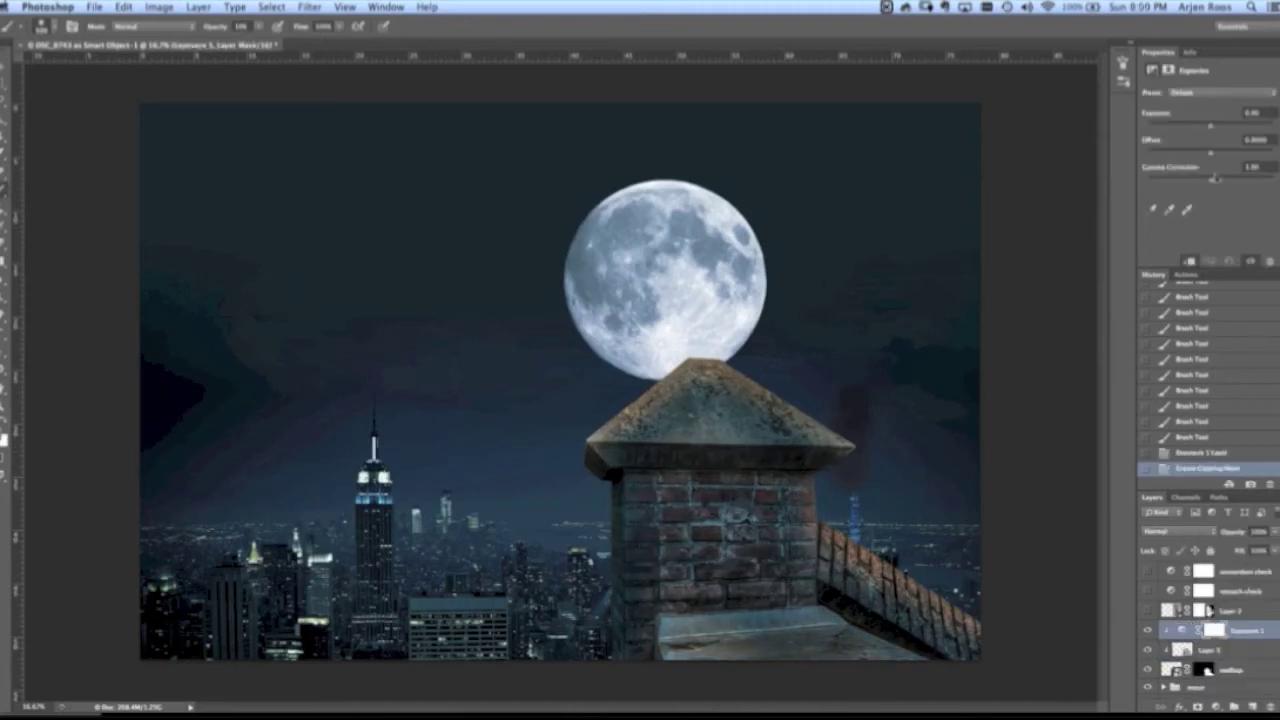
drag(1215, 178, 1219, 179)
- Pick a new foreground color and paint over the cap edges, ledge and sloping wall on the Hard Light layer
click(1210, 650)
click(2, 439)
click(865, 201)
drag(688, 365, 625, 412)
drag(690, 361, 738, 366)
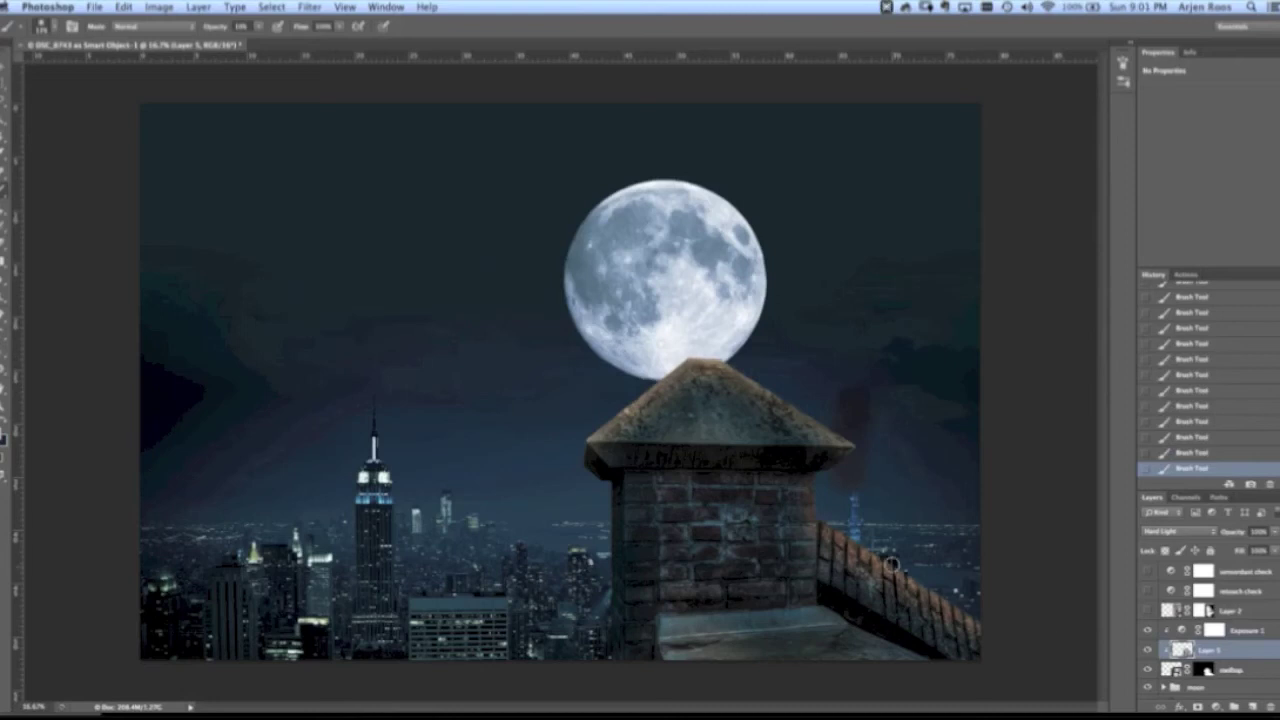
drag(702, 637, 742, 636)
drag(822, 574, 889, 637)
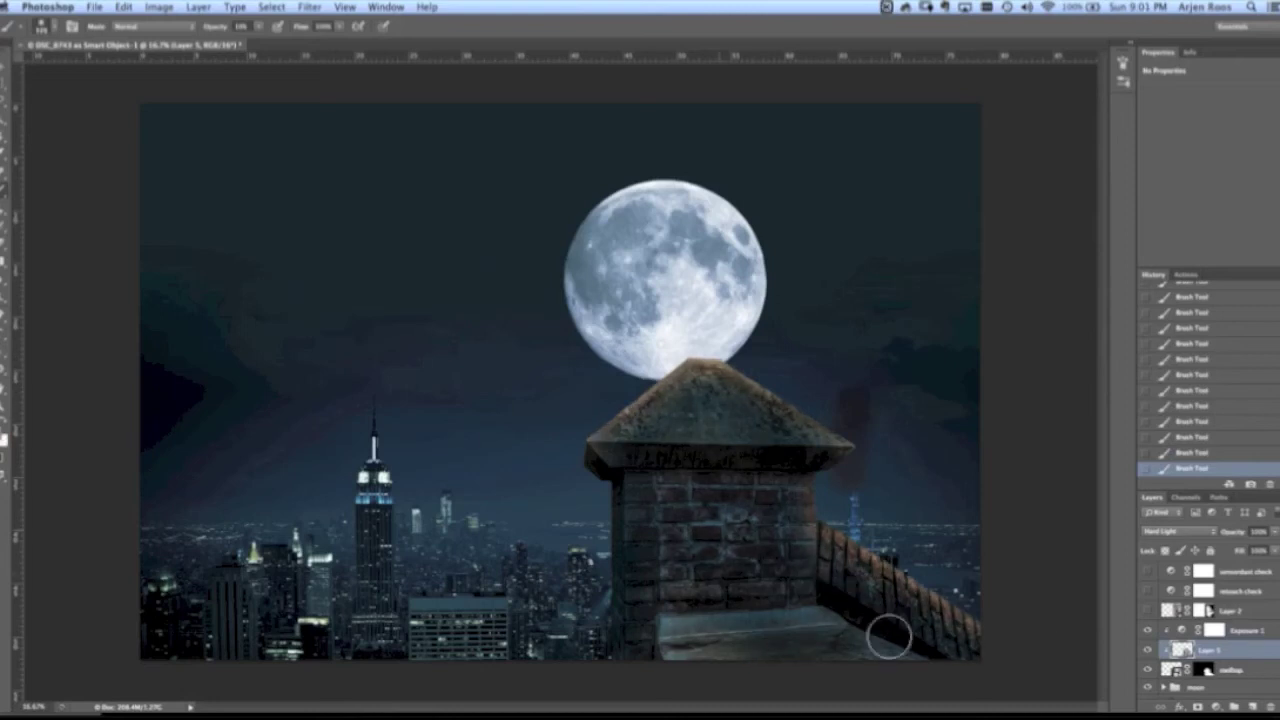
- Show the model again and group the rooftop layers as "rooftop"
click(1148, 612)
click(1274, 497)
click(1194, 418)
text(rooftop)
- Add an Exposure adjustment layer above the model and lower its exposure slightly
click(1216, 707)
click(1205, 585)
drag(1210, 126, 1205, 126)
- On a new Hard Light layer clipped to the model, paint picked colors over her shoulder and hanging hand
click(1252, 707)
alt+click(1218, 620)
click(2, 438)
drag(736, 352, 736, 366)
click(595, 257)
click(865, 201)
drag(808, 272, 838, 300)
drag(710, 636, 684, 600)
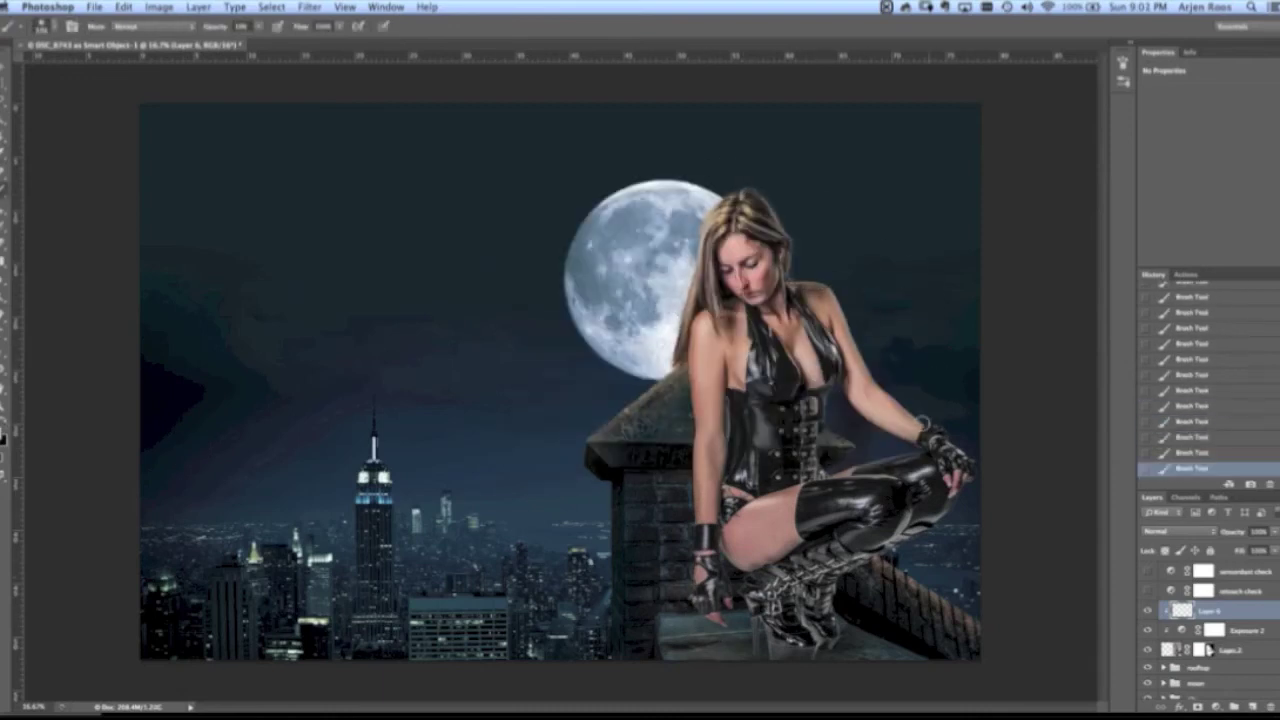
click(1180, 531)
click(1175, 640)
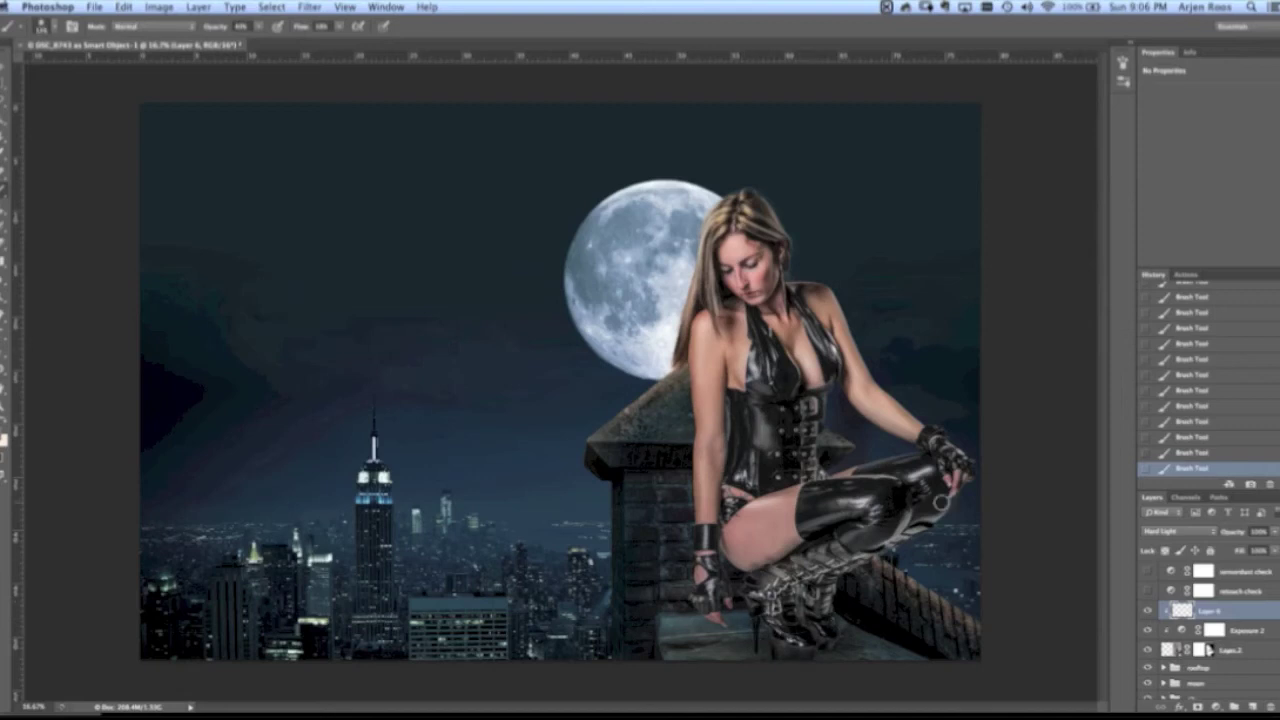
- Run a saved action, switch to the dodge and burn tools and clip the new layer to the model
click(1186, 274)
click(1216, 342)
click(1208, 484)
key(o)
alt+click(1190, 620)
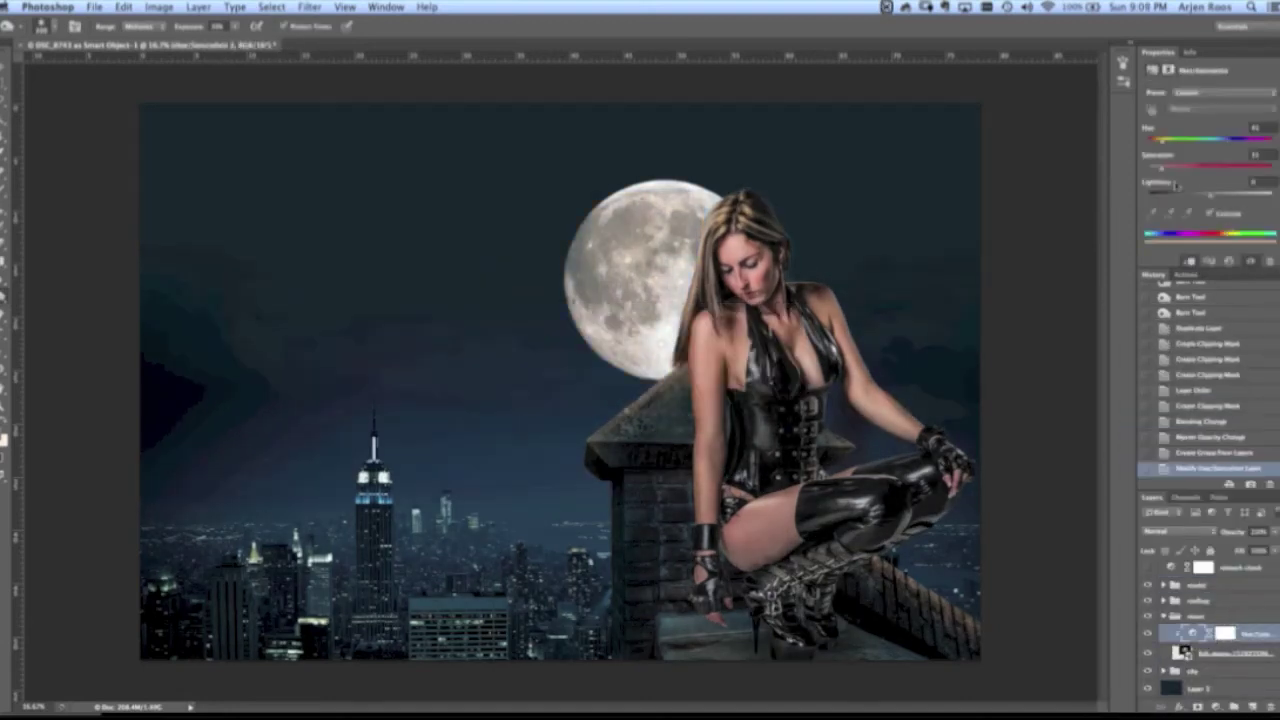
- Place the clouds-above-the-sky-2 image above the moon group, enlarge it to the canvas's left edge and set it to Screen
click(1163, 617)
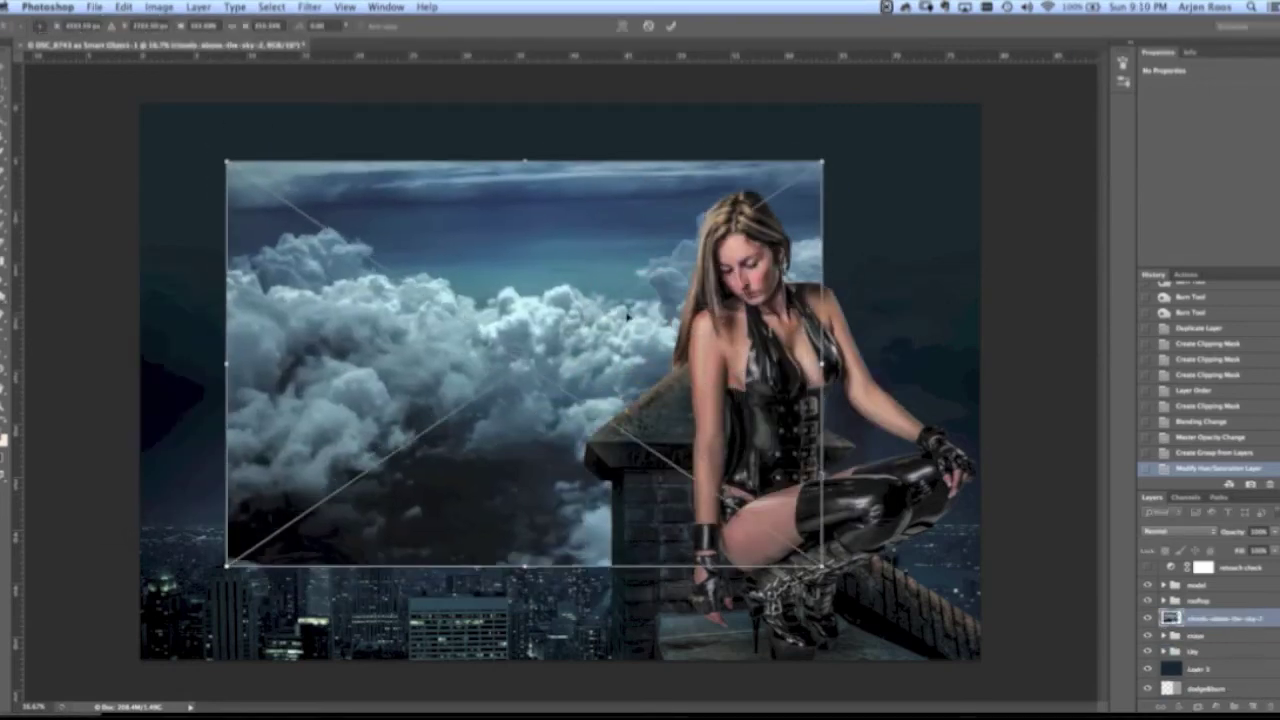
drag(227, 161, 139, 132)
key(Return)
click(1180, 531)
click(1170, 617)
- Add a mask to the clouds layer and clip a Curves adjustment to it that darkens the clouds
click(1197, 707)
click(1216, 707)
click(1247, 576)
click(1191, 261)
drag(1222, 172, 1207, 217)
click(1148, 618)
click(1148, 618)
click(1219, 641)
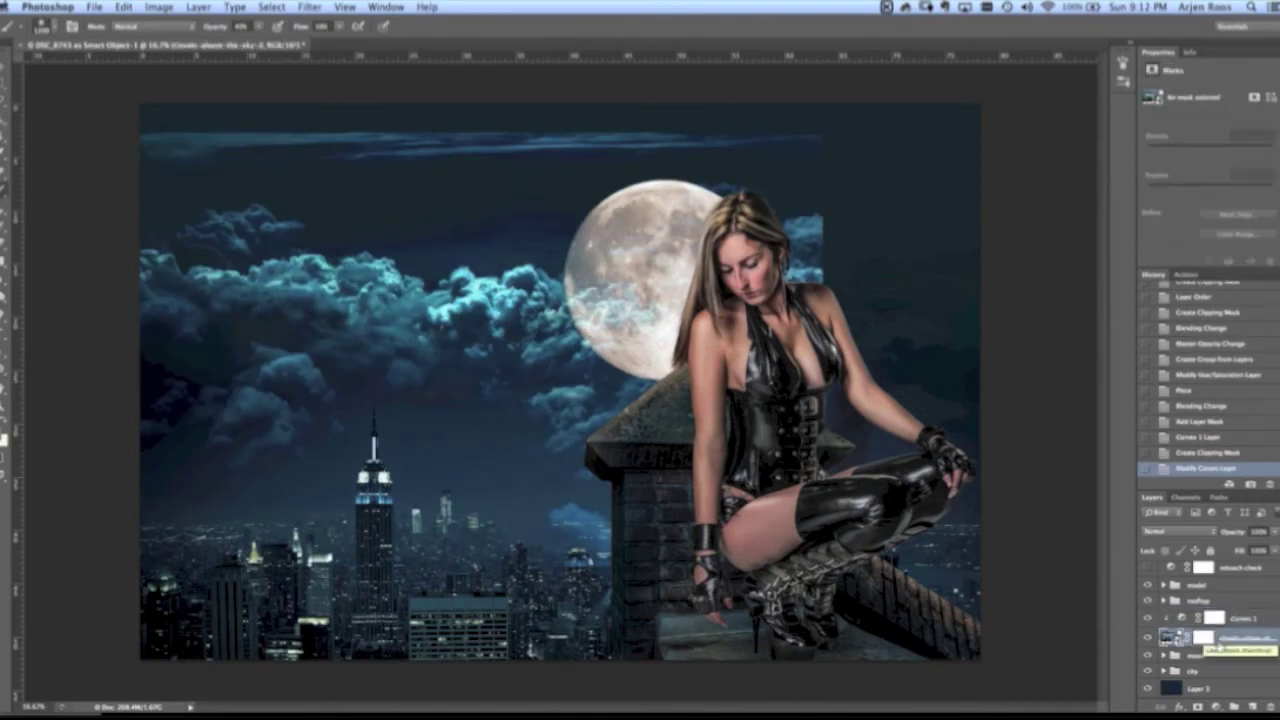
click(1216, 707)
click(1243, 606)
drag(1210, 168, 1175, 168)
click(1222, 215)
click(1222, 215)
key(Delete)
- Paint on the clouds layer's mask to hide the low clouds over the skyline and the streaks high in the sky
click(1205, 638)
mouse_move(346, 416)
mouse_down()
mouse_move(260, 384)
mouse_move(279, 352)
mouse_up()
drag(586, 440, 548, 559)
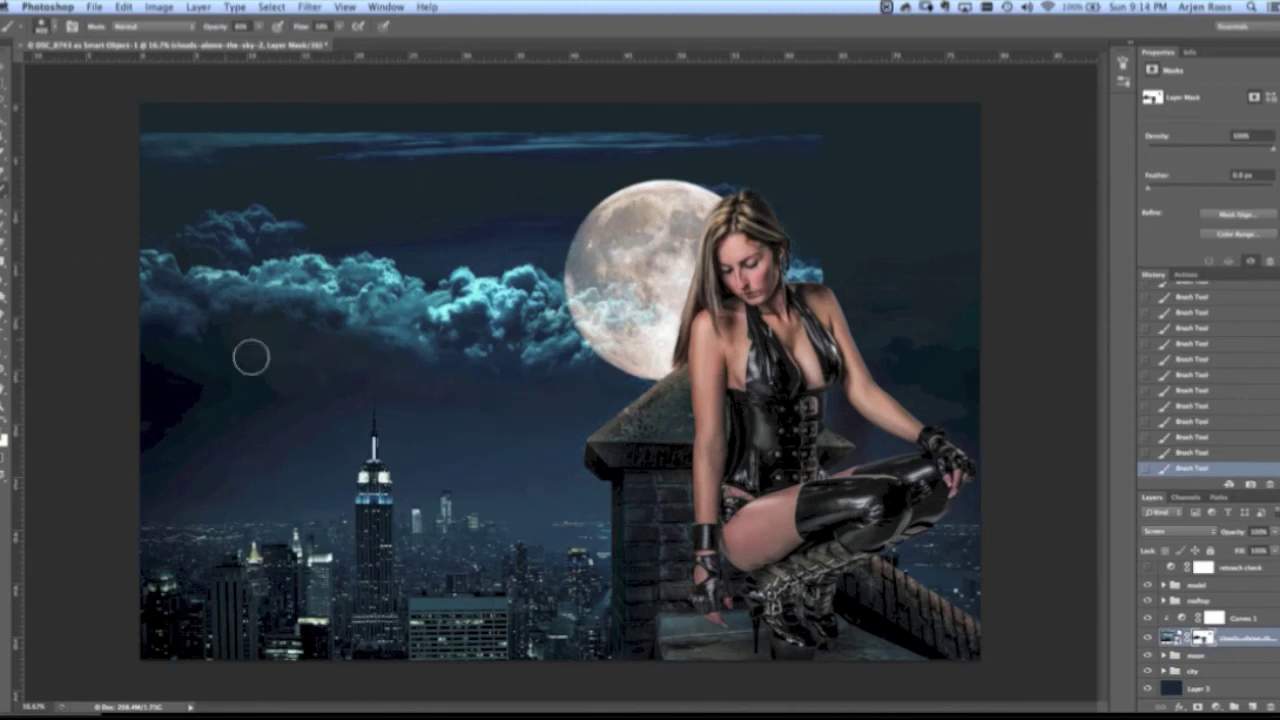
drag(766, 148, 155, 146)
drag(155, 146, 771, 135)
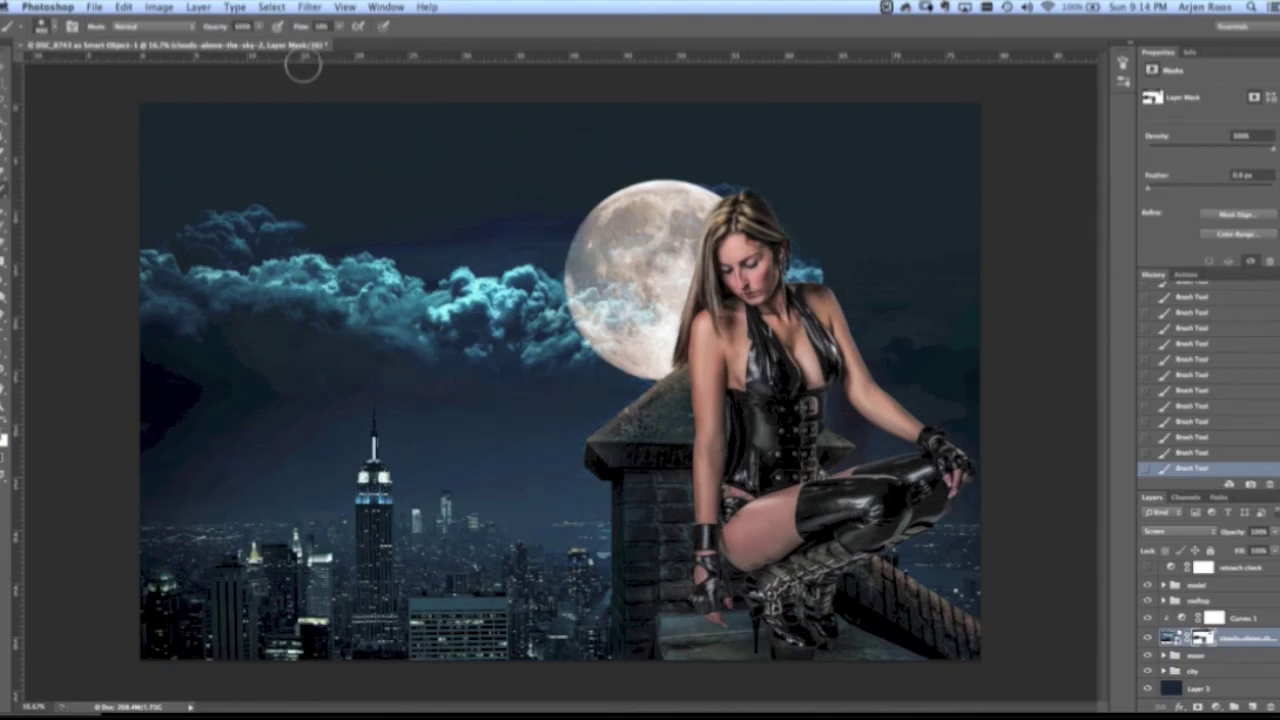
- Isolate the clouds layer and try cloning clouds with the Clone Stamp
alt+click(1147, 638)
key(s)
alt+click(561, 312)
key(super+alt+z)
key(super+alt+z)
key(super+alt+z)
key(super+alt+z)
- Rasterize the clouds layer and clone clouds into the empty sky to the right of the model
click(1170, 638)
mouse_move(819, 290)
mouse_down()
mouse_move(921, 286)
mouse_move(968, 300)
mouse_up()
key(Return)
drag(962, 304, 700, 262)
alt+click(373, 266)
mouse_move(258, 215)
mouse_down()
mouse_move(190, 226)
mouse_move(205, 226)
mouse_move(190, 246)
mouse_up()
key(super+z)
alt+click(477, 298)
- Brush on the clouds layer's mask to soften the cloud bank's lower edge above the skyline
click(1203, 638)
drag(500, 430, 370, 460)
drag(490, 500, 180, 530)
click(1203, 438)
key(b)
click(1201, 640)
mouse_move(480, 450)
mouse_down()
mouse_move(670, 549)
mouse_move(795, 540)
mouse_up()
mouse_move(200, 500)
mouse_down()
mouse_move(331, 526)
mouse_move(775, 445)
mouse_up()
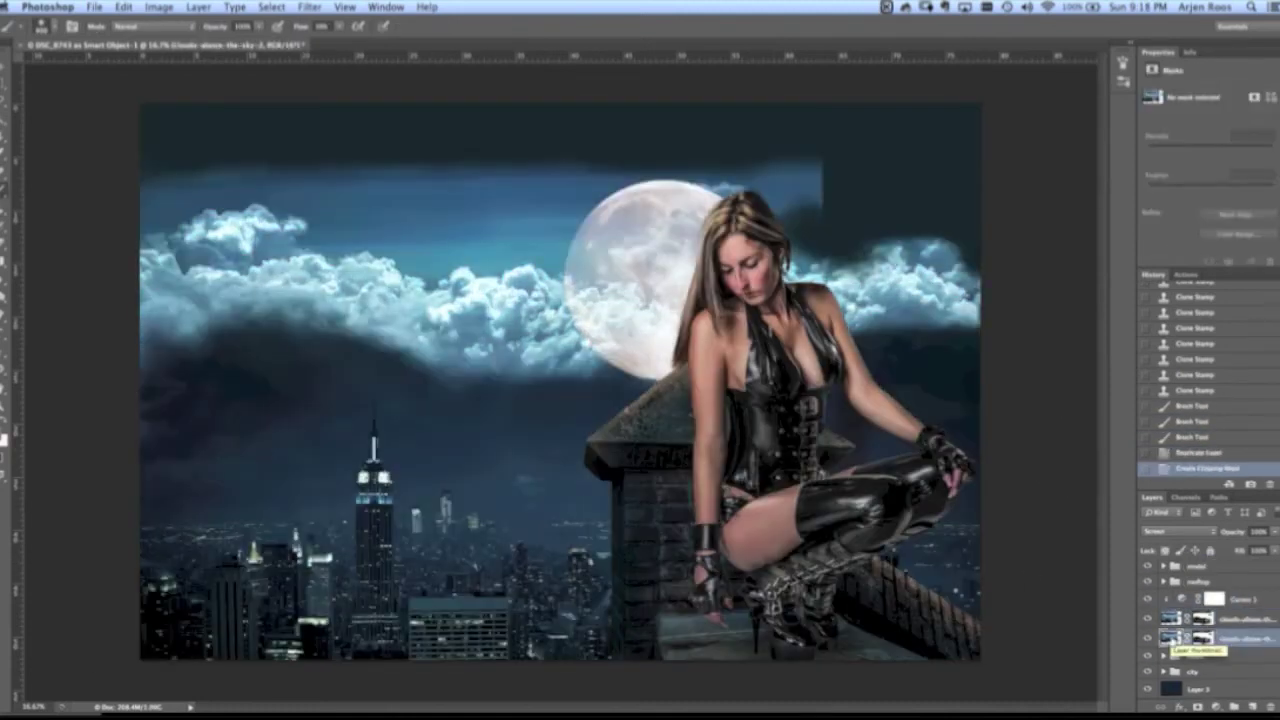
- Move one of the two clouds layers above the Curves adjustment and fill its mask with black
drag(1202, 637, 1241, 604)
key(Return)
click(1203, 600)
key(alt+BackSpace)
key(super+BackSpace)
key(x)
- Brush on both cloud masks to blend the clouds beside the model and refine the cloud edges
key(super+alt+z)
key(super+alt+z)
mouse_move(824, 268)
mouse_down()
mouse_move(872, 250)
mouse_move(966, 312)
mouse_up()
click(1203, 638)
key(super+alt+z)
key(super+alt+z)
click(1203, 638)
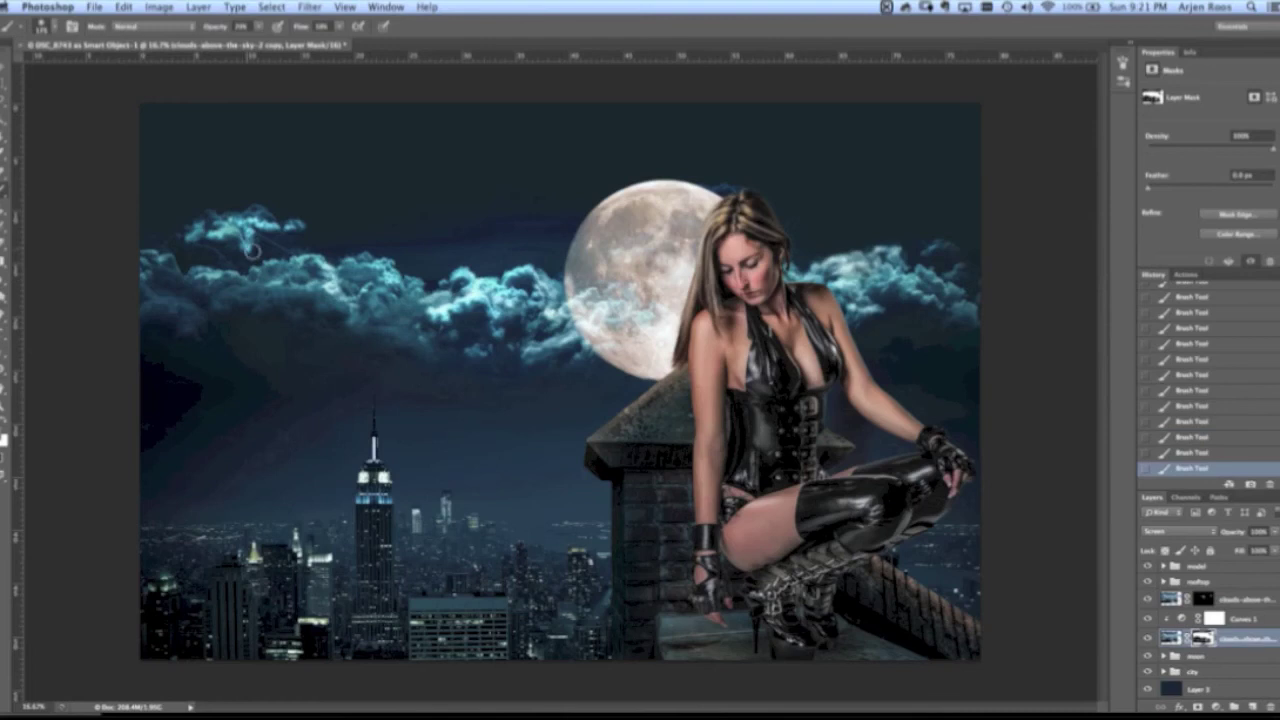
click(1203, 598)
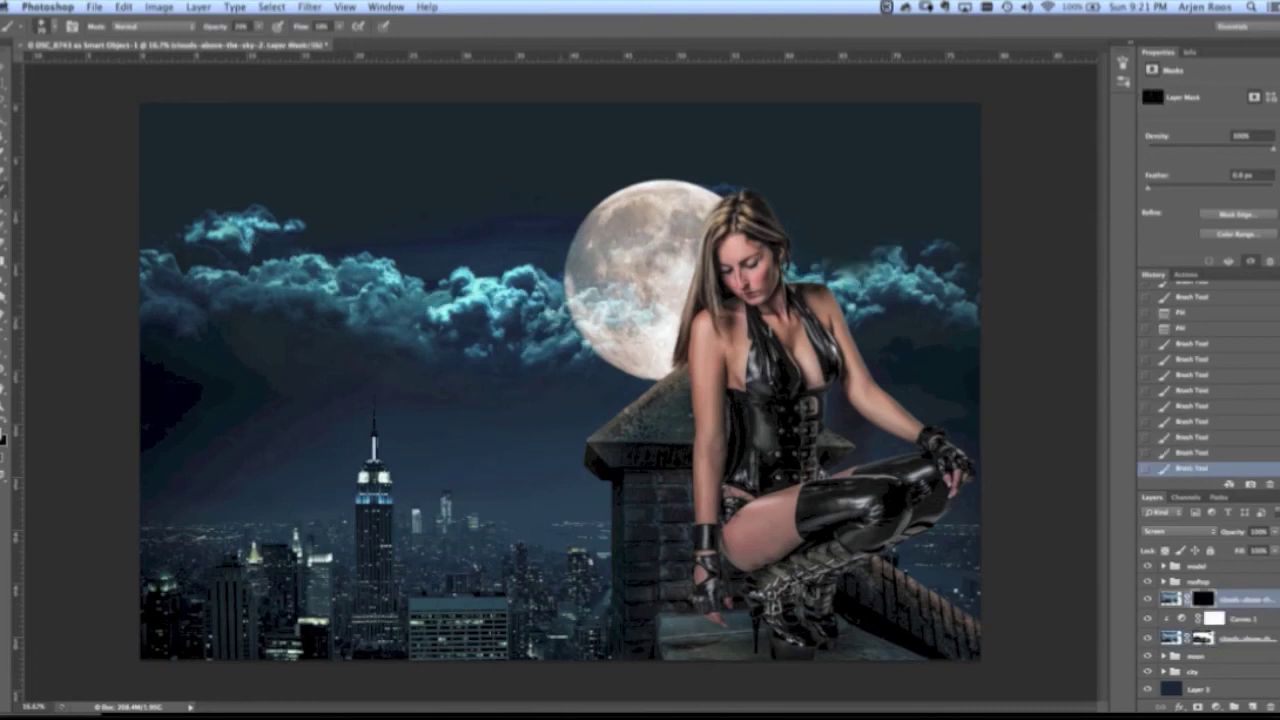
key(alt+[)
key(alt+[)
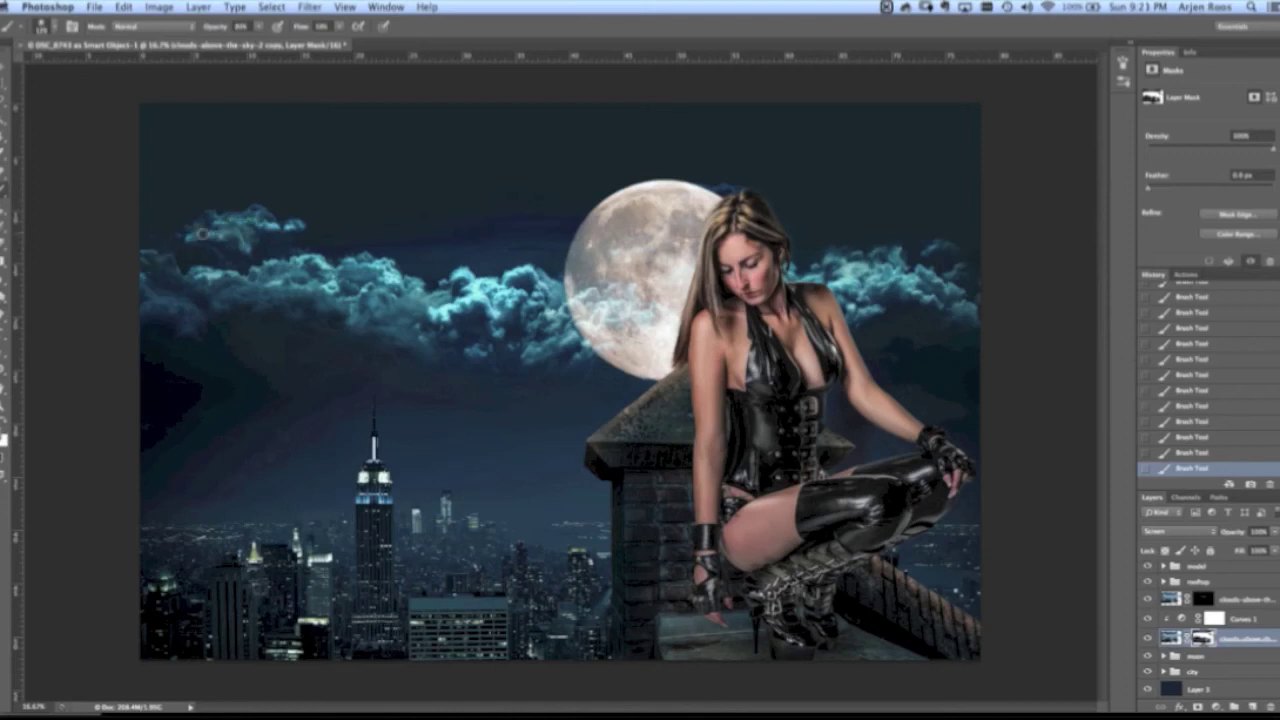
- Compare the image with and without the lower clouds layer and undo the last eight mask strokes
click(1148, 638)
click(1148, 638)
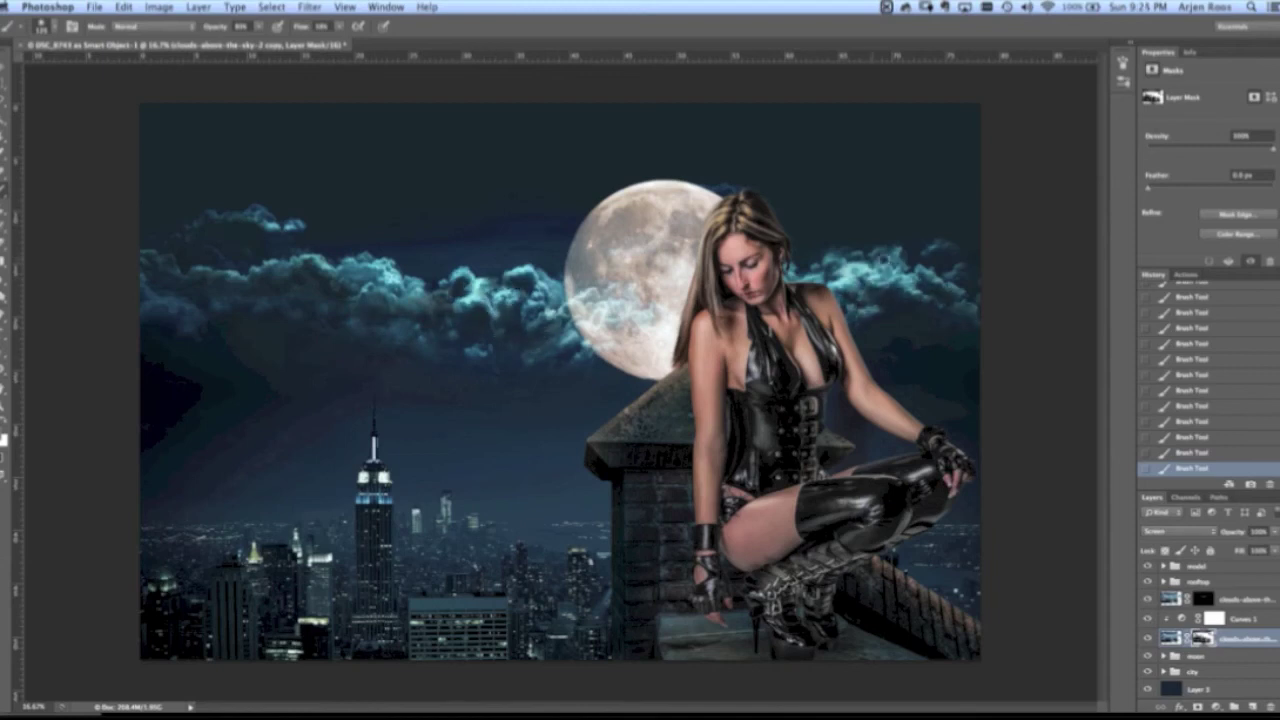
key(alt+super+z)
key(alt+super+z)
key(alt+super+z)
key(alt+super+z)
key(alt+super+z)
key(alt+super+z)
key(alt+super+z)
key(alt+super+z)
- Group the cloud layers and their Curves adjustment as "clouds" and arrange the group beneath the moon group
shift+click(1243, 599)
click(1274, 497)
click(1257, 428)
text(clouds)
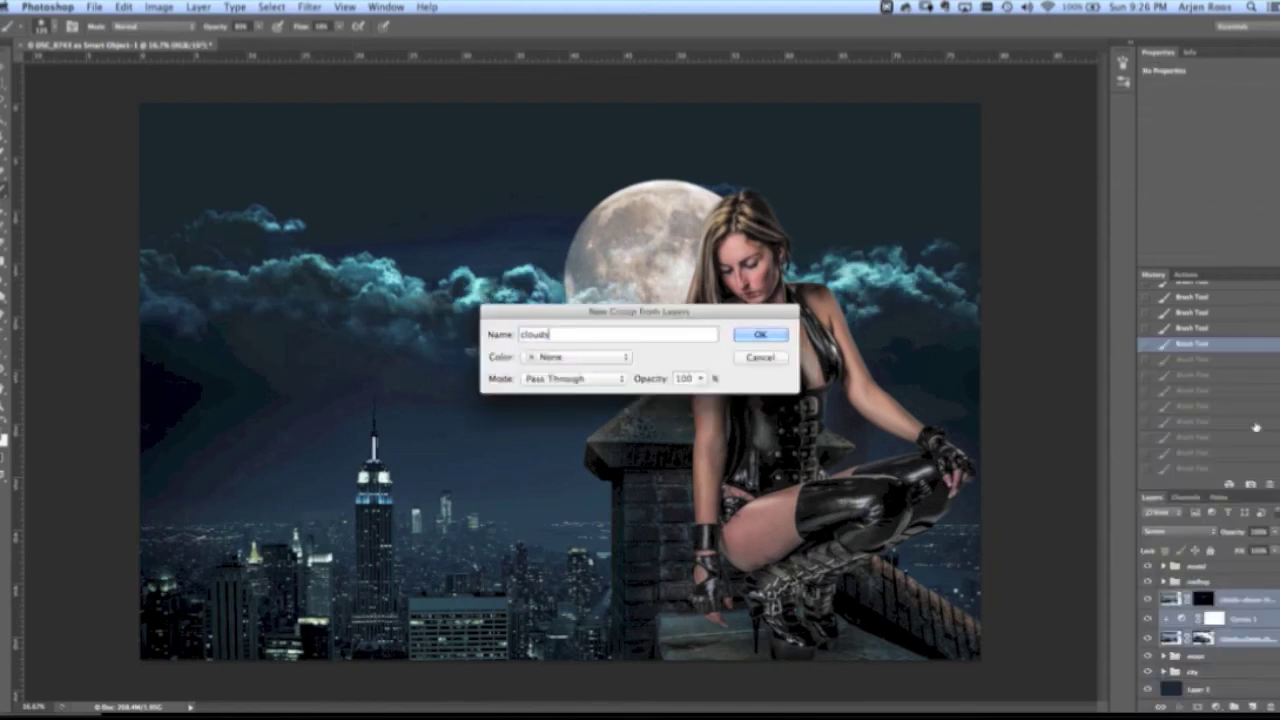
key(Return)
drag(1210, 598, 1217, 622)
- Mask the clouds group and paint at 100% opacity and flow to remove the clouds over the moon
click(1198, 707)
key(0)
key(shift+0)
drag(654, 343, 600, 305)
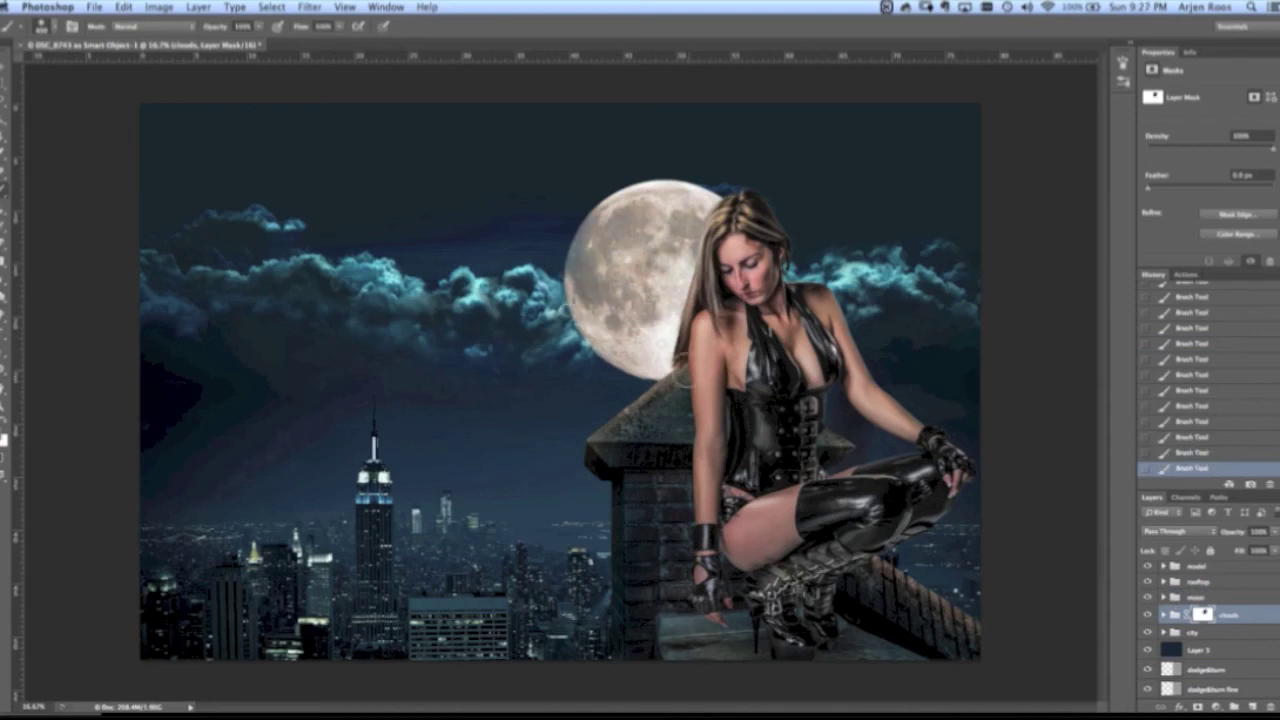
- Add a dark blue Solid Color fill layer above the Hue/Saturation adjustment in the city group
click(1164, 632)
click(1245, 650)
click(1216, 707)
click(1232, 523)
click(735, 281)
click(711, 362)
click(865, 202)
- Lower the color fill's opacity, blend it with Multiply, and select its mask with the brush at 20% opacity
drag(1274, 532, 1234, 550)
click(1180, 532)
click(1186, 567)
click(1148, 650)
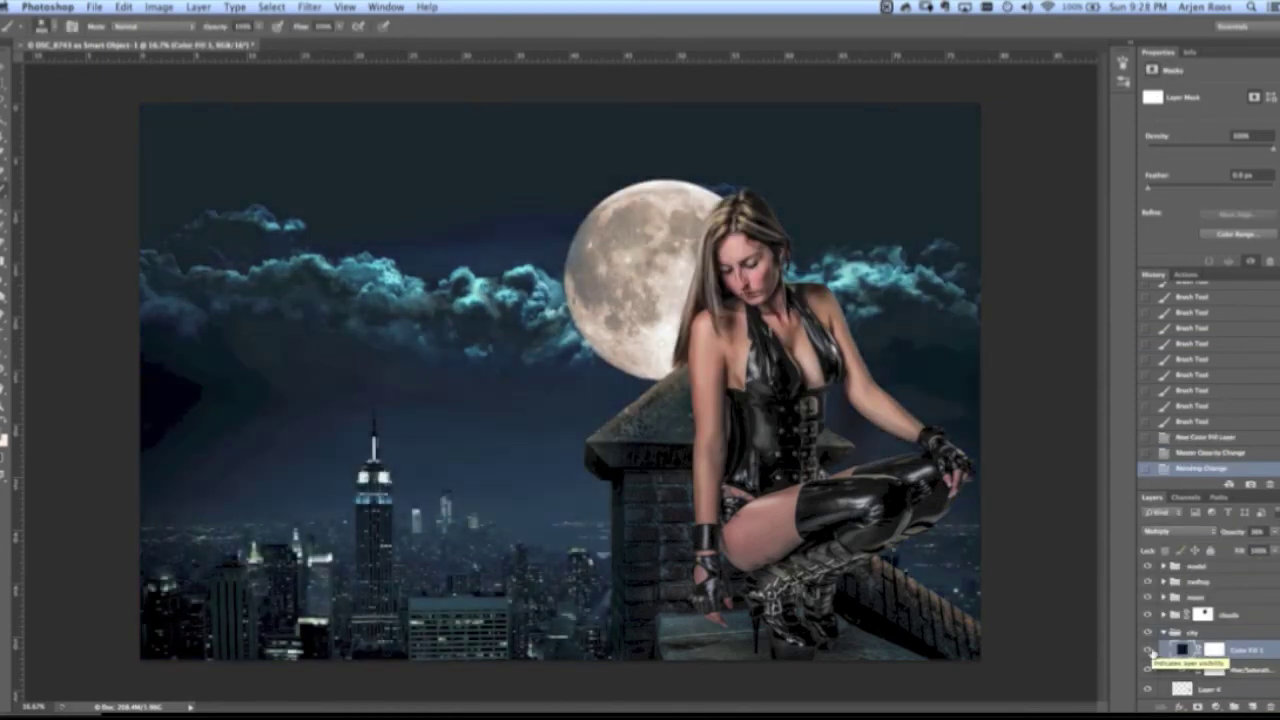
click(1148, 650)
click(1214, 650)
key(2)
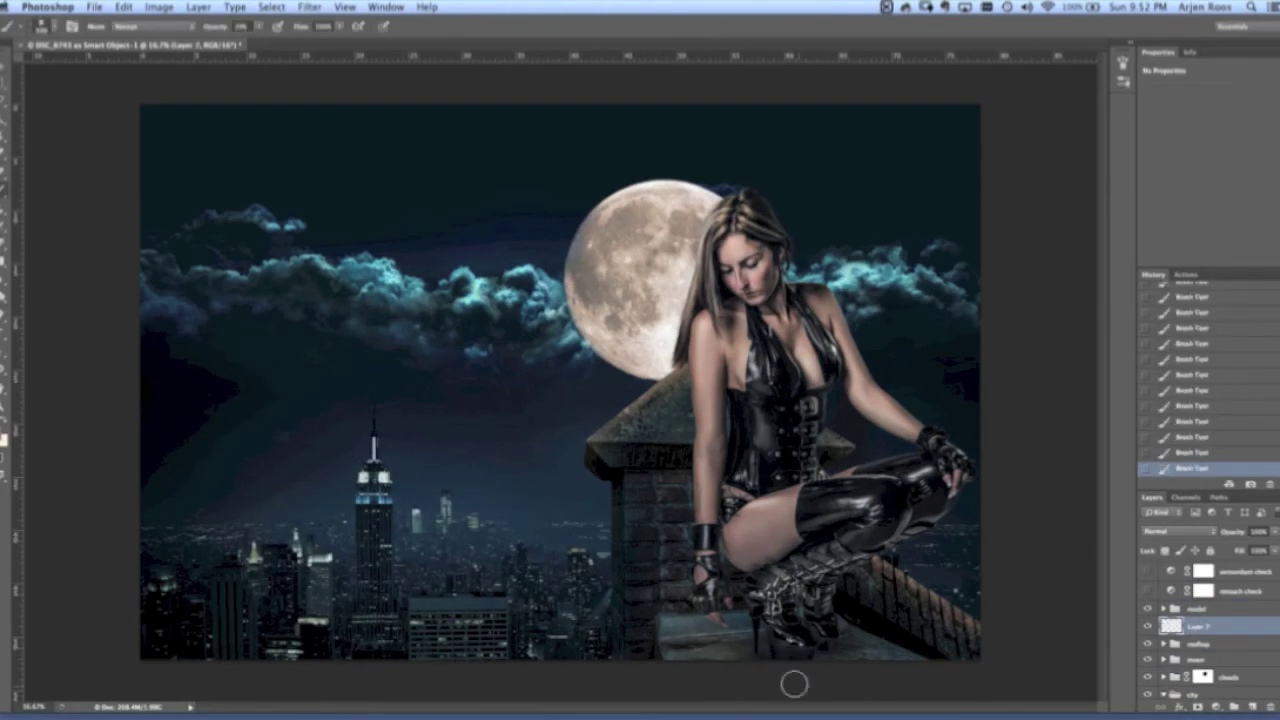
- Paint soft shadows around the model's boots and hand on the layer beneath the model group
key(super+plus)
key(super+plus)
key(super+plus)
drag(761, 659, 641, 493)
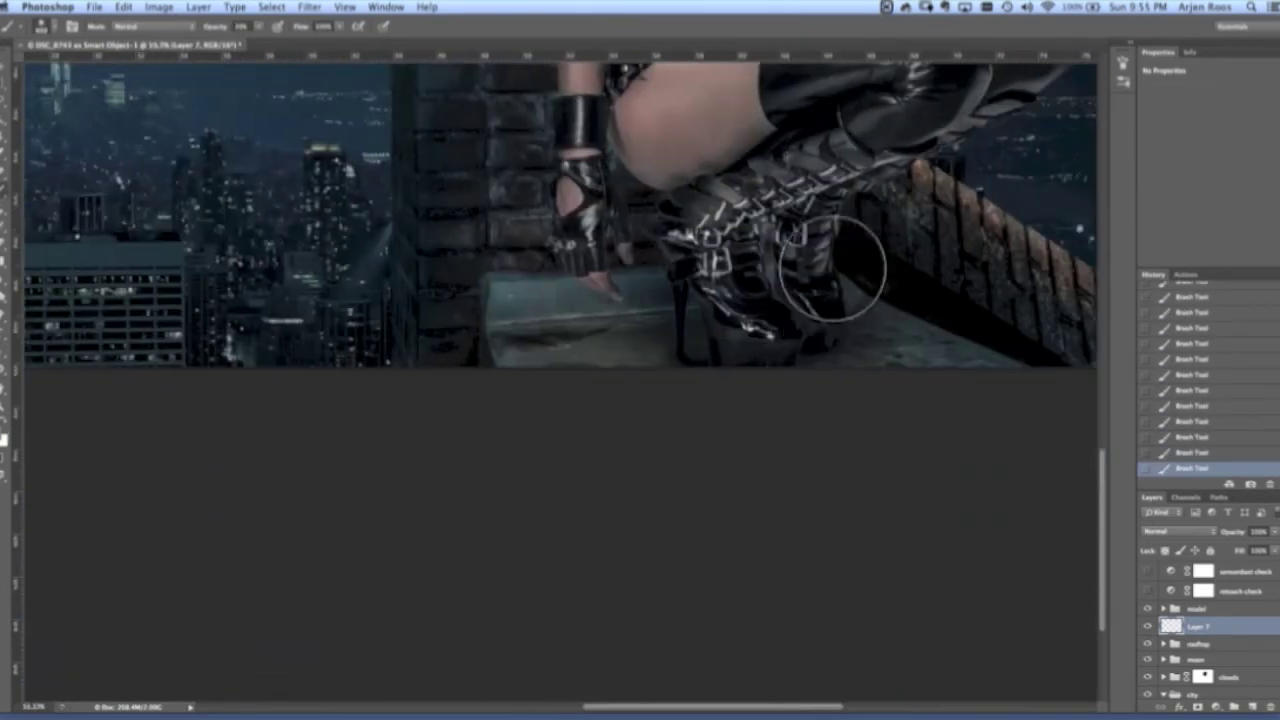
click(1180, 531)
- Erase excess paint from the Hard Light layer clipped to the model and compare it on and off
click(1160, 600)
key(e)
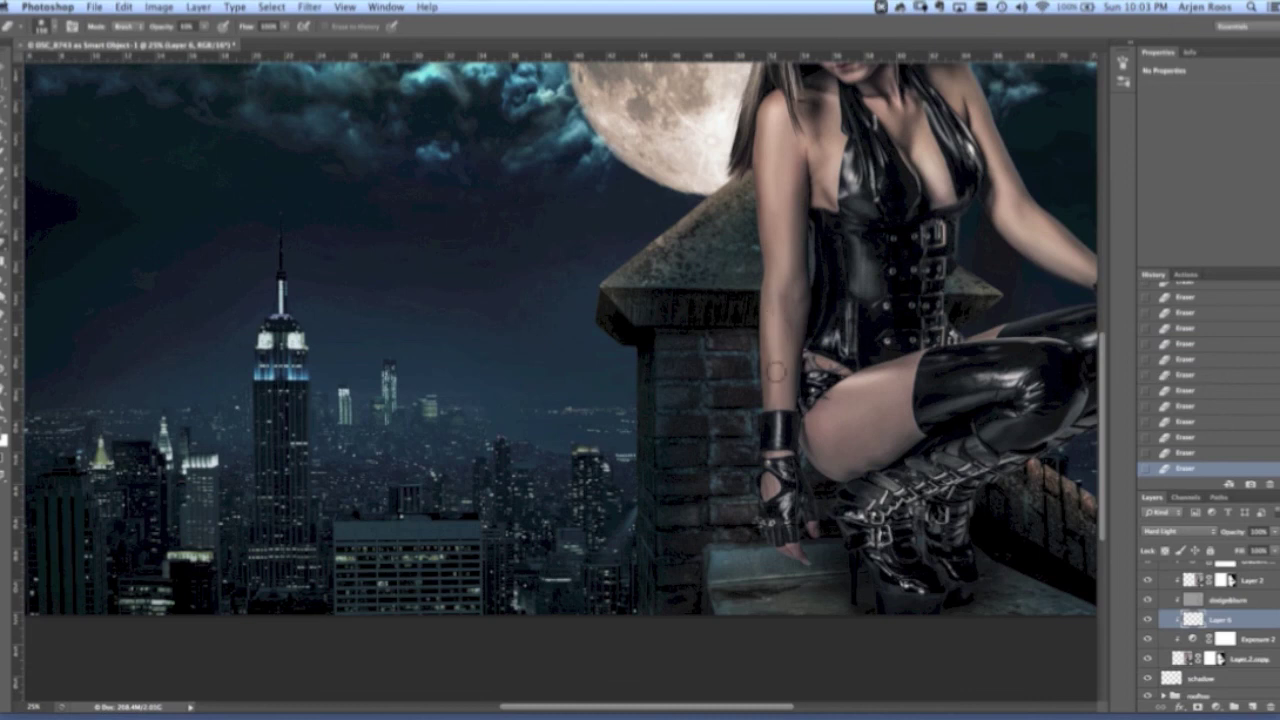
scroll(913, 362, up, 5)
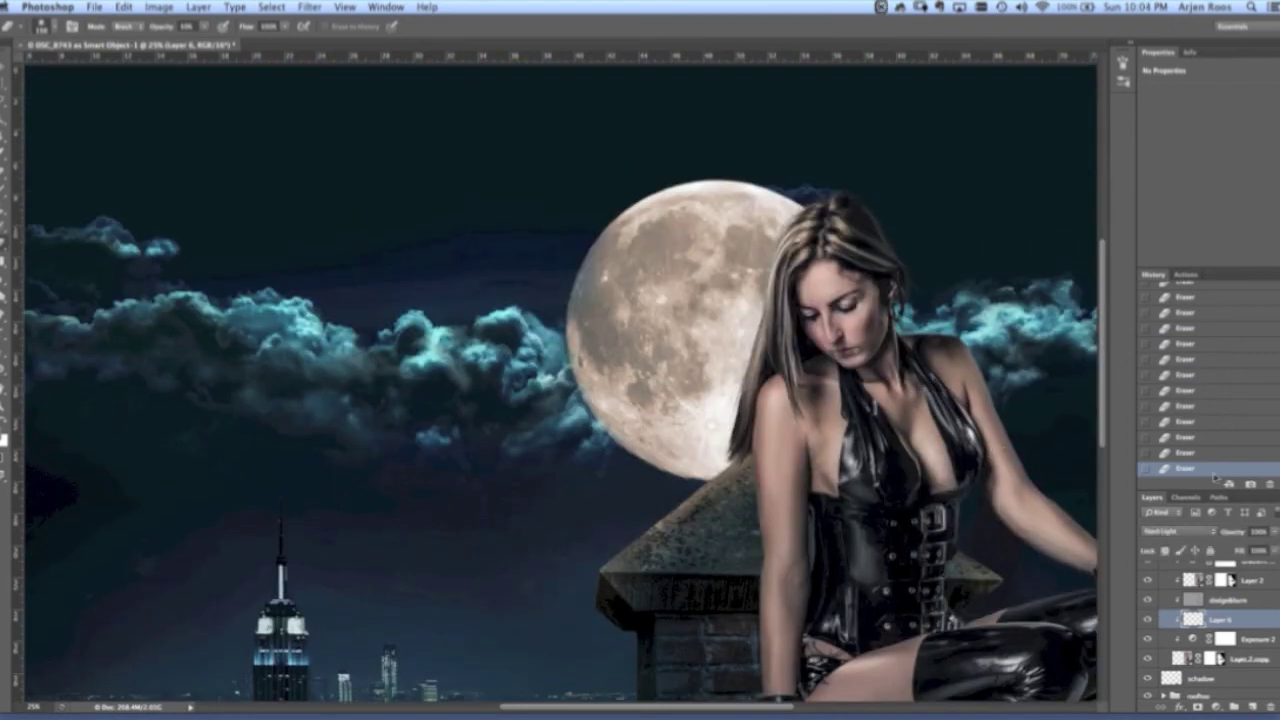
click(1149, 621)
scroll(1150, 625, up, 5)
- Stamp all visible layers into a new layer above the model group and apply the Color Efex Pro 4 filter
click(1163, 608)
click(1215, 608)
key(ctrl+alt+shift+super+e)
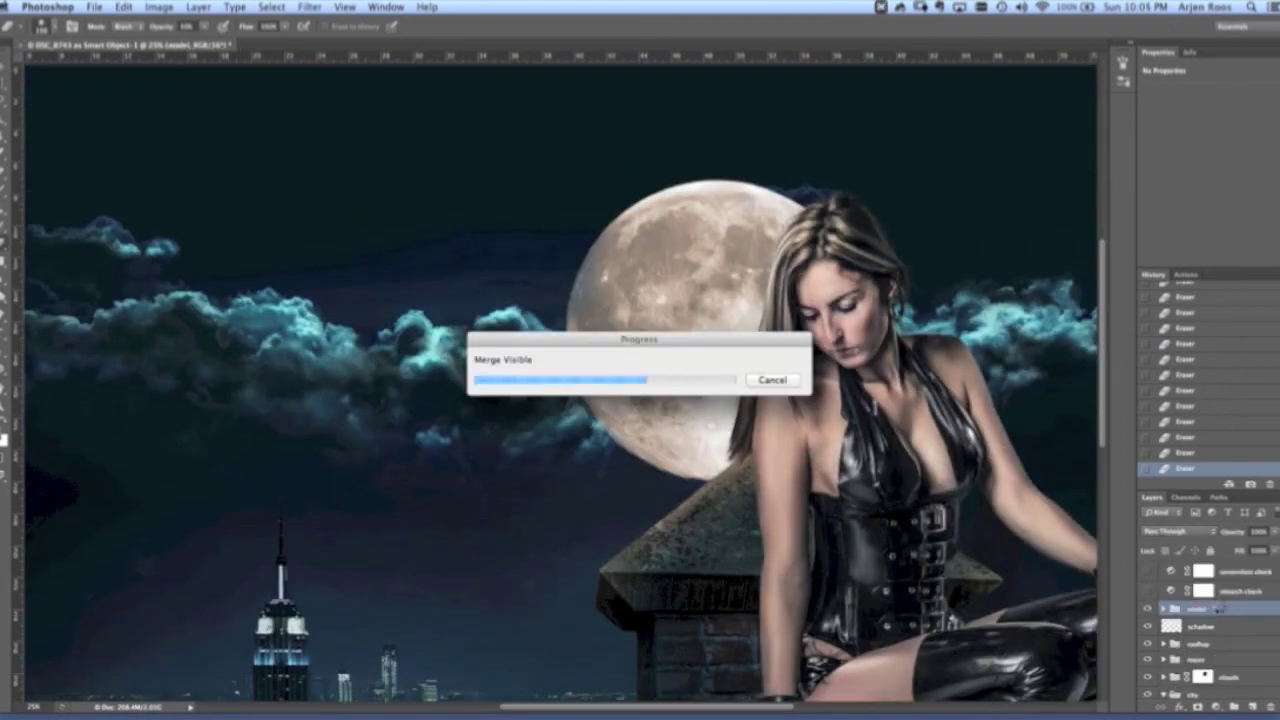
click(309, 7)
click(316, 22)
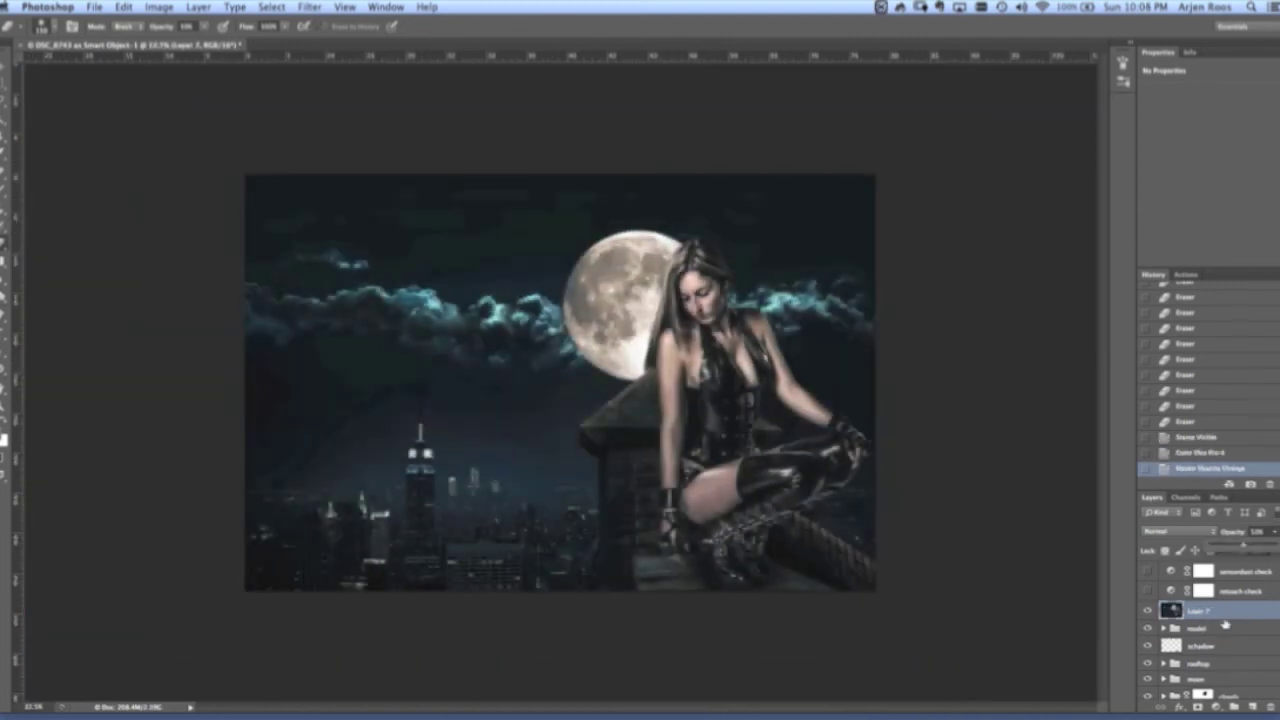
- Stamp the visible layers into a masked Multiply layer and paint its mask over the model and moon with a large brush
key(alt+shift+super+e)
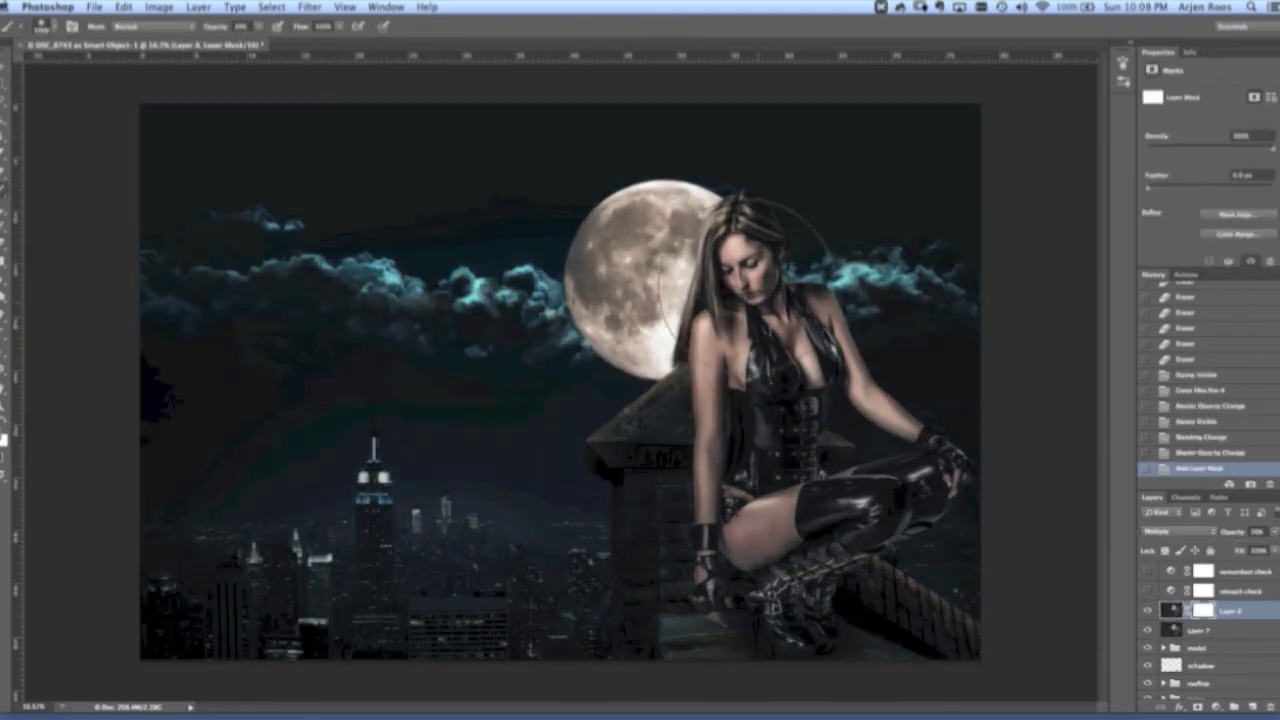
key(bracketright)
key(bracketright)
key(bracketright)
key(bracketright)
key(bracketright)
key(bracketright)
key(bracketright)
key(bracketright)
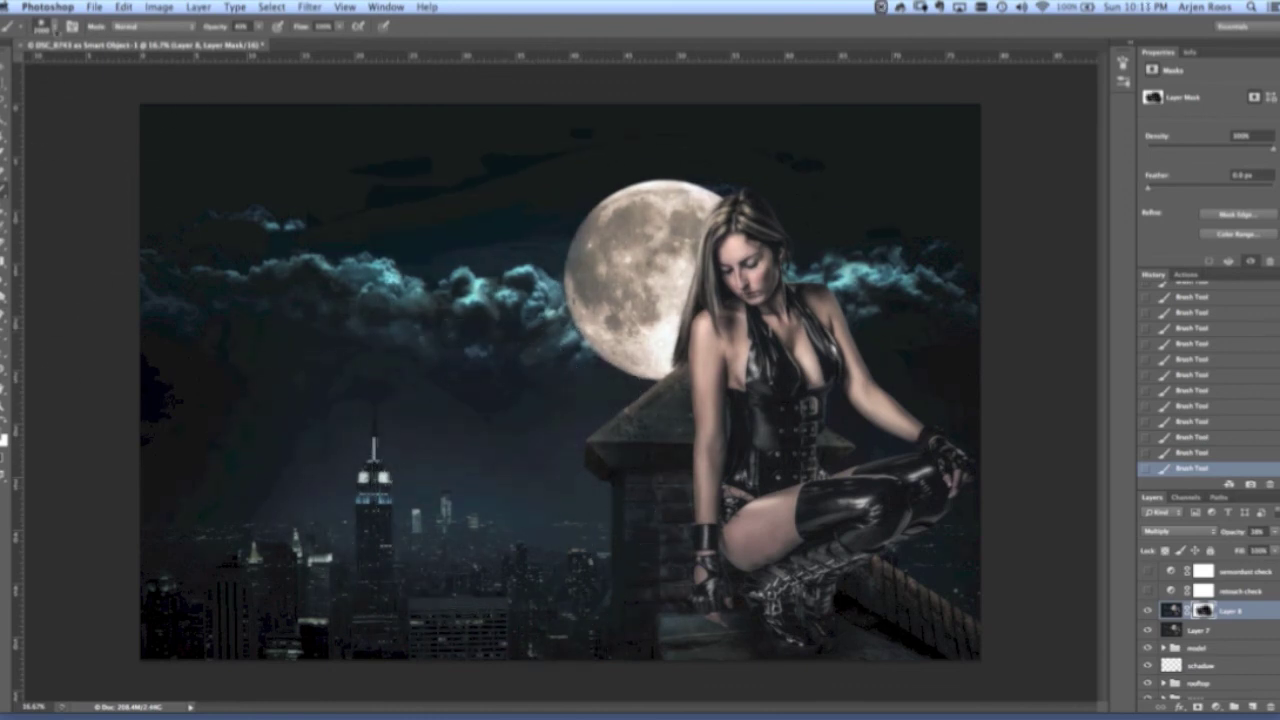
- Compare the Multiply layer on and off and refine its mask around the model and chimney
click(1240, 591)
click(1231, 612)
click(1148, 611)
click(1148, 611)
click(1204, 611)
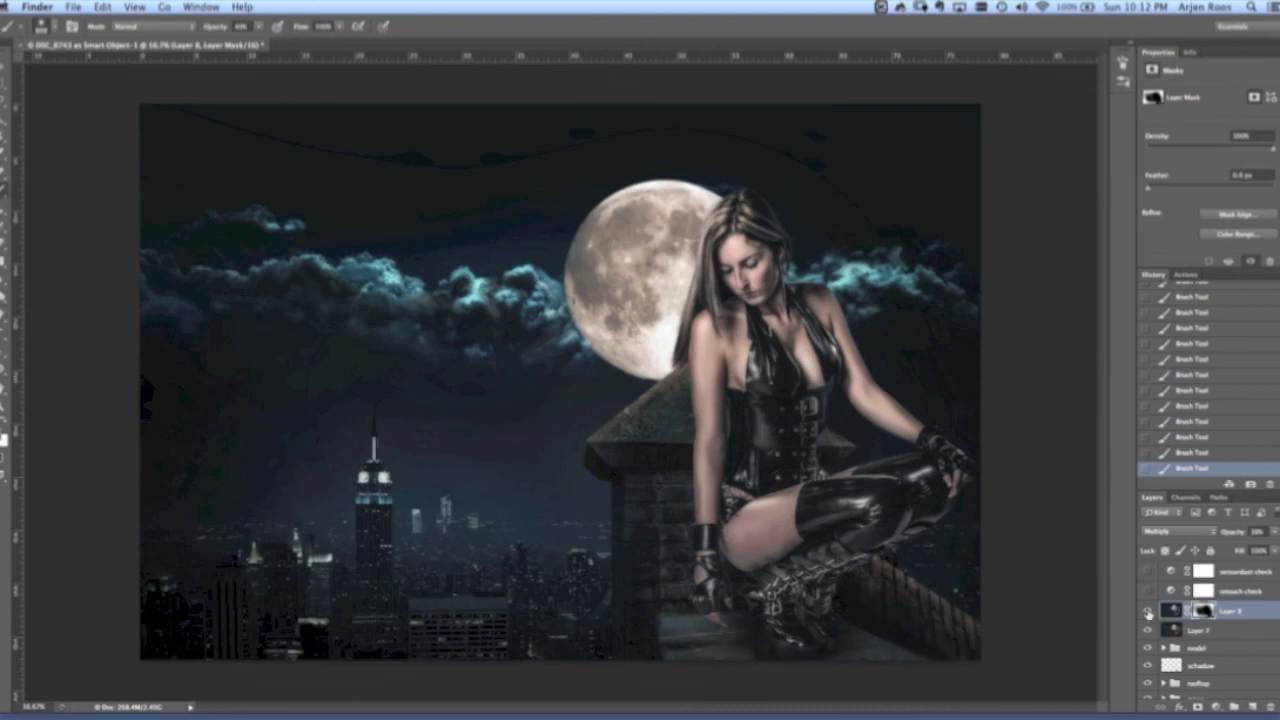